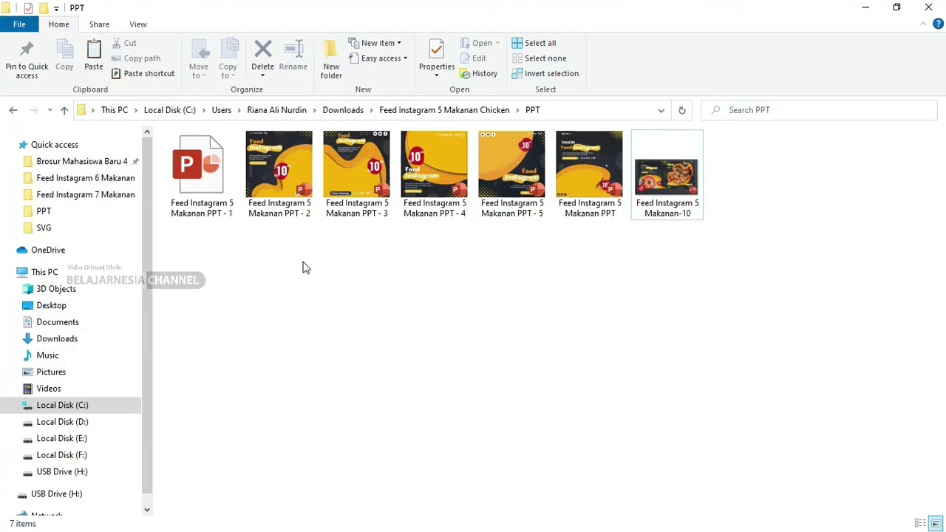
Select Feed Instagram 5 Makanan PPT - 1 in the PPT folder and open it from its context menu.
{"action": "right_click", "coordinate": [302, 261]}
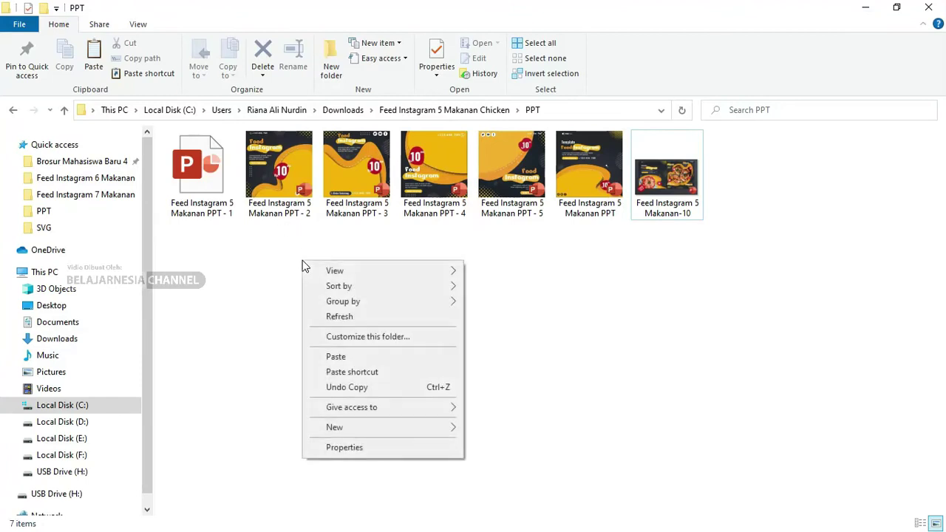
{"action": "left_click", "coordinate": [234, 250]}
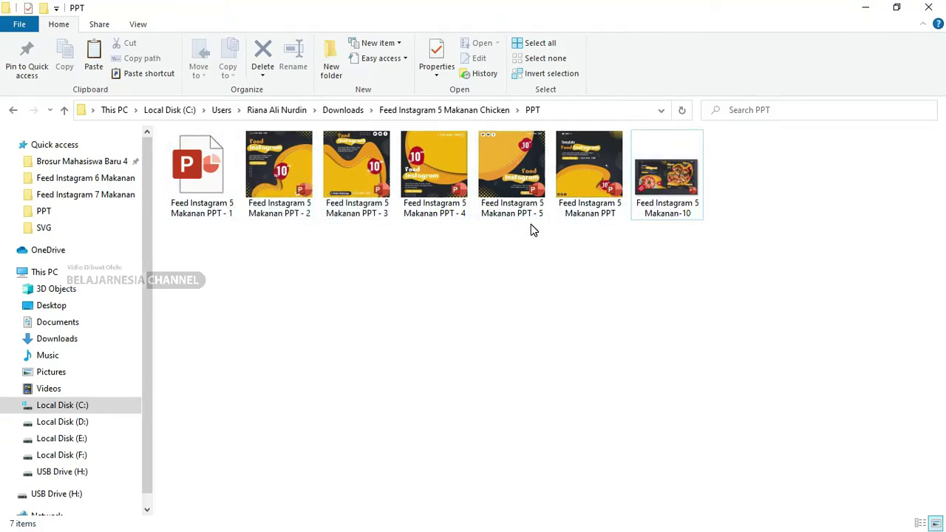
{"action": "left_click_drag", "start_coordinate": [607, 239], "coordinate": [281, 181]}
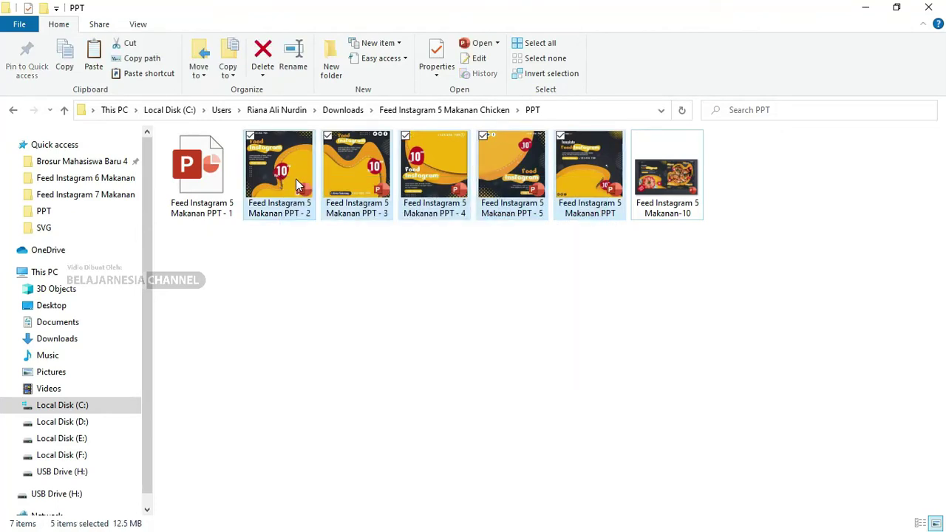
{"action": "left_click", "coordinate": [209, 185]}
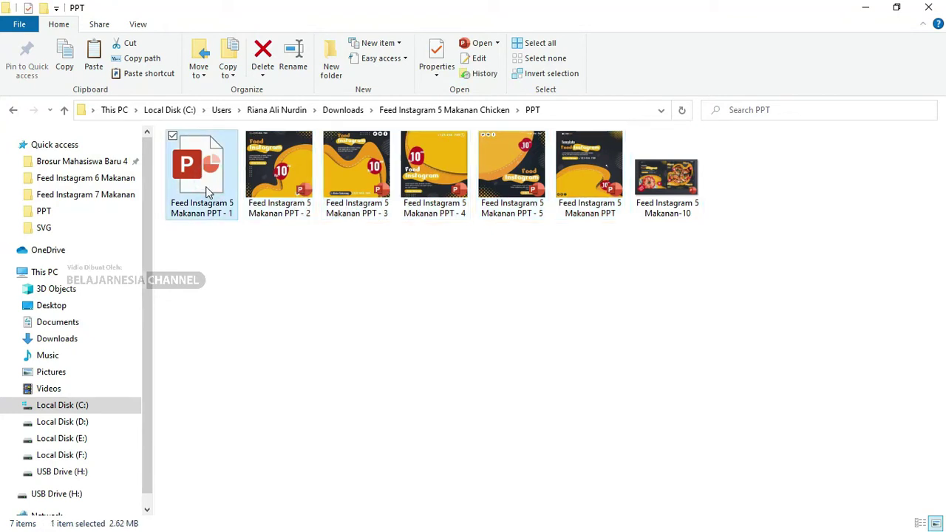
{"action": "mouse_move", "coordinate": [603, 239]}
{"action": "left_mouse_down"}
{"action": "mouse_move", "coordinate": [338, 183]}
{"action": "mouse_move", "coordinate": [248, 136]}
{"action": "left_mouse_up"}
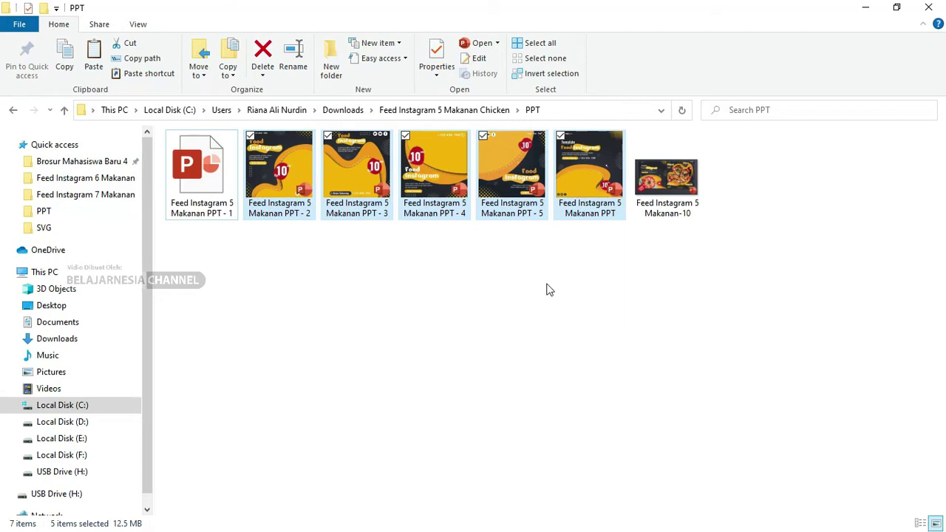
{"action": "left_click", "coordinate": [610, 283]}
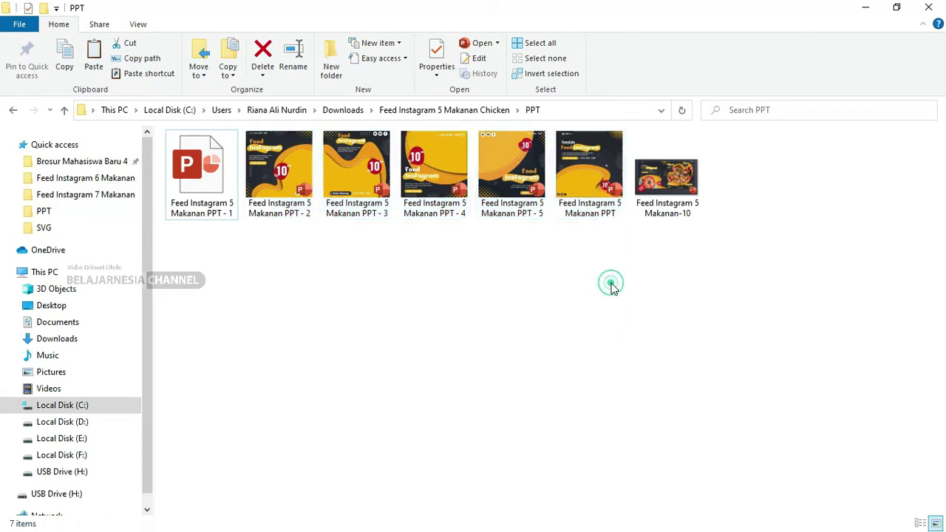
{"action": "left_click", "coordinate": [600, 180]}
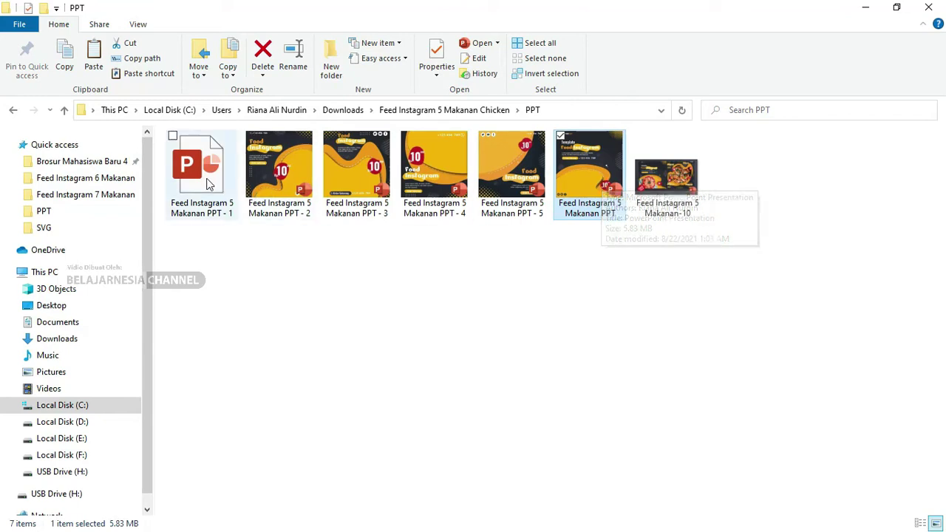
{"action": "right_click", "coordinate": [209, 185]}
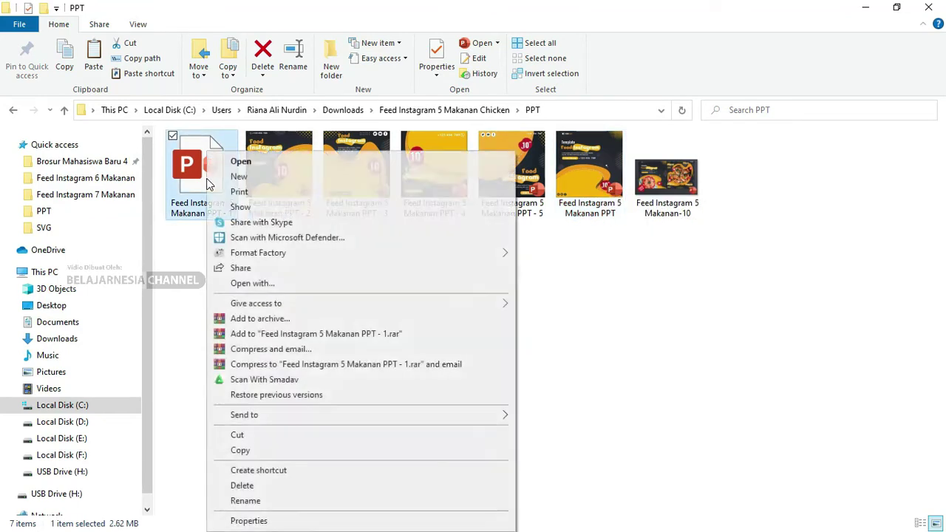
{"action": "left_click", "coordinate": [242, 163]}
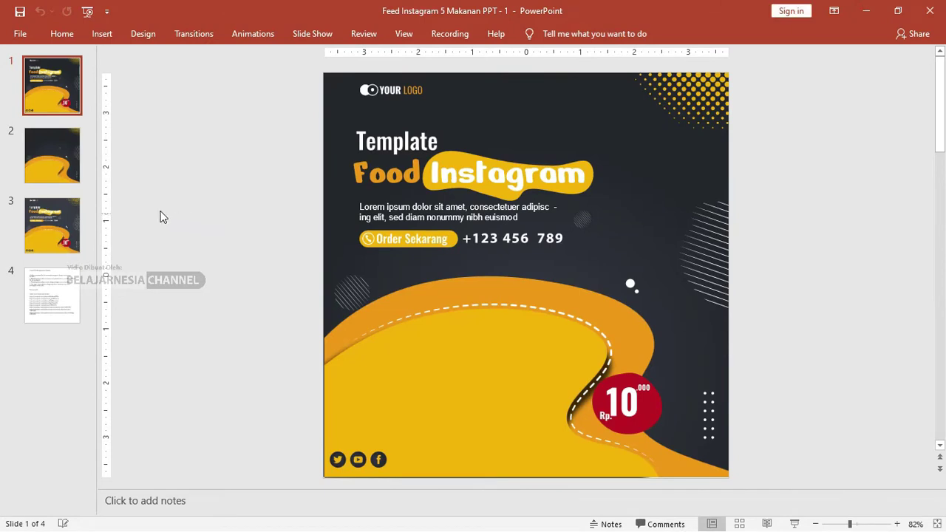
Browse slides 1 to 3 of the template to compare their designs.
{"action": "left_click", "coordinate": [45, 161]}
{"action": "left_click", "coordinate": [63, 247]}
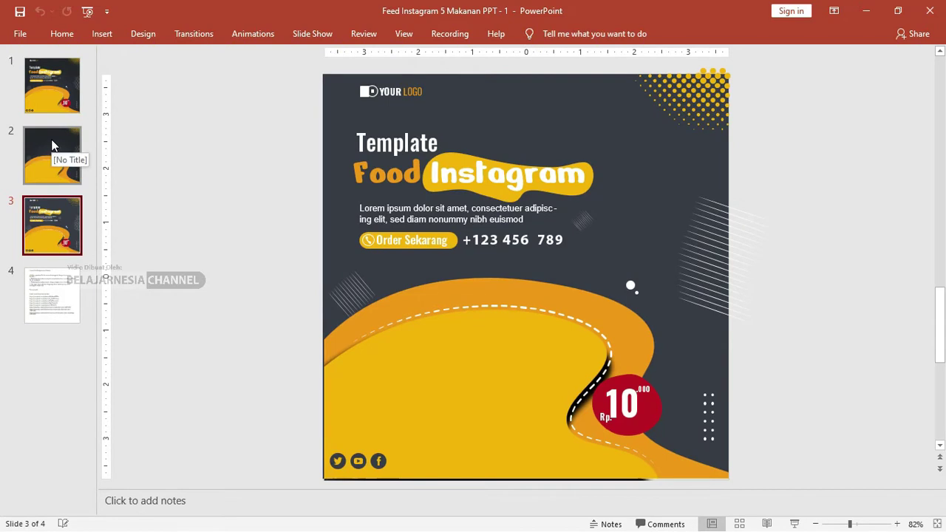
{"action": "left_click", "coordinate": [52, 141]}
{"action": "left_click", "coordinate": [52, 221]}
{"action": "left_click", "coordinate": [53, 158]}
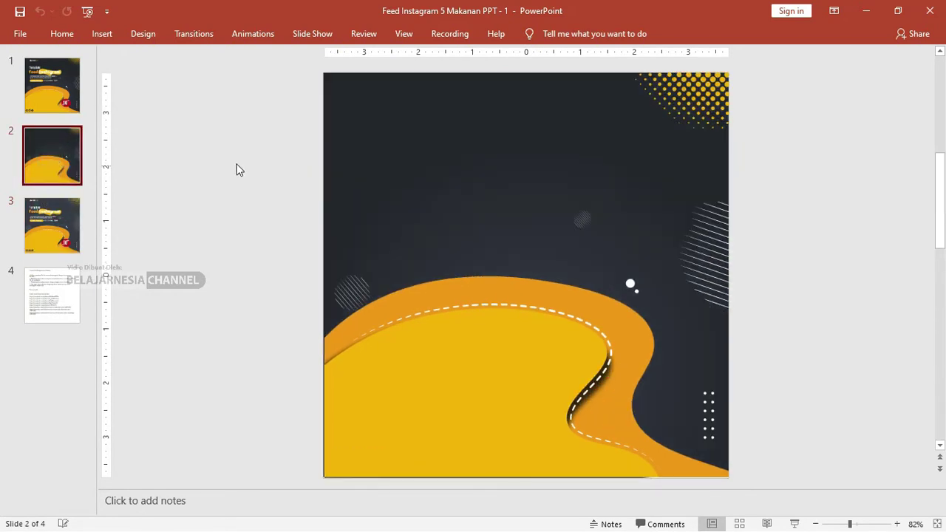
{"action": "left_click", "coordinate": [78, 79]}
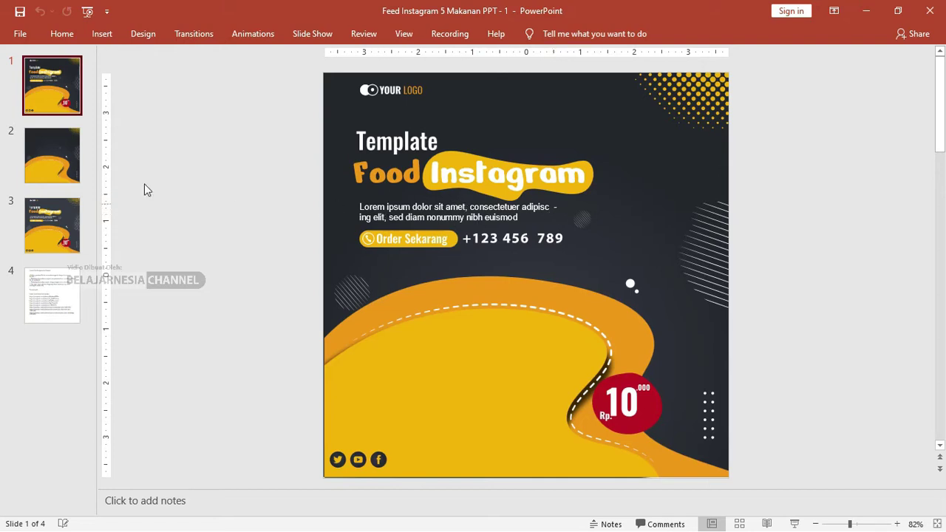
{"action": "left_click", "coordinate": [63, 152]}
{"action": "key", "text": "Down"}
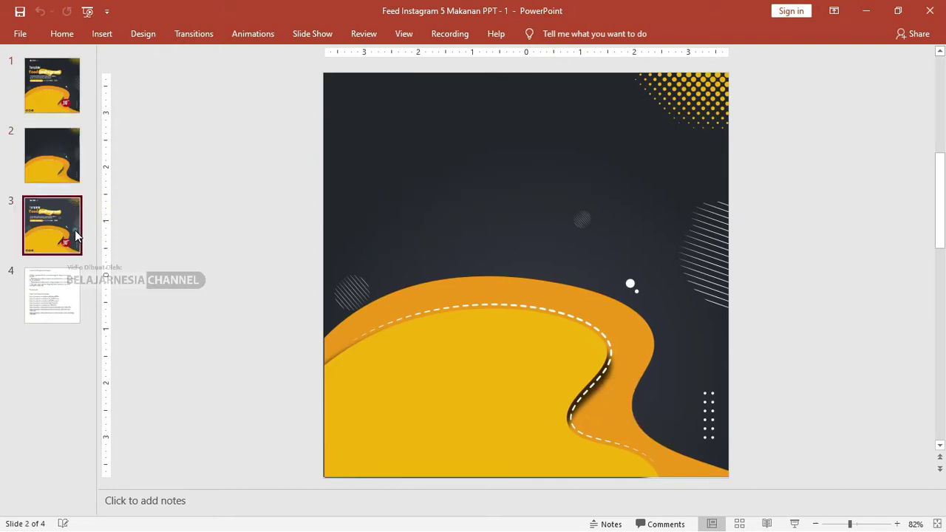
Undo the accidental move of slide 3's dark background and minimize PowerPoint.
{"action": "left_click", "coordinate": [673, 224]}
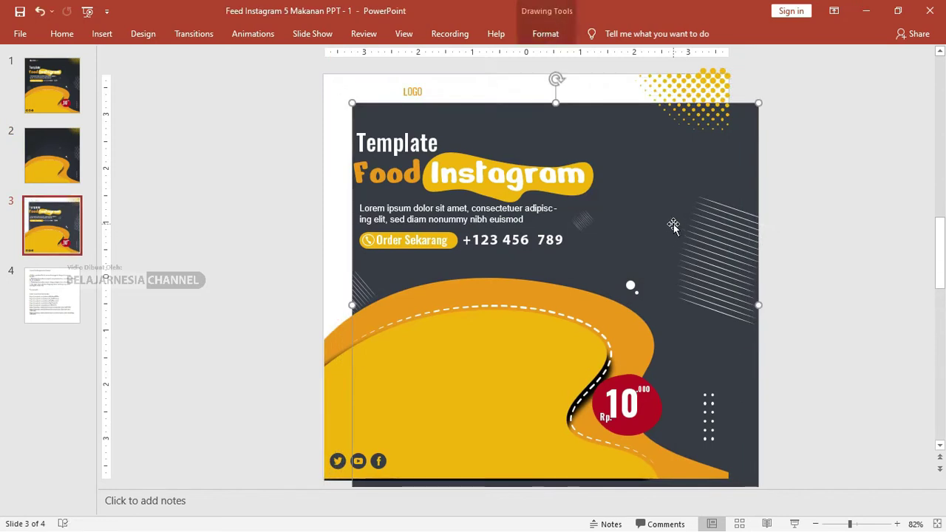
{"action": "key", "text": "ctrl+z"}
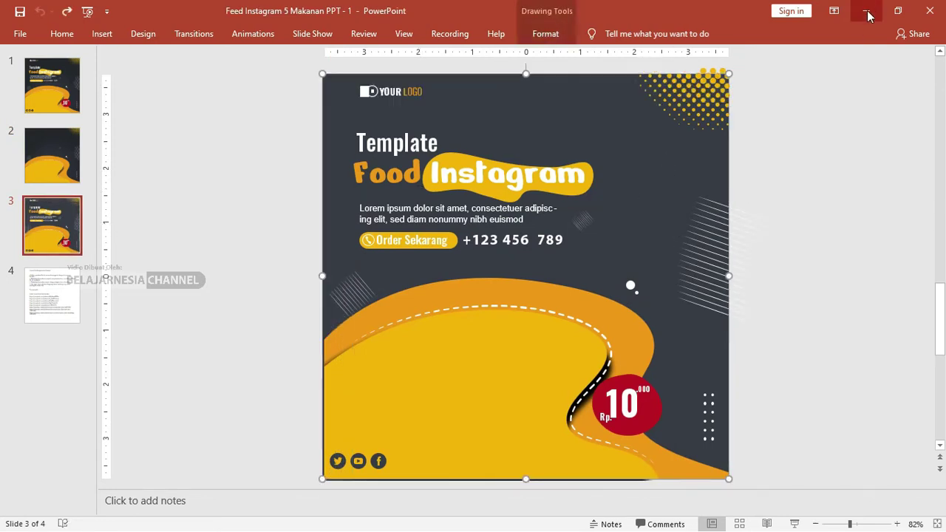
{"action": "left_click", "coordinate": [867, 10]}
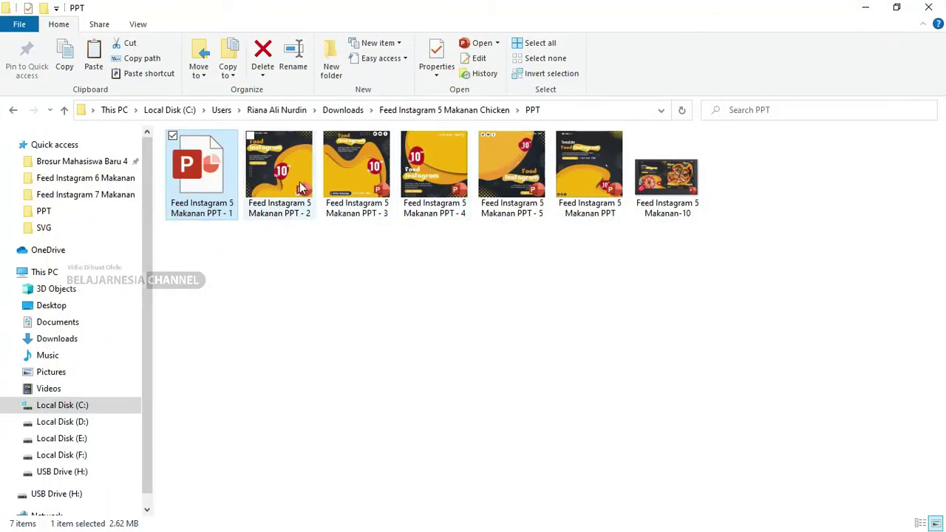
Select PPT - 2 through PPT - 5 together and open all four presentations.
{"action": "left_click", "coordinate": [281, 176]}
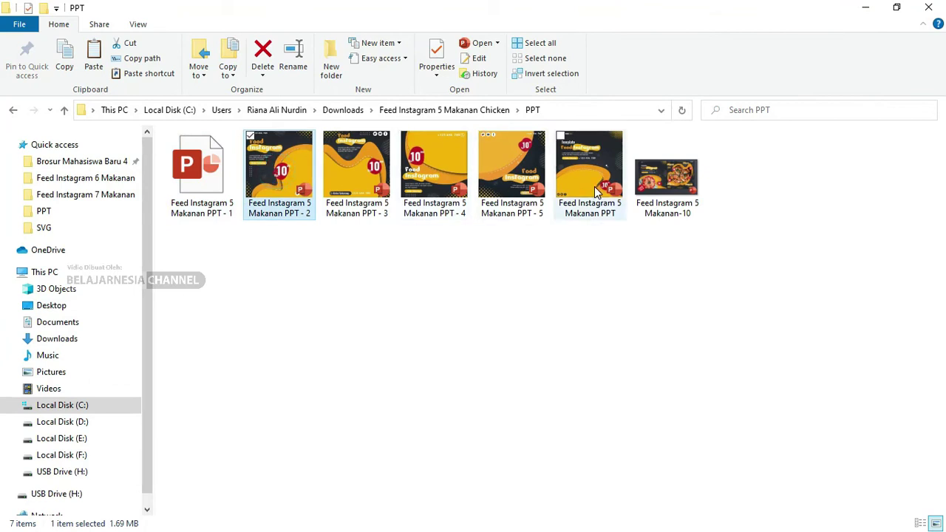
{"action": "left_click", "coordinate": [522, 175], "text": "shift"}
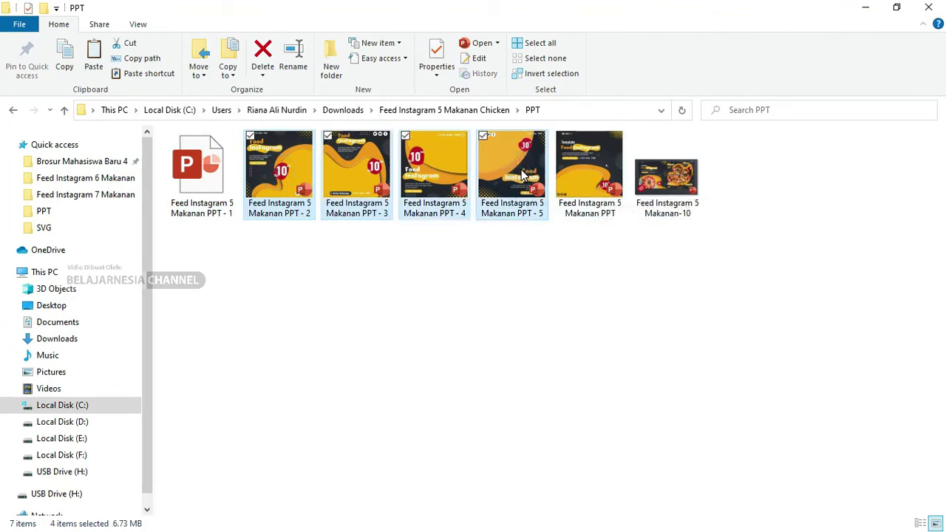
{"action": "right_click", "coordinate": [520, 170]}
{"action": "left_click", "coordinate": [544, 179]}
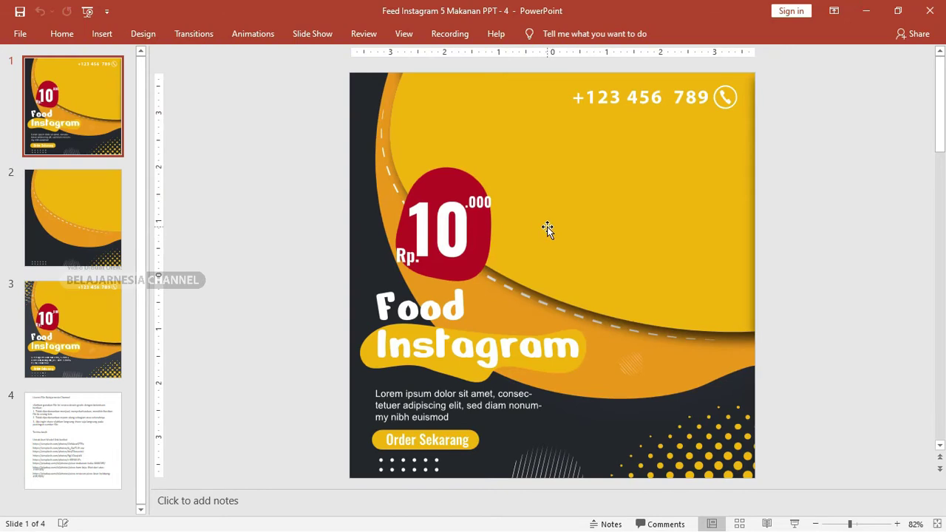
Preview slides 1 to 3 of the PPT - 4 template.
{"action": "left_click", "coordinate": [47, 188]}
{"action": "left_click", "coordinate": [59, 146]}
{"action": "left_click", "coordinate": [67, 205]}
{"action": "left_click", "coordinate": [59, 310]}
{"action": "left_click", "coordinate": [66, 204]}
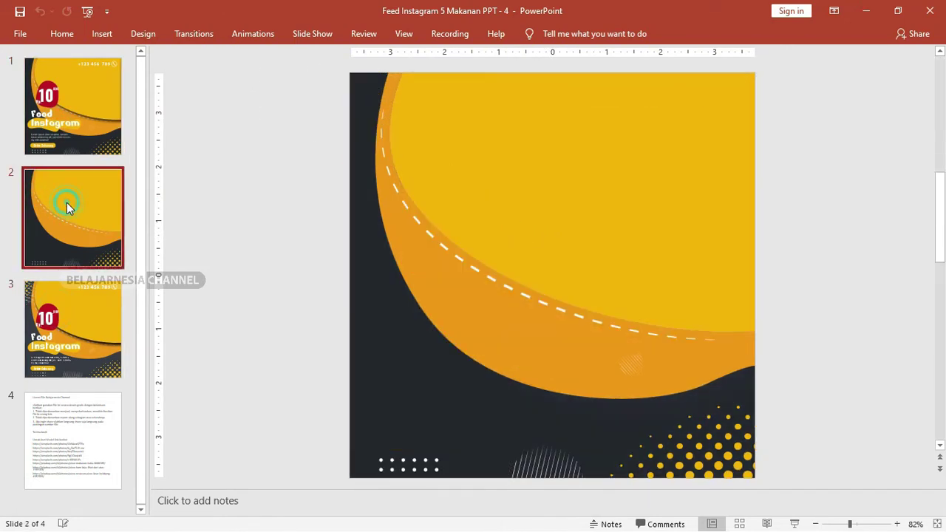
Minimize the PPT - 4, PPT - 3, PPT - 2 and PPT - 5 windows.
{"action": "left_click", "coordinate": [867, 13]}
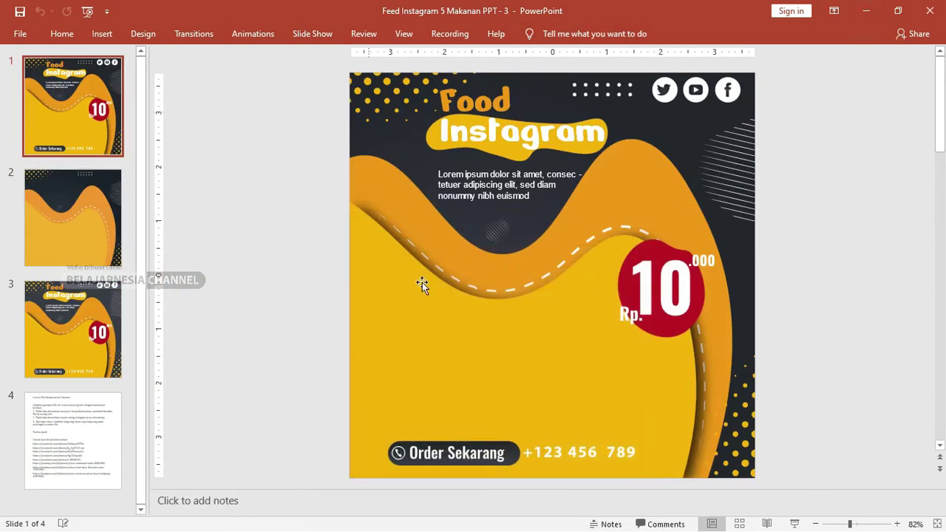
{"action": "left_click", "coordinate": [864, 12]}
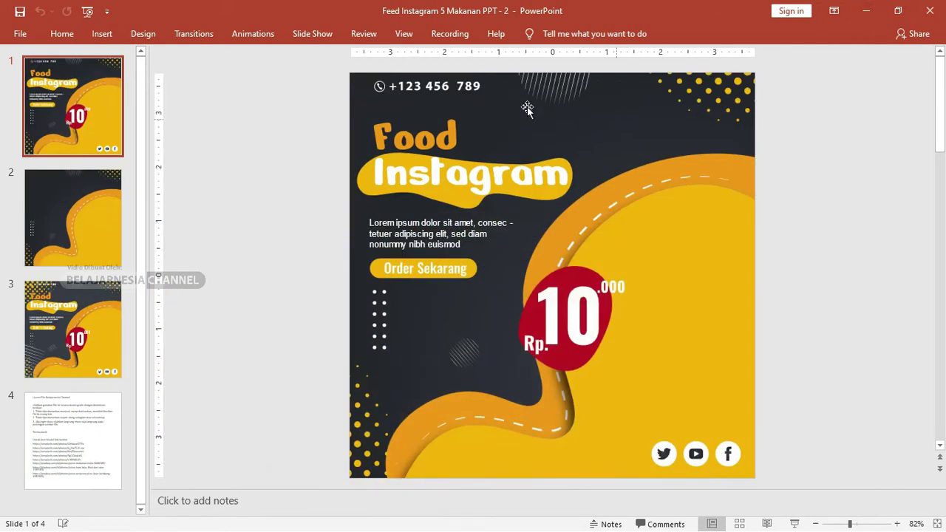
{"action": "left_click", "coordinate": [867, 10]}
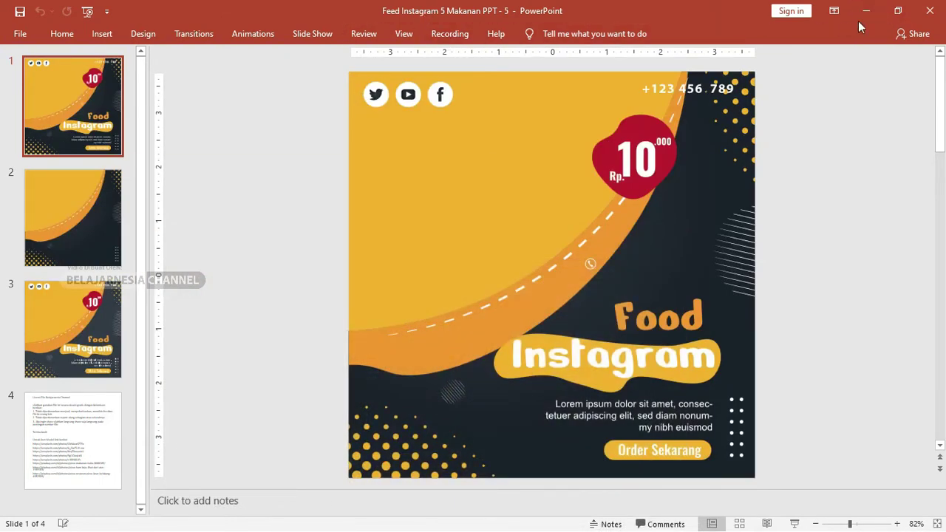
{"action": "left_click", "coordinate": [866, 12]}
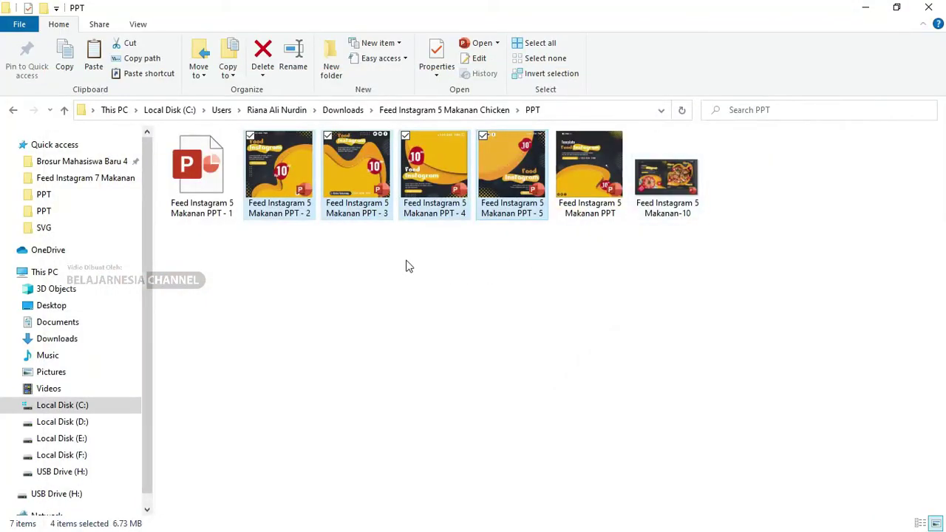
Switch back to PPT - 1 and undo a stray move of the yellow wave shape.
{"action": "left_click", "coordinate": [531, 326]}
{"action": "key", "text": "alt+Tab"}
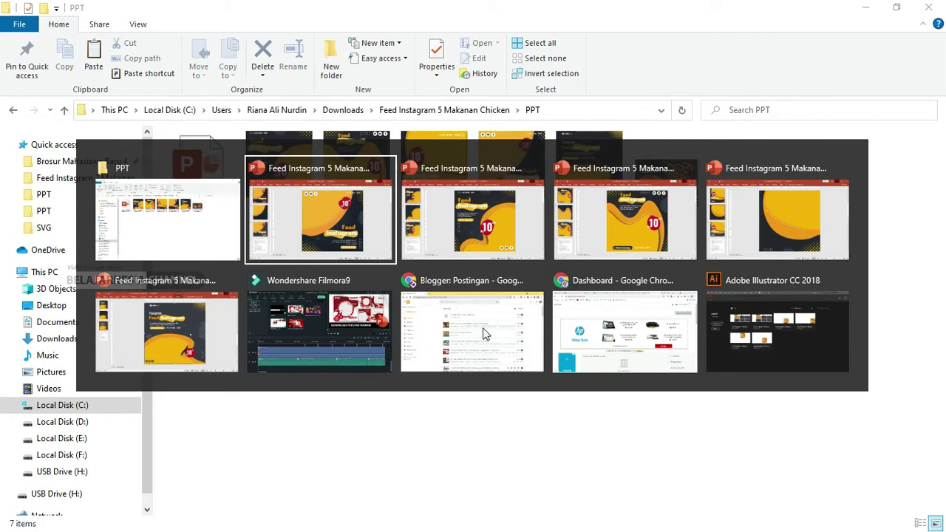
{"action": "key", "text": "Tab"}
{"action": "key", "text": "Tab"}
{"action": "key", "text": "Tab"}
{"action": "key", "text": "Tab"}
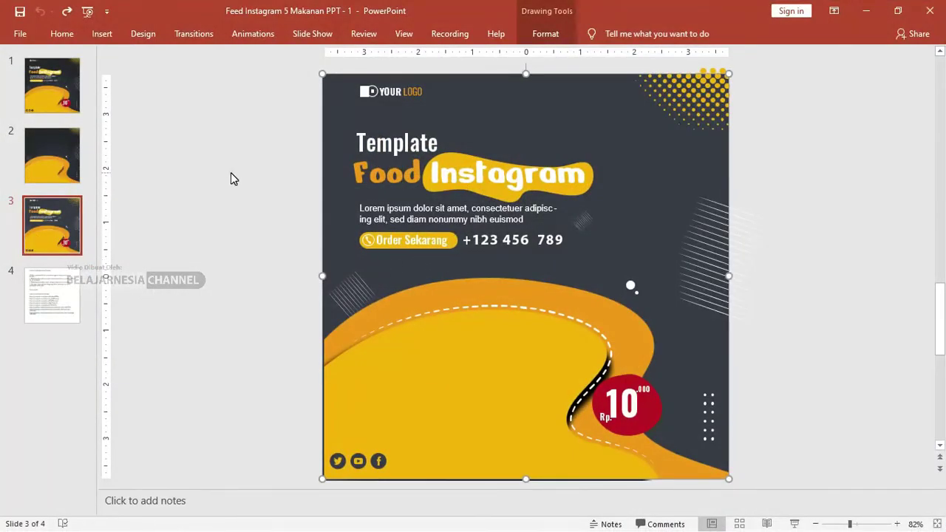
{"action": "left_click", "coordinate": [231, 178]}
{"action": "left_click_drag", "start_coordinate": [520, 365], "coordinate": [480, 370]}
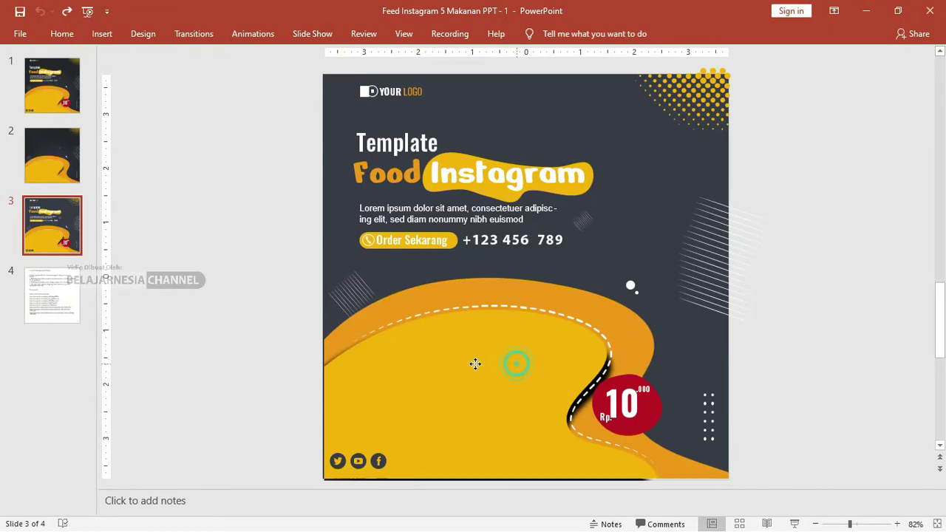
{"action": "key", "text": "ctrl+z"}
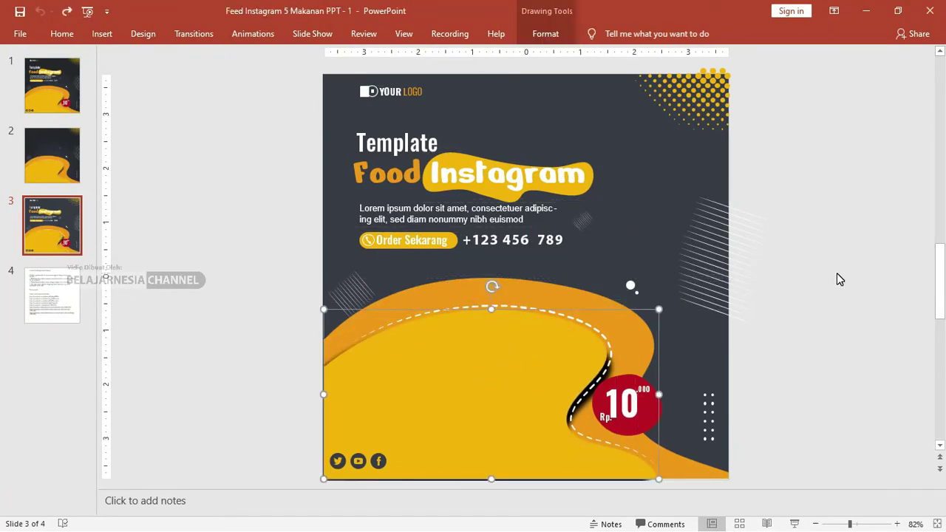
Return to the PPT folder and open the Feed Instagram 5 Makanan-10 image.
{"action": "left_click", "coordinate": [837, 274]}
{"action": "key", "text": "alt+Tab"}
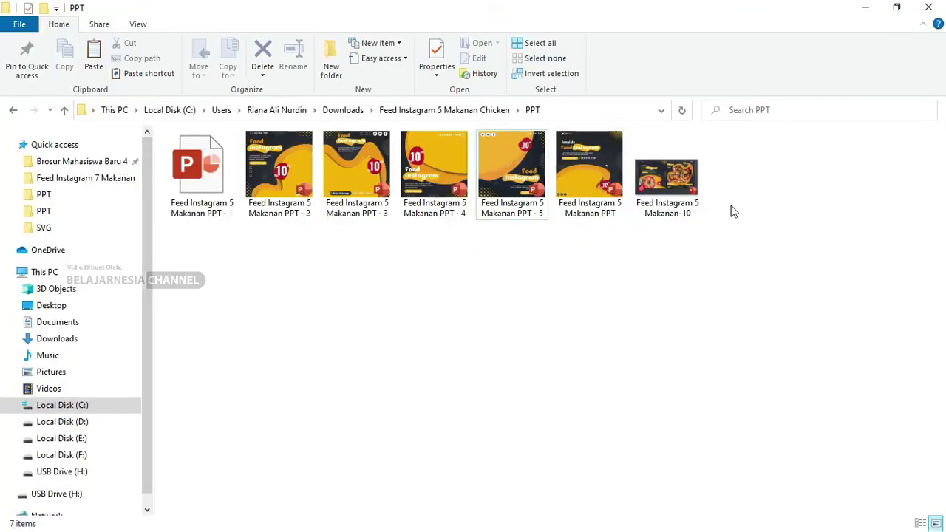
{"action": "double_click", "coordinate": [669, 181]}
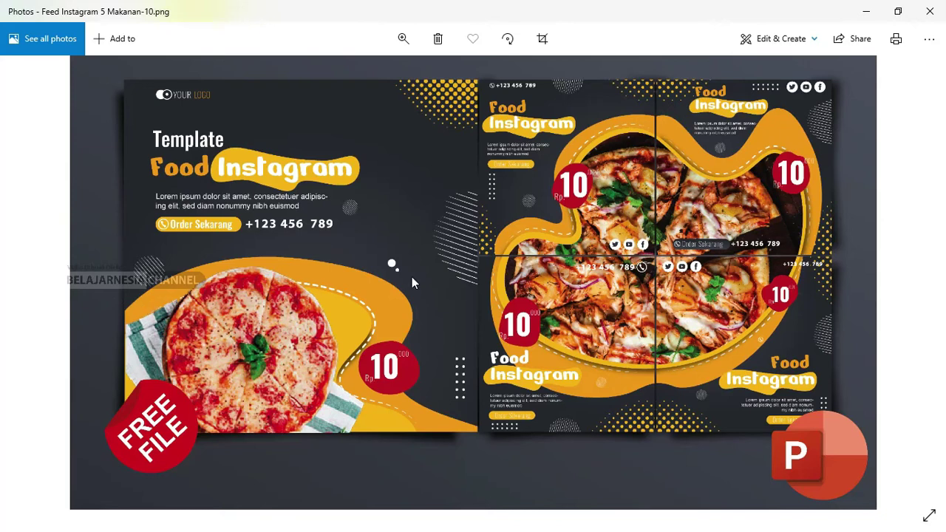
Close the Makanan-10 image in Photos and clear the folder selection.
{"action": "left_click", "coordinate": [930, 11]}
{"action": "left_click", "coordinate": [539, 288]}
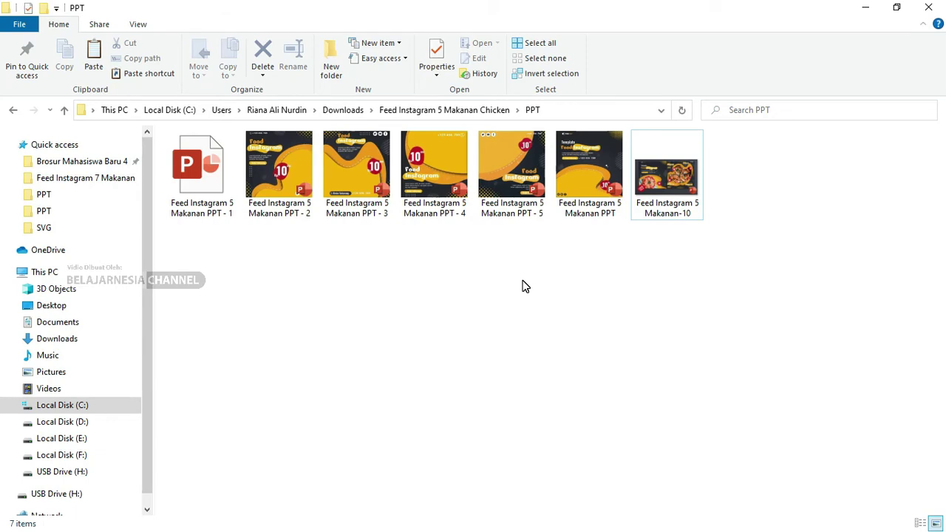
Paste Background 3~1 and Background 4 into the PPT folder, then return to slide 1 in PowerPoint.
{"action": "key", "text": "ctrl+v"}
{"action": "key", "text": "alt"}
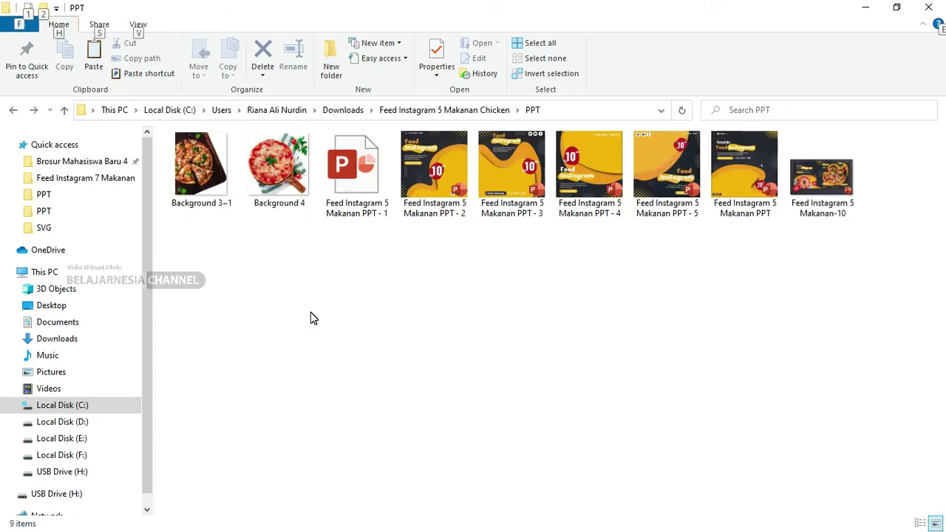
{"action": "left_click_drag", "start_coordinate": [303, 238], "coordinate": [195, 172]}
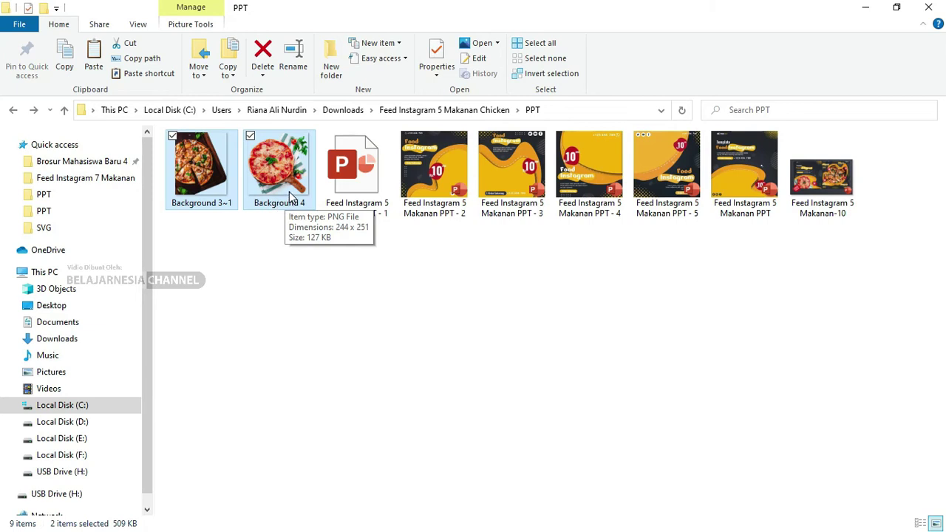
{"action": "left_click", "coordinate": [303, 243]}
{"action": "left_click_drag", "start_coordinate": [302, 244], "coordinate": [200, 168]}
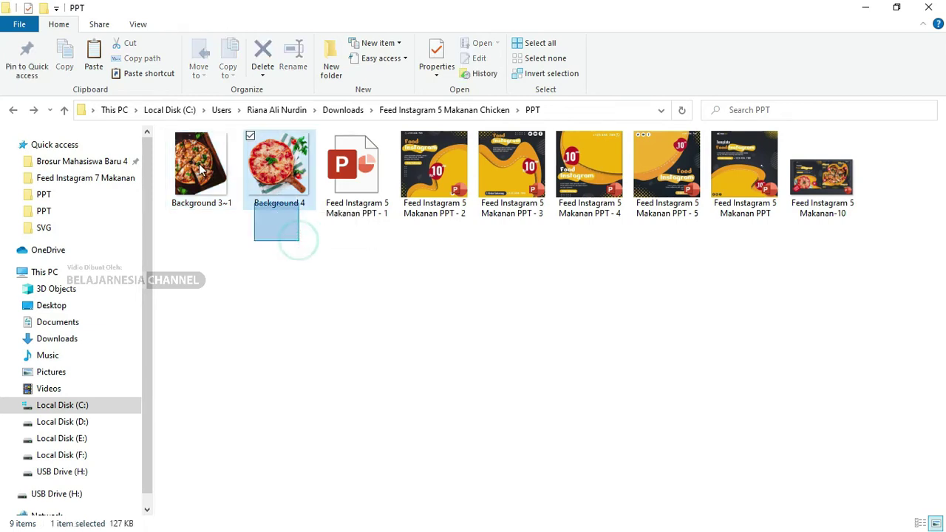
{"action": "left_click", "coordinate": [292, 290]}
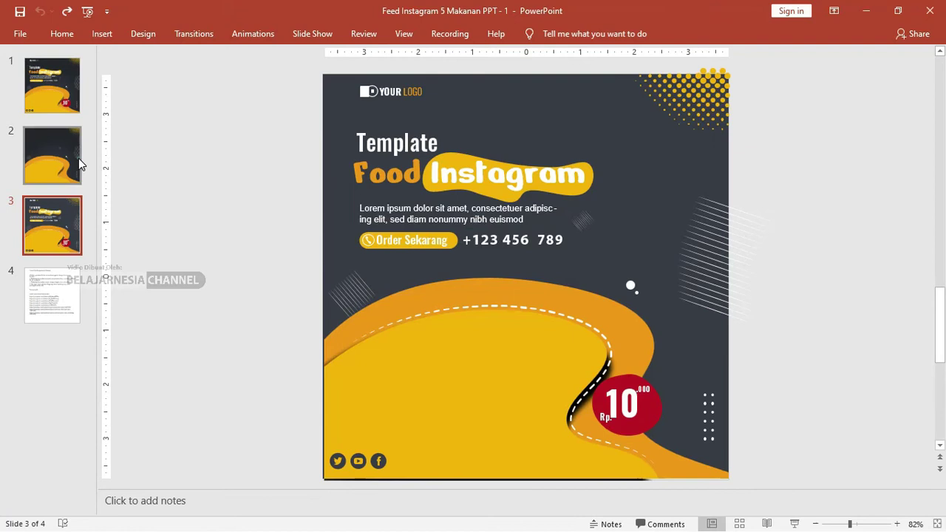
{"action": "left_click", "coordinate": [73, 155]}
{"action": "left_click", "coordinate": [59, 92]}
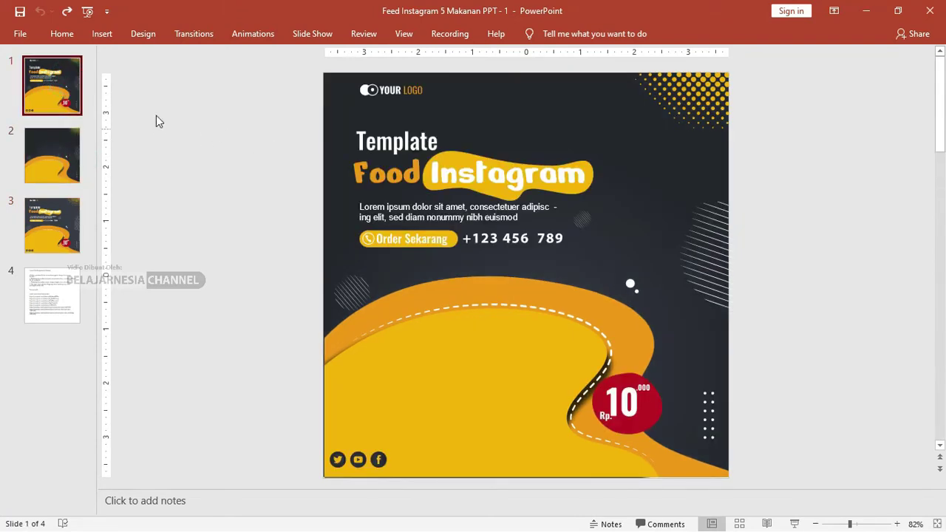
Test-shift the background pictures on slides 1 and 2, undoing the change.
{"action": "scroll", "coordinate": [561, 151], "scroll_direction": "up", "scroll_amount": 2}
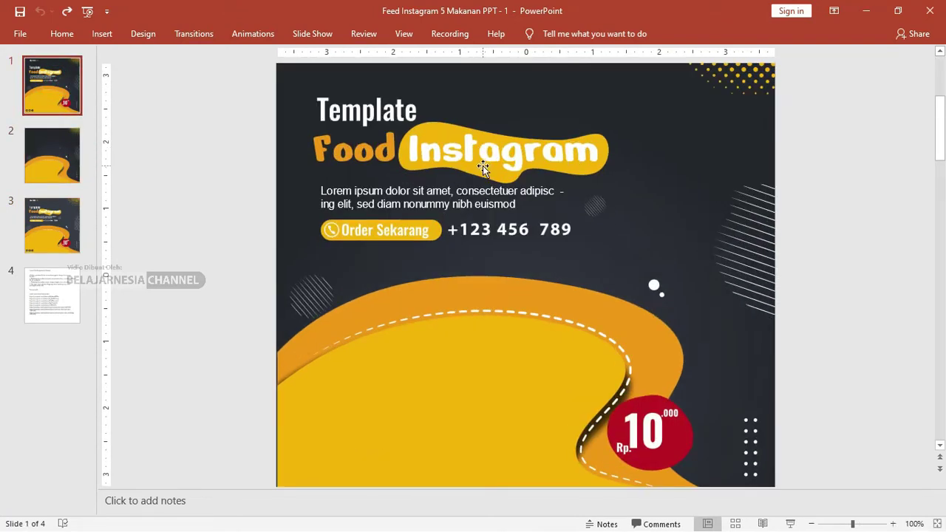
{"action": "scroll", "coordinate": [483, 166], "scroll_direction": "down", "scroll_amount": 2}
{"action": "left_click", "coordinate": [479, 207]}
{"action": "mouse_move", "coordinate": [479, 207]}
{"action": "left_mouse_down"}
{"action": "mouse_move", "coordinate": [448, 200]}
{"action": "mouse_move", "coordinate": [486, 191]}
{"action": "left_mouse_up"}
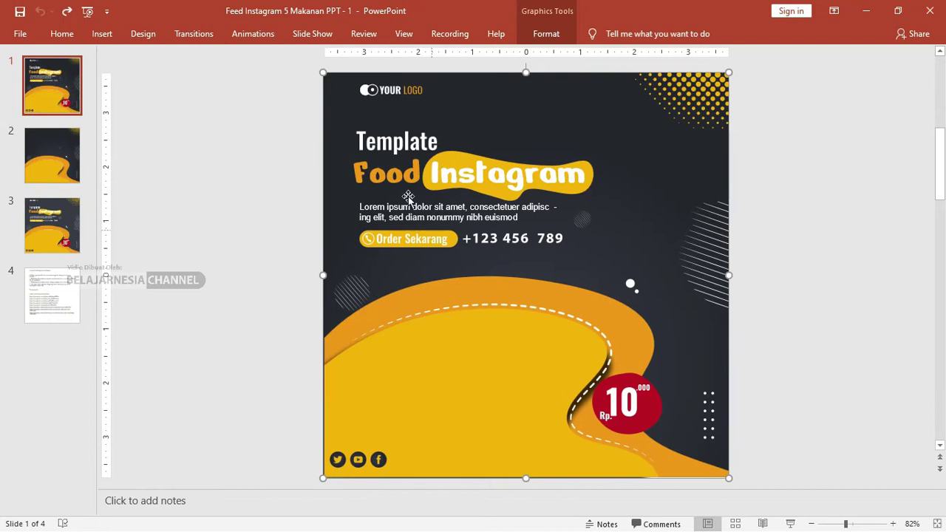
{"action": "left_click", "coordinate": [52, 155]}
{"action": "mouse_move", "coordinate": [486, 215]}
{"action": "left_mouse_down"}
{"action": "mouse_move", "coordinate": [593, 217]}
{"action": "mouse_move", "coordinate": [573, 260]}
{"action": "left_mouse_up"}
{"action": "key", "text": "ctrl+z"}
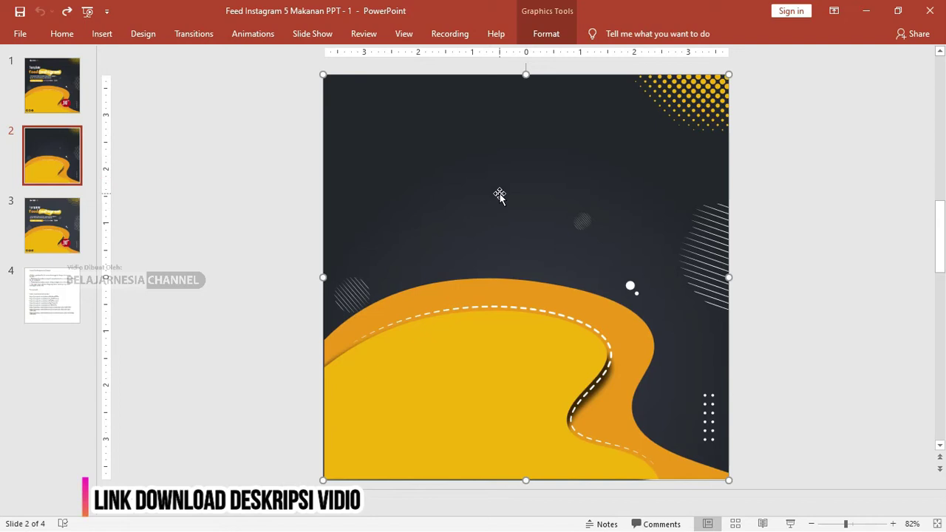
On slide 3, try moving the yellow shape and dark rectangle, undo both, and select the rectangle.
{"action": "left_click", "coordinate": [65, 213]}
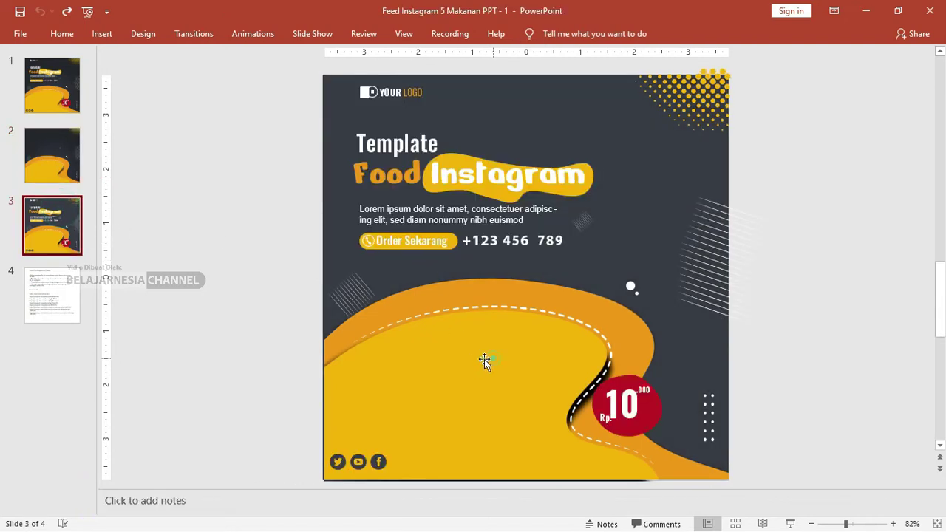
{"action": "left_click_drag", "start_coordinate": [485, 360], "coordinate": [459, 367]}
{"action": "key", "text": "ctrl+z"}
{"action": "left_click_drag", "start_coordinate": [637, 189], "coordinate": [687, 198]}
{"action": "key", "text": "ctrl+z"}
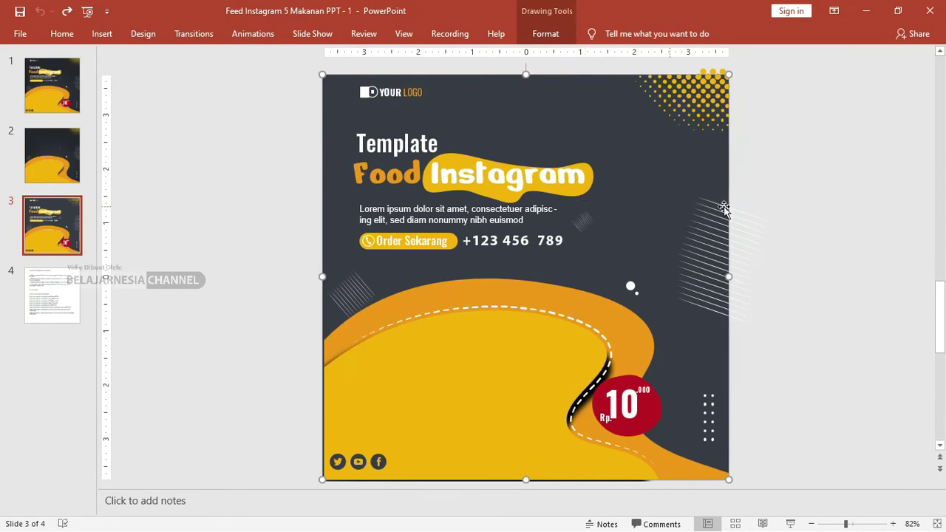
{"action": "left_click", "coordinate": [789, 204]}
{"action": "left_click", "coordinate": [723, 234]}
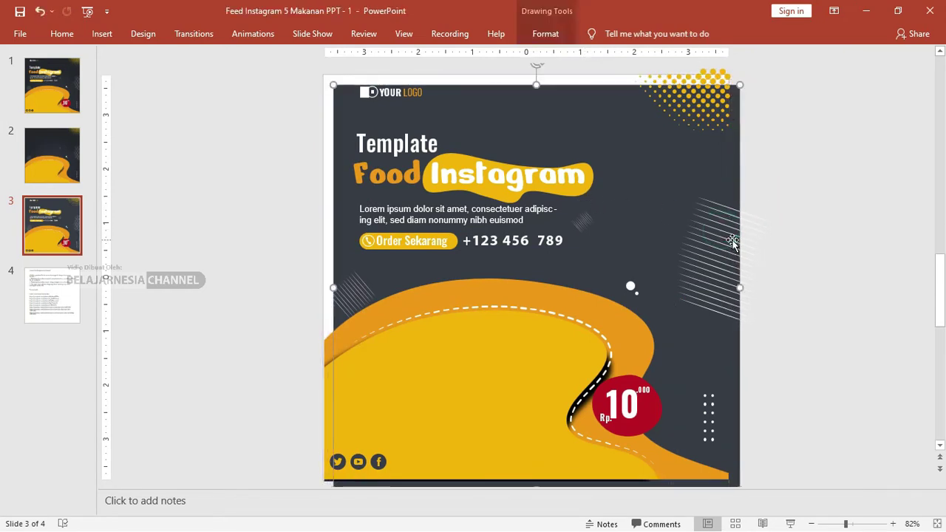
{"action": "left_click", "coordinate": [623, 133]}
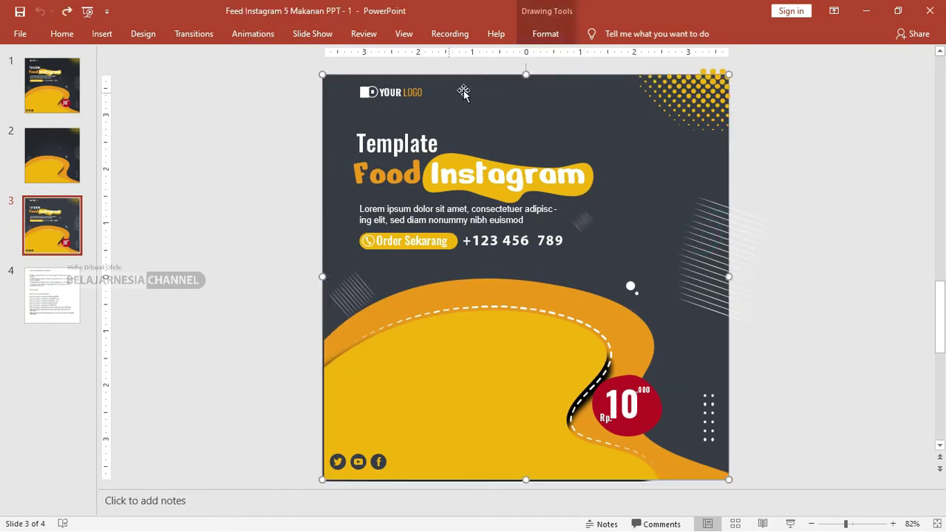
{"action": "left_click", "coordinate": [550, 36]}
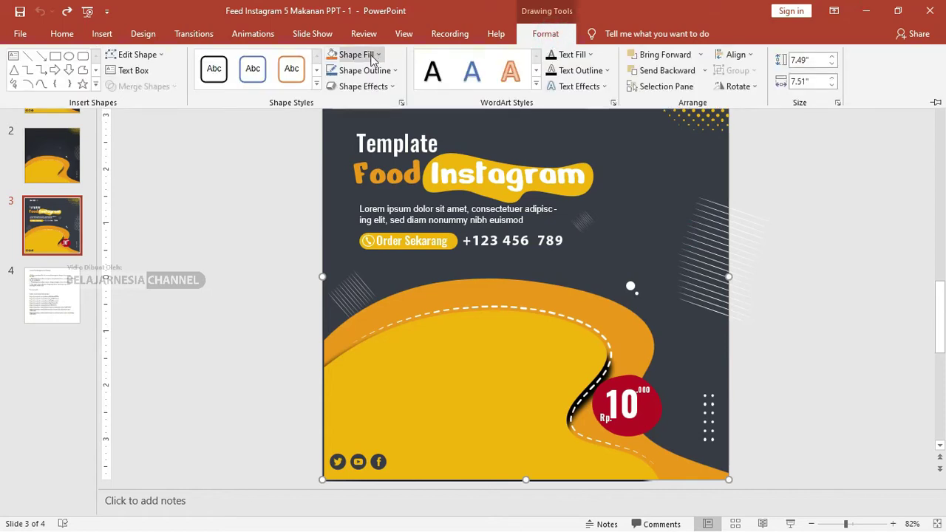
Preview Shape Fill colours and test-move the yellow wave shape, leaving both unchanged.
{"action": "left_click", "coordinate": [356, 54]}
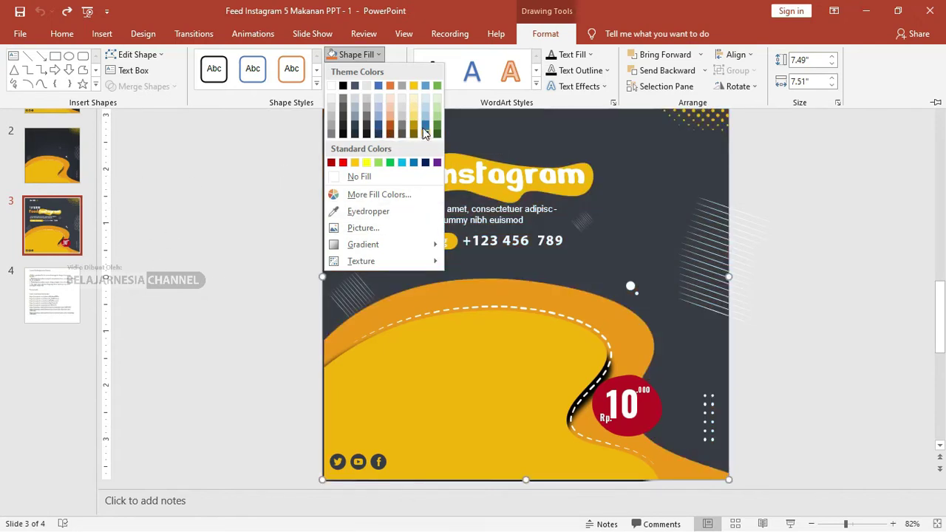
{"action": "left_click", "coordinate": [508, 299]}
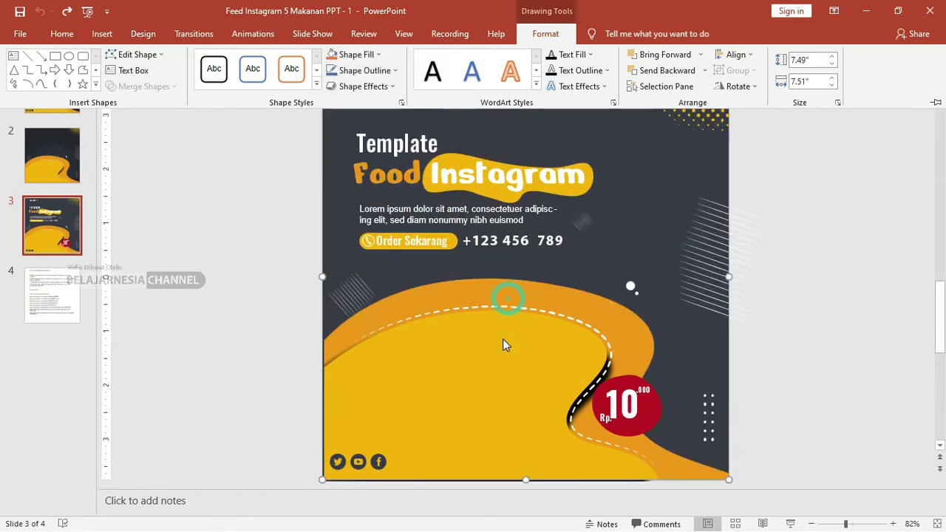
{"action": "left_click", "coordinate": [503, 339]}
{"action": "left_click_drag", "start_coordinate": [490, 344], "coordinate": [442, 348]}
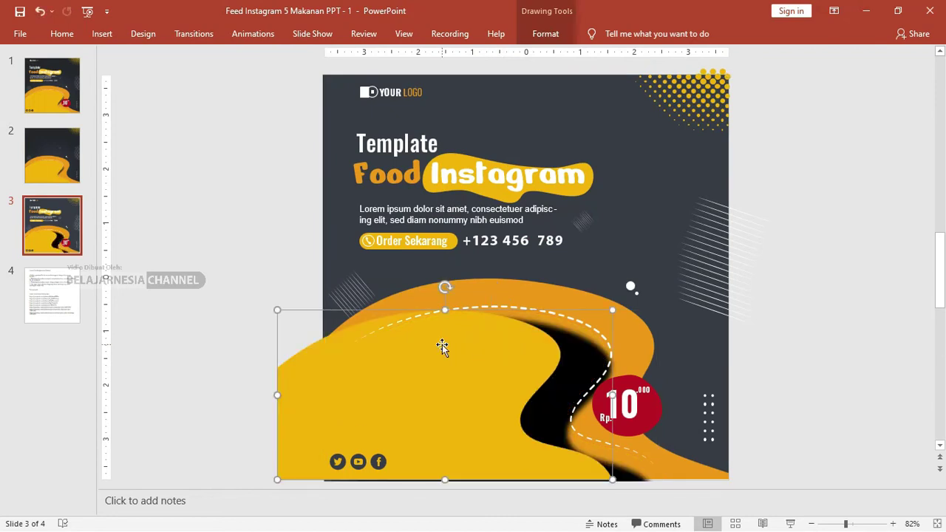
{"action": "key", "text": "ctrl+z"}
{"action": "right_click", "coordinate": [472, 323]}
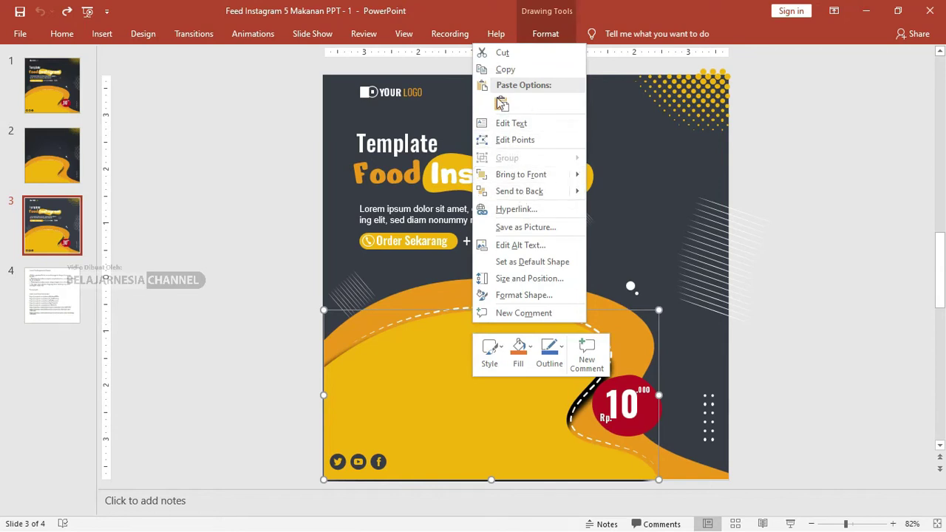
Put the yellow wave shape into Edit Points mode, undoing a trial vertex drag.
{"action": "left_click", "coordinate": [518, 141]}
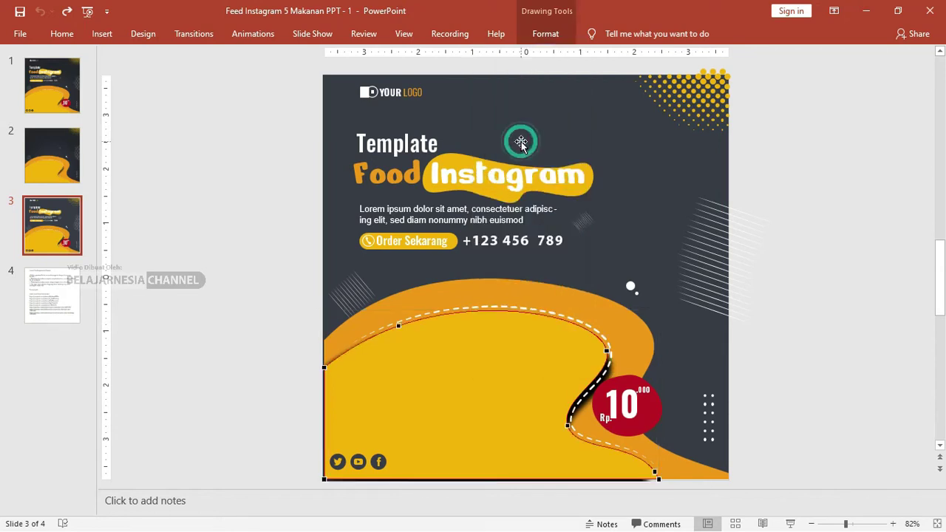
{"action": "right_click", "coordinate": [437, 349]}
{"action": "left_click", "coordinate": [481, 162]}
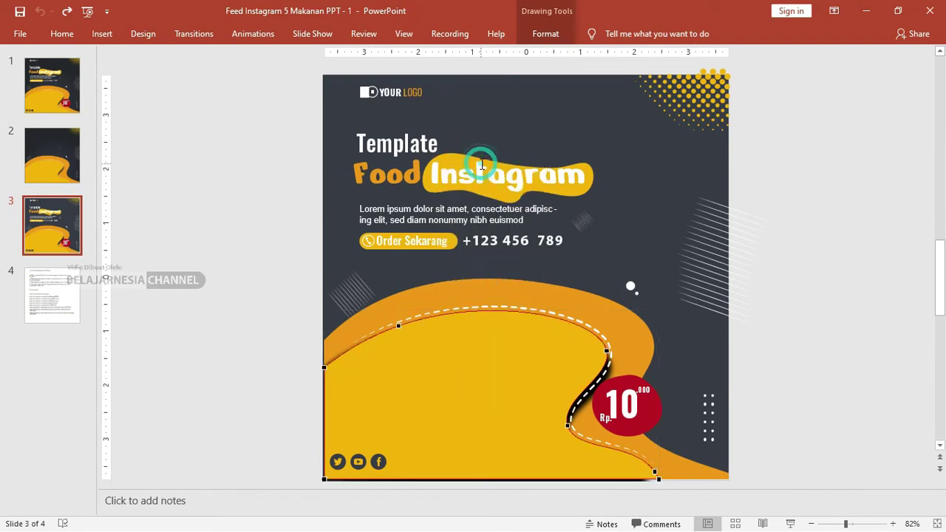
{"action": "left_click_drag", "start_coordinate": [398, 326], "coordinate": [399, 367]}
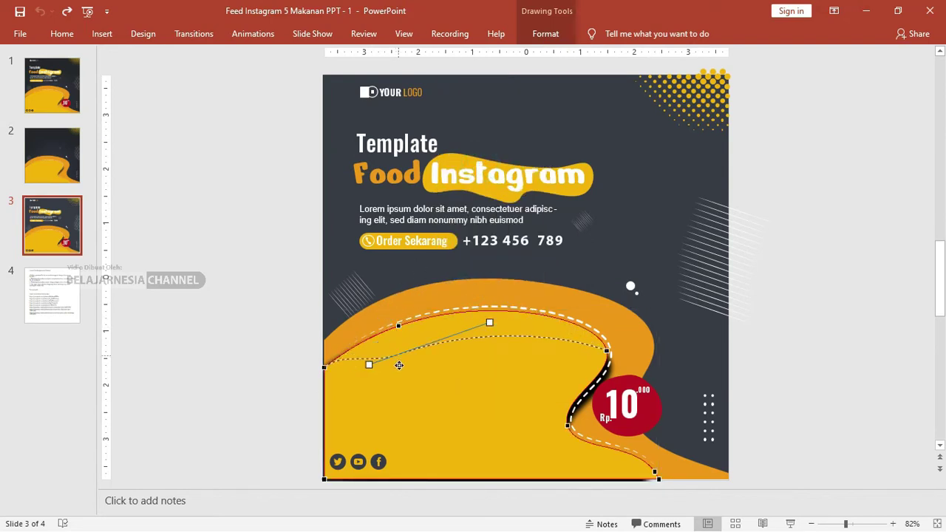
{"action": "key", "text": "ctrl+z"}
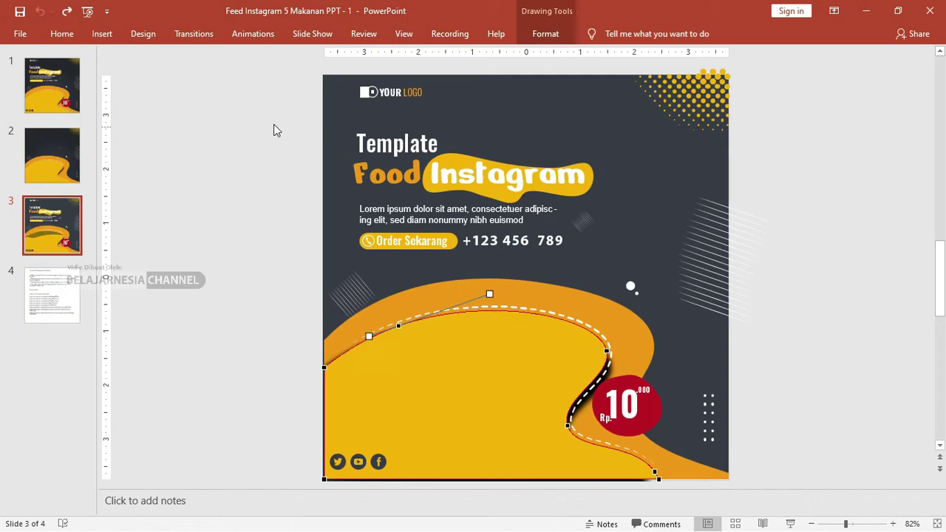
Keep the wave shape's Shape Fill set to its original yellow.
{"action": "left_click", "coordinate": [545, 34]}
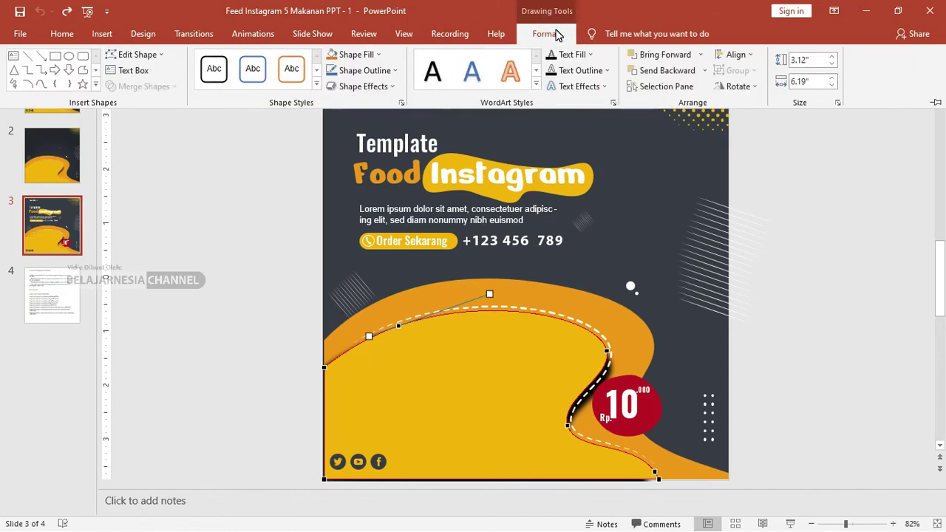
{"action": "left_click", "coordinate": [352, 54]}
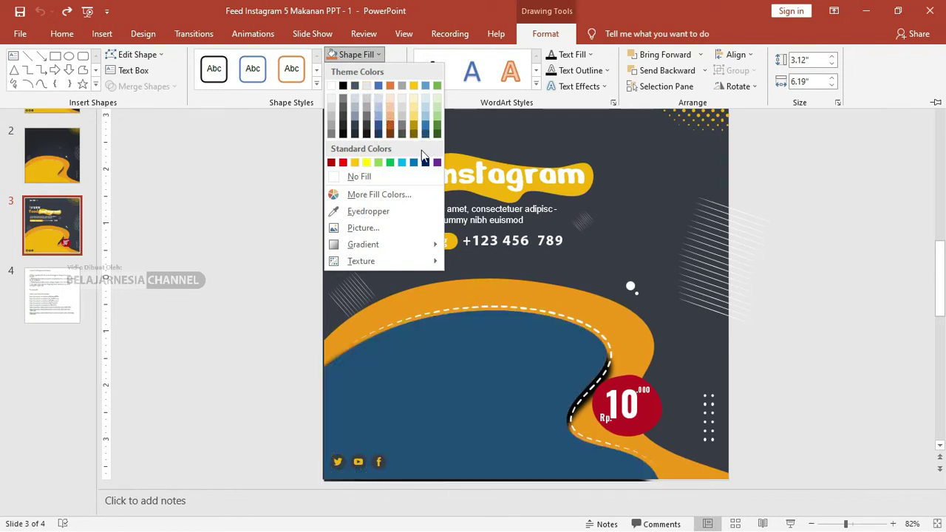
{"action": "left_click", "coordinate": [372, 164]}
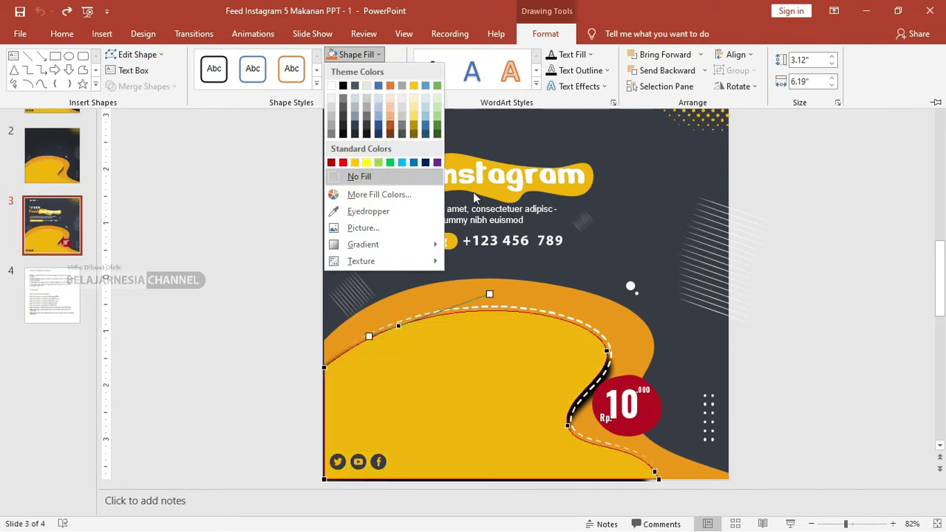
{"action": "left_click", "coordinate": [820, 229]}
{"action": "left_click", "coordinate": [258, 202]}
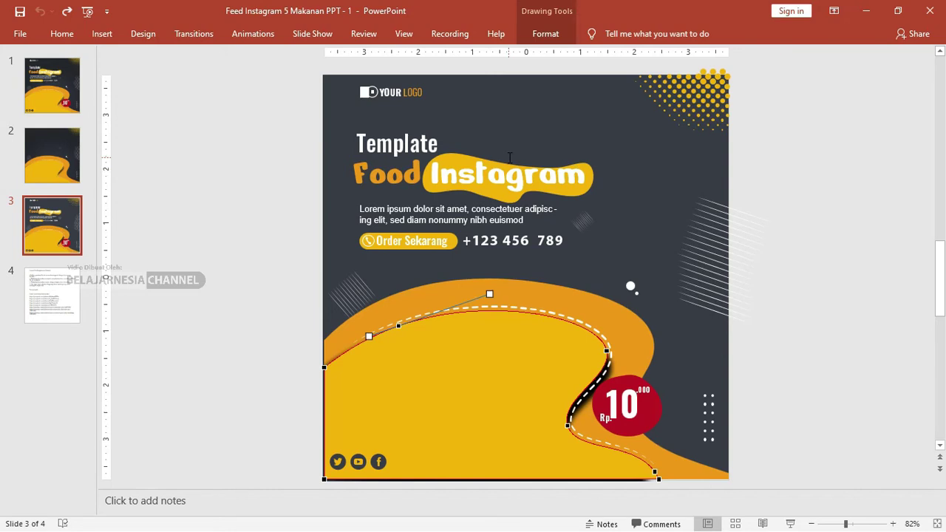
Move the plain dark-and-yellow background slide after slide 3.
{"action": "left_click", "coordinate": [56, 161]}
{"action": "left_click", "coordinate": [59, 103]}
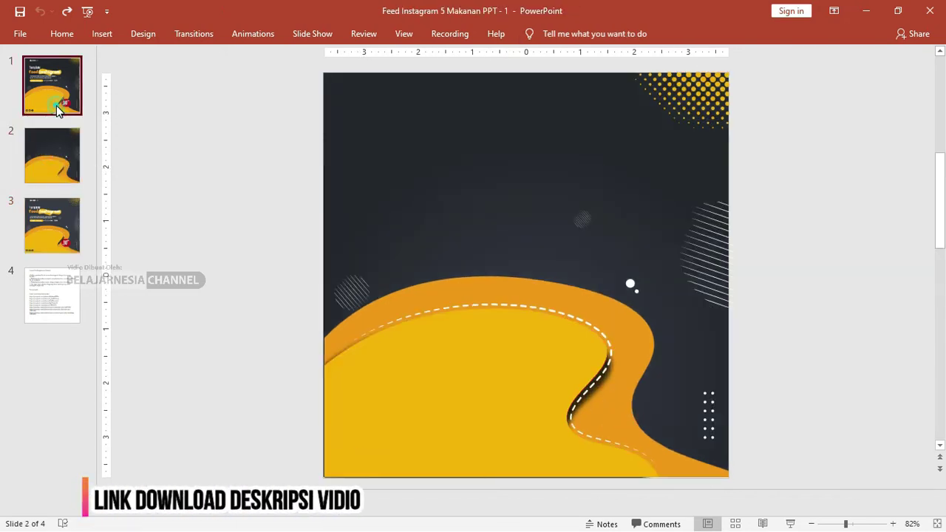
{"action": "left_click", "coordinate": [60, 163]}
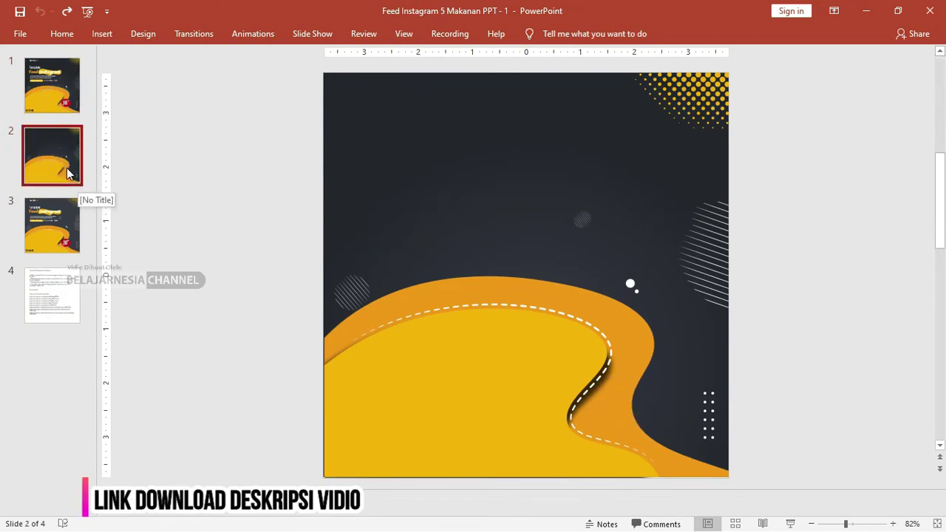
{"action": "left_click_drag", "start_coordinate": [78, 178], "coordinate": [63, 241]}
Try shifting slide 3's background image right, then undo the move.
{"action": "left_click", "coordinate": [57, 236]}
{"action": "left_click", "coordinate": [561, 165]}
{"action": "left_click_drag", "start_coordinate": [487, 215], "coordinate": [517, 215]}
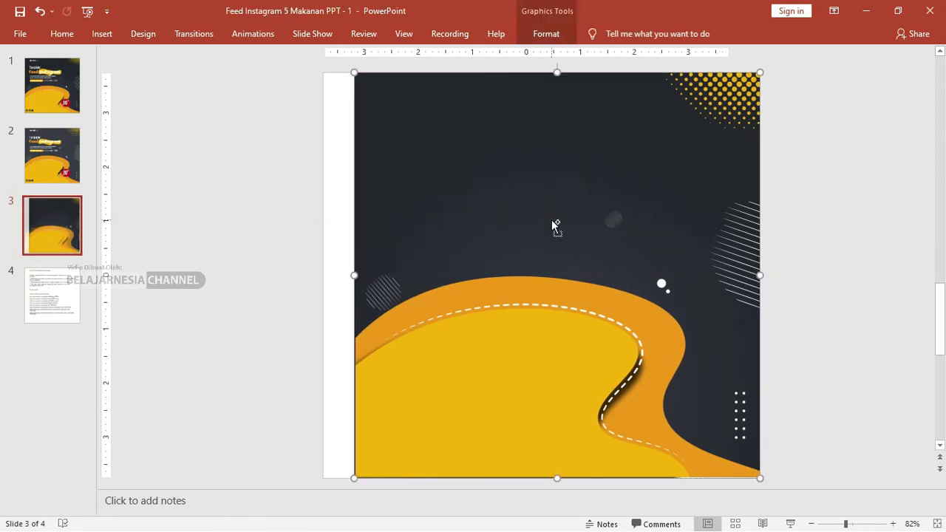
{"action": "key", "text": "ctrl+z"}
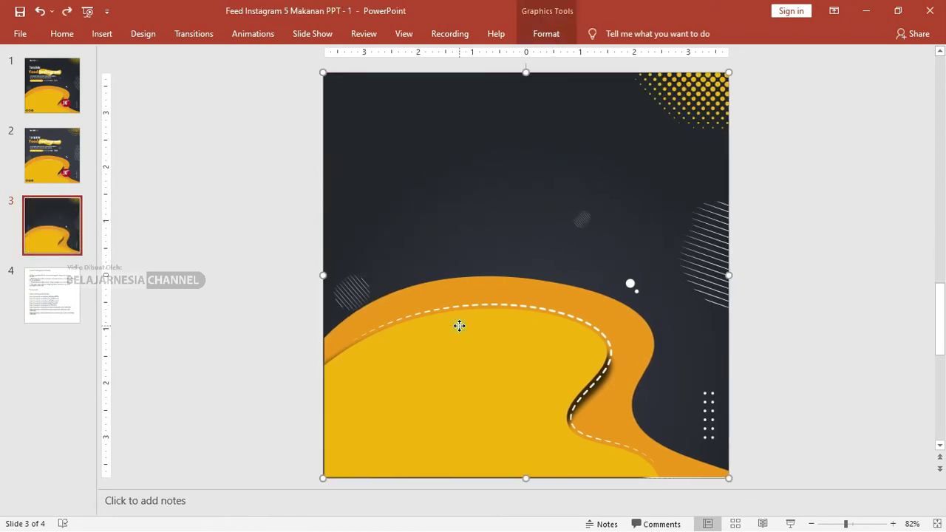
Drag the Background 4 pizza photo from File Explorer onto slide 3.
{"action": "key", "text": "alt+Tab"}
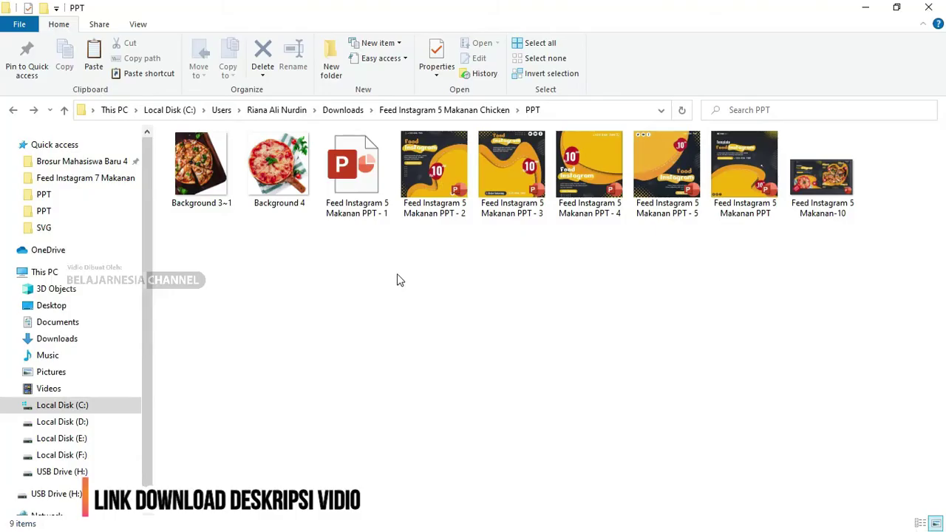
{"action": "left_click_drag", "start_coordinate": [280, 166], "coordinate": [393, 309]}
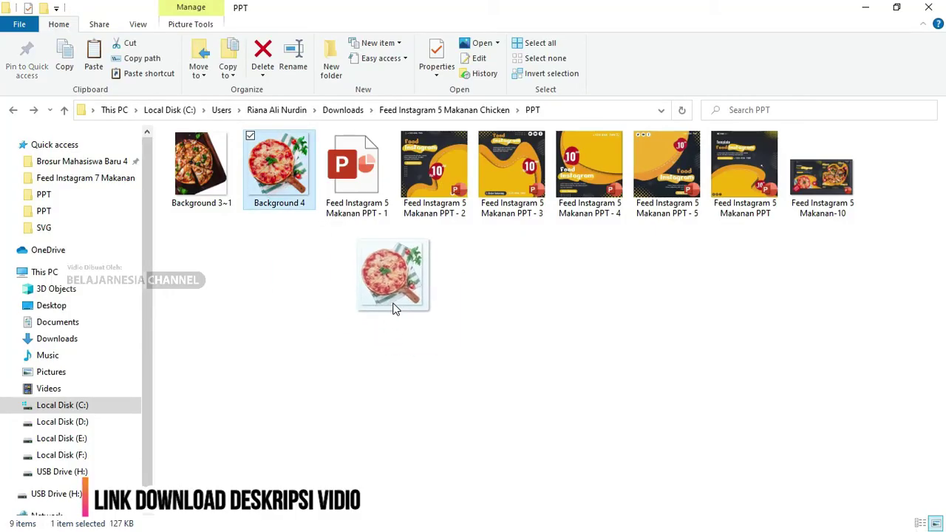
{"action": "key", "text": "alt+Tab"}
{"action": "mouse_move", "coordinate": [393, 309]}
{"action": "left_mouse_down"}
{"action": "mouse_move", "coordinate": [415, 330]}
{"action": "mouse_move", "coordinate": [472, 336]}
{"action": "left_mouse_up"}
Rotate, resize and place the pizza photo at slide 3's lower left over the yellow wave, then show slide 2.
{"action": "left_click_drag", "start_coordinate": [550, 281], "coordinate": [523, 316]}
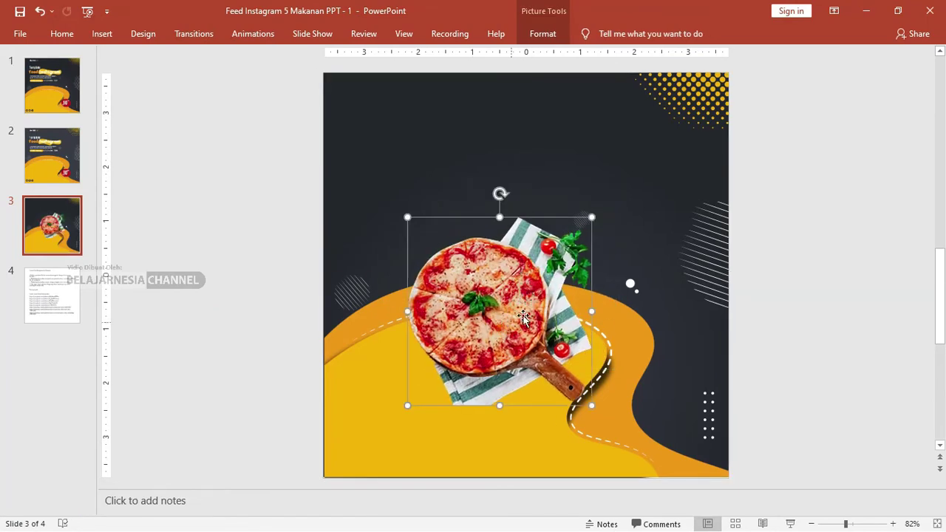
{"action": "mouse_move", "coordinate": [501, 194]}
{"action": "left_mouse_down"}
{"action": "mouse_move", "coordinate": [546, 216]}
{"action": "mouse_move", "coordinate": [585, 302]}
{"action": "left_mouse_up"}
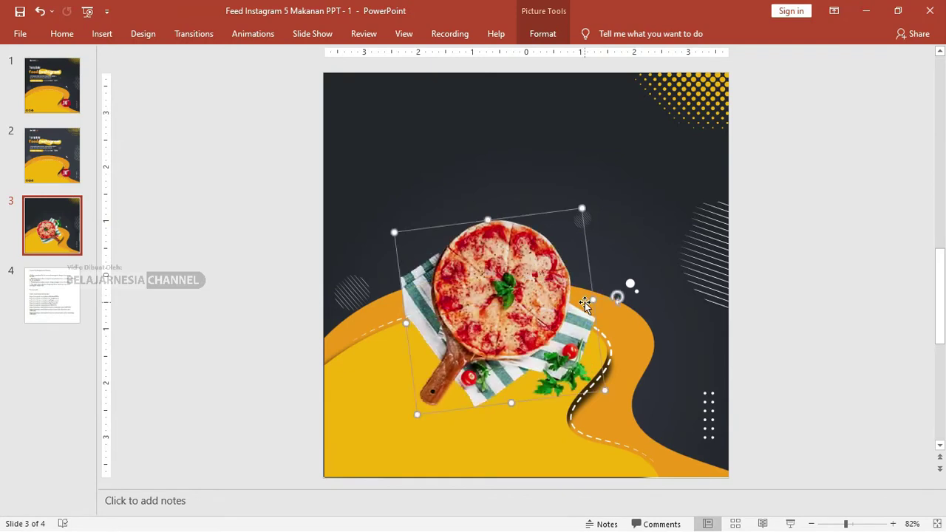
{"action": "left_click_drag", "start_coordinate": [514, 290], "coordinate": [440, 382]}
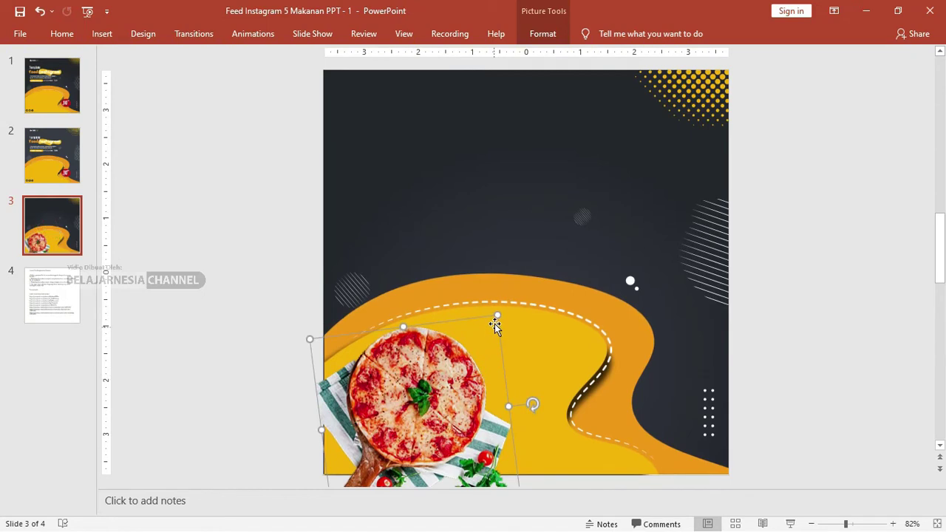
{"action": "left_click_drag", "start_coordinate": [503, 308], "coordinate": [575, 254]}
{"action": "mouse_move", "coordinate": [438, 343]}
{"action": "left_mouse_down"}
{"action": "mouse_move", "coordinate": [438, 390]}
{"action": "mouse_move", "coordinate": [455, 374]}
{"action": "left_mouse_up"}
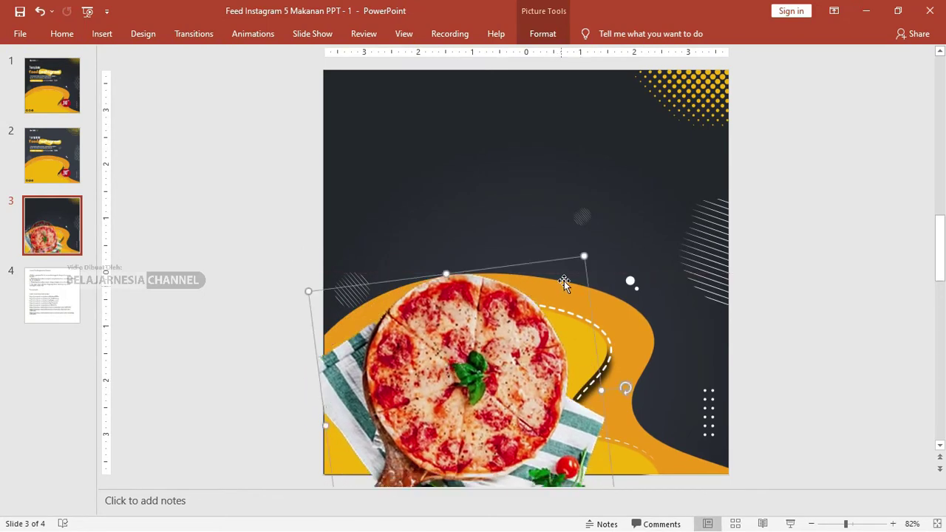
{"action": "mouse_move", "coordinate": [584, 257]}
{"action": "left_mouse_down"}
{"action": "mouse_move", "coordinate": [539, 300]}
{"action": "mouse_move", "coordinate": [461, 339]}
{"action": "mouse_move", "coordinate": [471, 350]}
{"action": "left_mouse_up"}
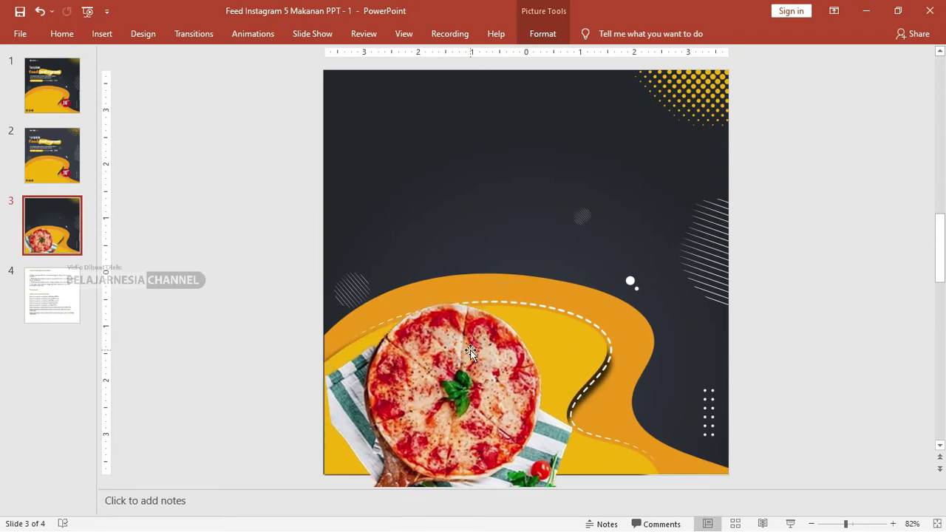
{"action": "left_click", "coordinate": [795, 260]}
{"action": "left_click", "coordinate": [46, 155]}
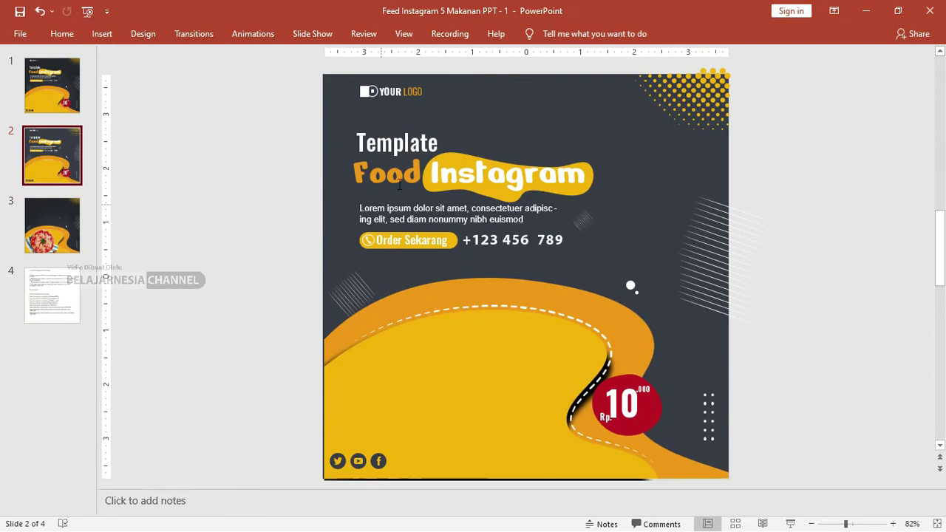
Group slide 2's Template, Food Instagram, tagline and Order Sekarang texts into one object.
{"action": "left_click_drag", "start_coordinate": [250, 105], "coordinate": [619, 259]}
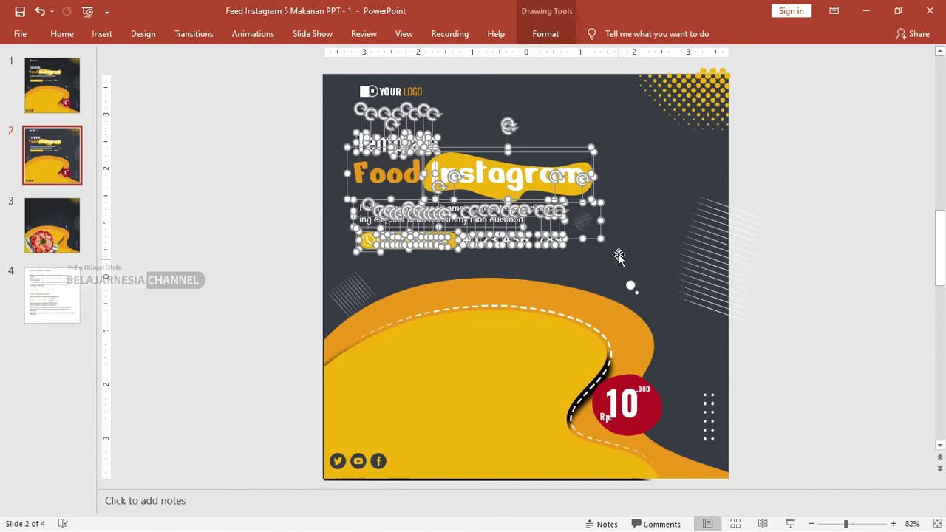
{"action": "right_click", "coordinate": [473, 153]}
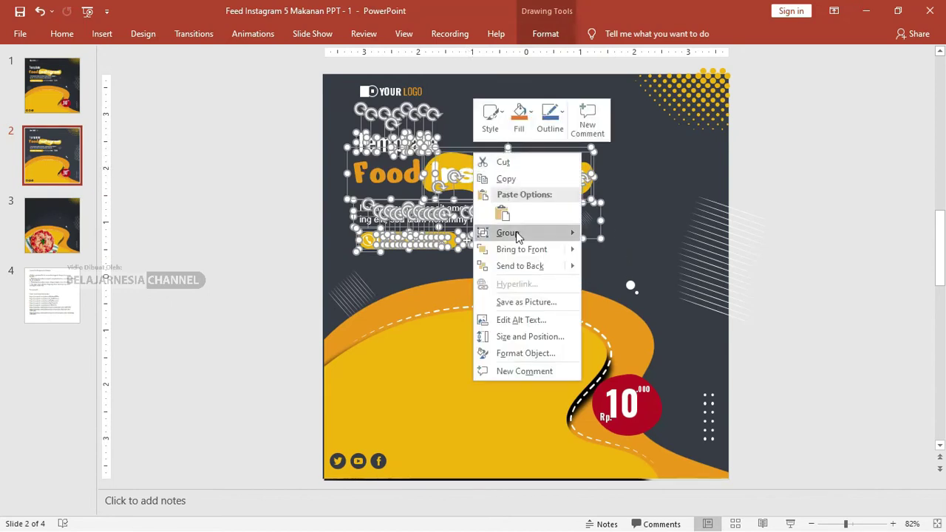
{"action": "mouse_move", "coordinate": [519, 234]}
{"action": "left_click", "coordinate": [615, 235]}
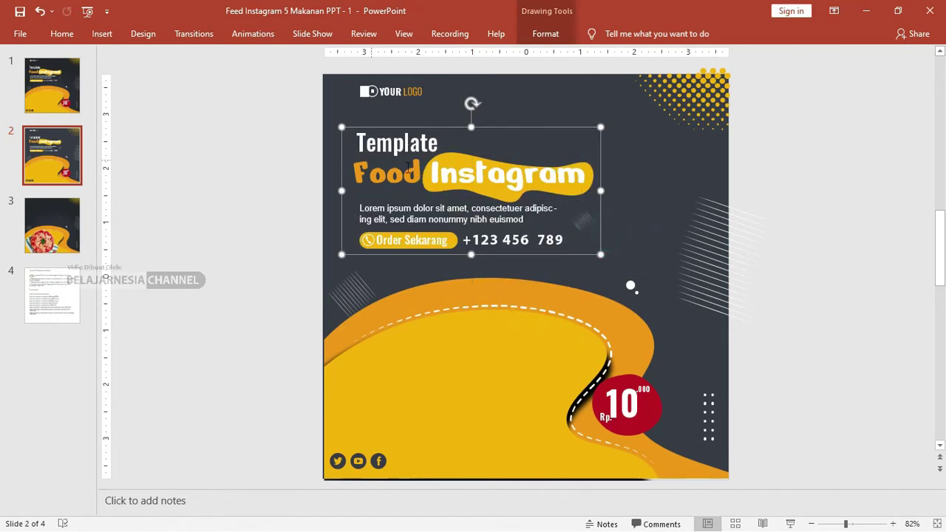
{"action": "left_click", "coordinate": [382, 135]}
{"action": "key", "text": "ctrl+z"}
{"action": "key", "text": "ctrl+y"}
Select the title group with the red price circle, undo a test move, then select circle, curve and dots.
{"action": "left_click", "coordinate": [390, 89]}
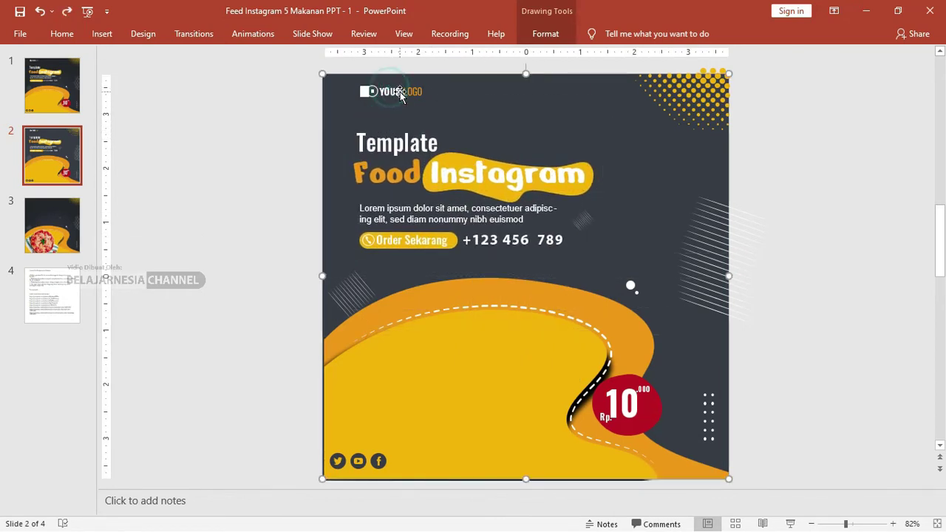
{"action": "left_click", "coordinate": [398, 131]}
{"action": "left_click", "coordinate": [403, 151]}
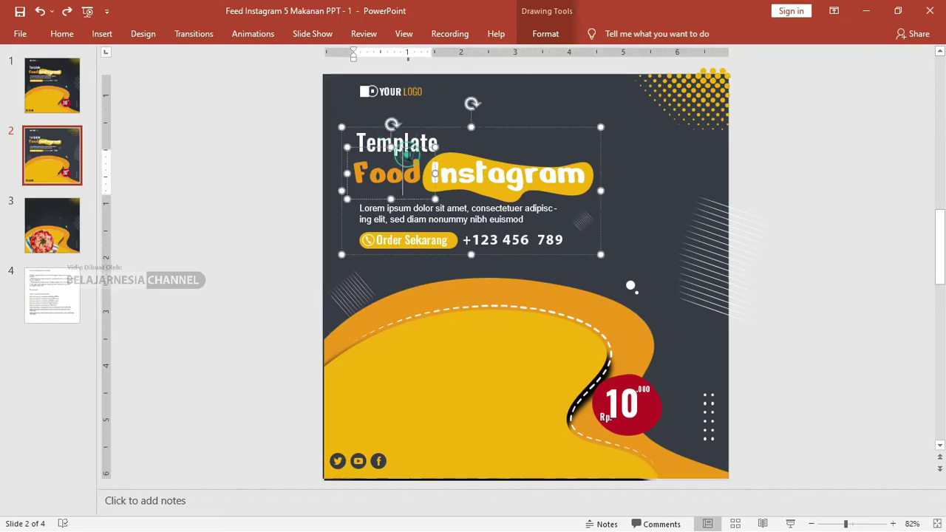
{"action": "left_click", "coordinate": [653, 403], "text": "shift"}
{"action": "left_click_drag", "start_coordinate": [651, 411], "coordinate": [611, 416]}
{"action": "key", "text": "ctrl+z"}
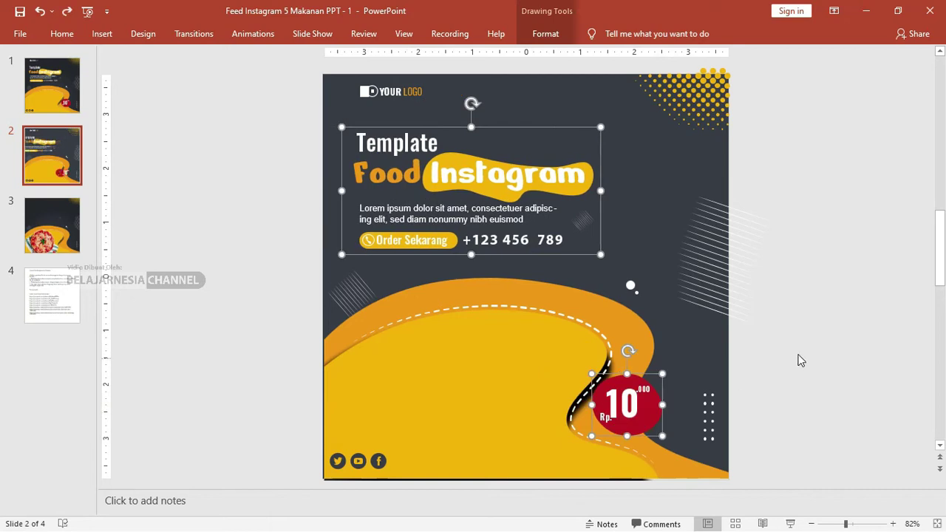
{"action": "left_click", "coordinate": [798, 354]}
{"action": "mouse_move", "coordinate": [782, 329]}
{"action": "left_mouse_down"}
{"action": "mouse_move", "coordinate": [580, 401]}
{"action": "mouse_move", "coordinate": [562, 443]}
{"action": "left_mouse_up"}
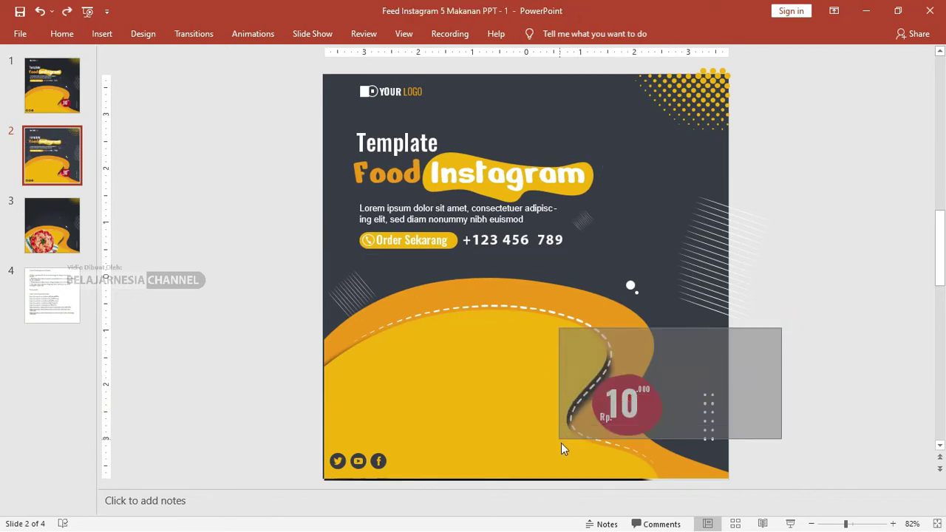
Select slide 2's red Rp. 10.000 price circle, undoing a test move of it.
{"action": "left_click", "coordinate": [779, 439]}
{"action": "scroll", "coordinate": [580, 363], "scroll_direction": "up", "scroll_amount": 5}
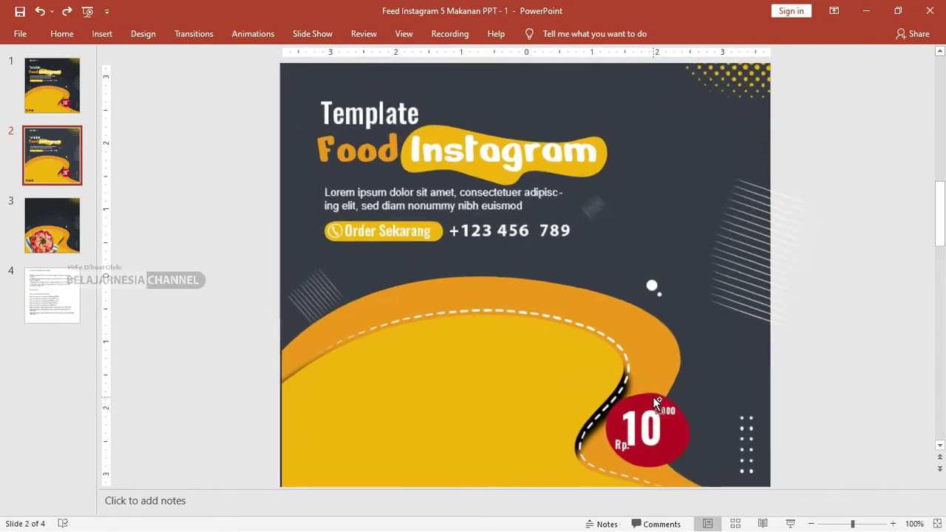
{"action": "scroll", "coordinate": [799, 407], "scroll_direction": "down", "scroll_amount": 1}
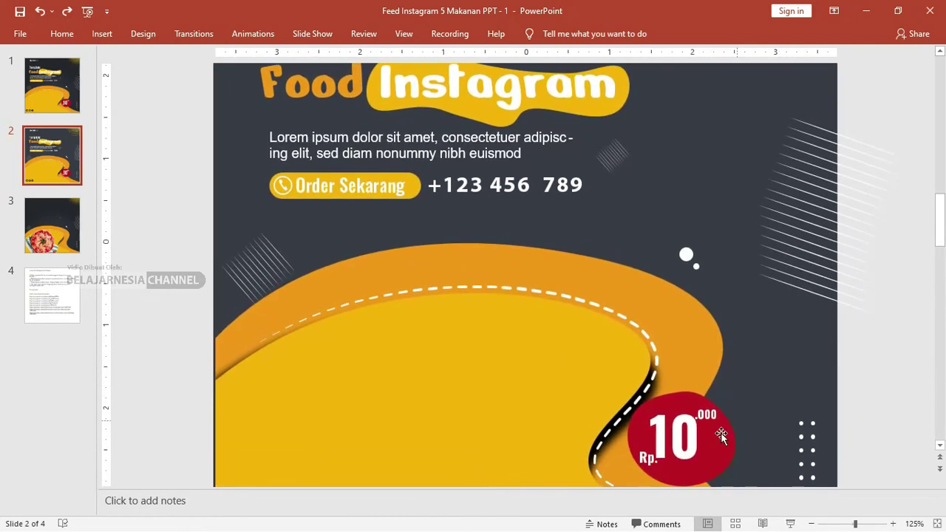
{"action": "scroll", "coordinate": [717, 393], "scroll_direction": "down", "scroll_amount": 1}
{"action": "left_click", "coordinate": [686, 399]}
{"action": "left_click", "coordinate": [686, 399]}
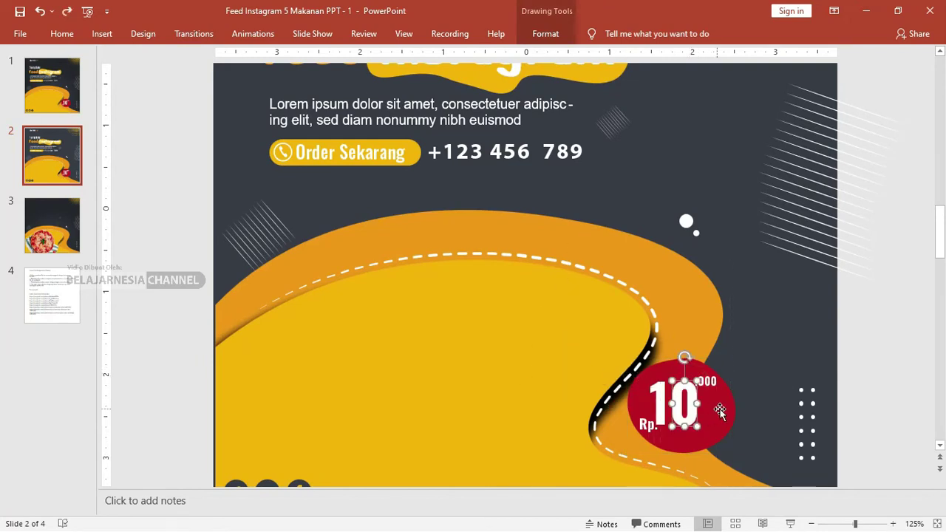
{"action": "left_click_drag", "start_coordinate": [721, 407], "coordinate": [757, 406]}
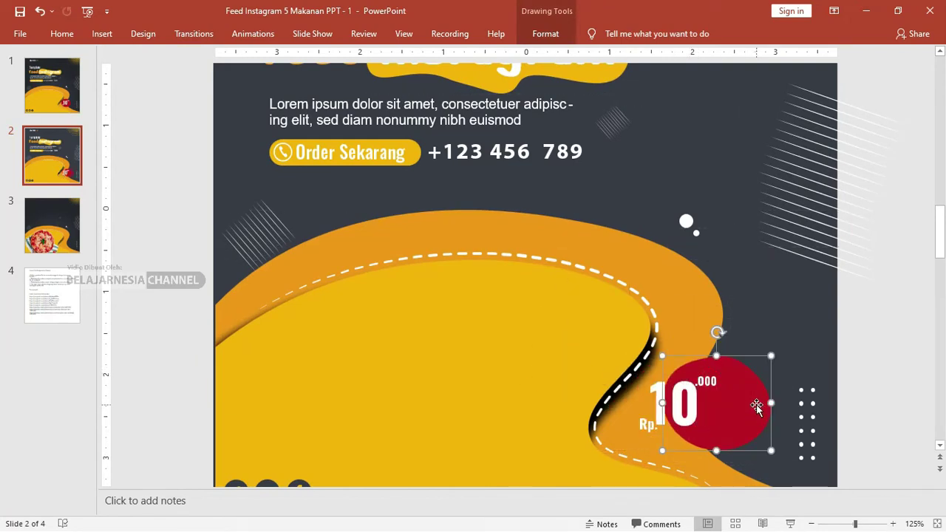
{"action": "key", "text": "ctrl+z"}
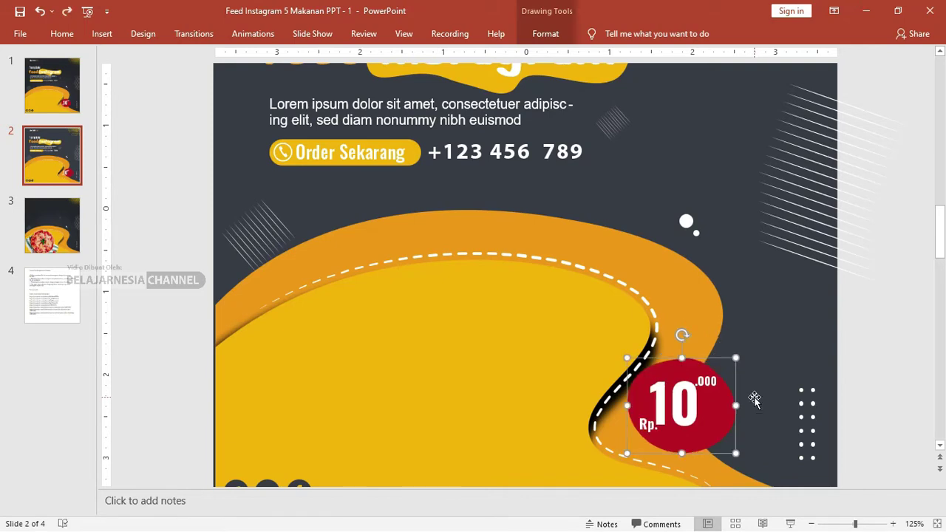
{"action": "scroll", "coordinate": [600, 359], "scroll_direction": "down", "scroll_amount": 4}
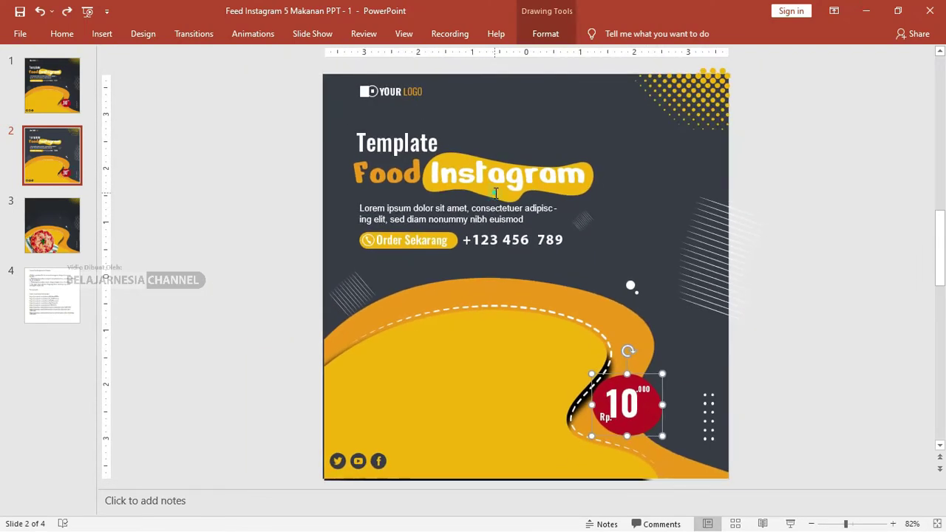
Select the title group with the price circle, undo a test move, and go to slide 3.
{"action": "left_click", "coordinate": [495, 193], "text": "shift"}
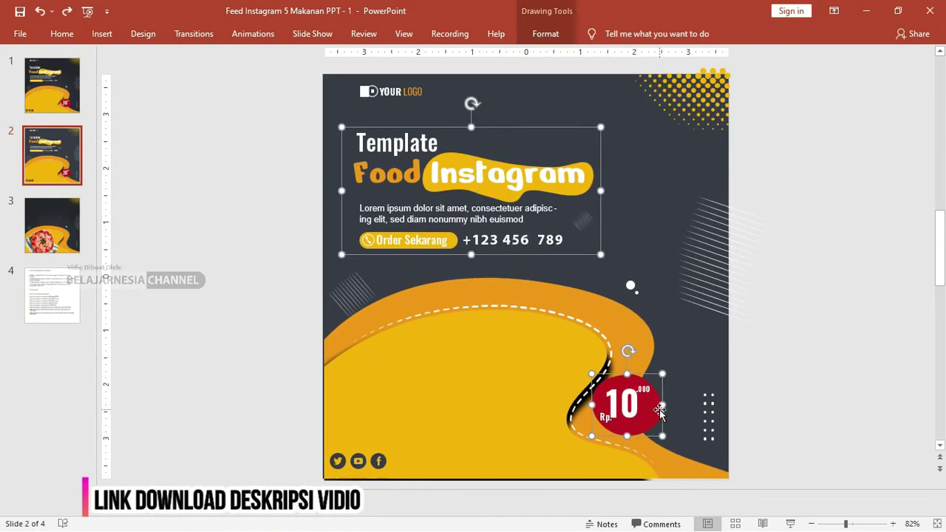
{"action": "left_click", "coordinate": [376, 463], "text": "shift"}
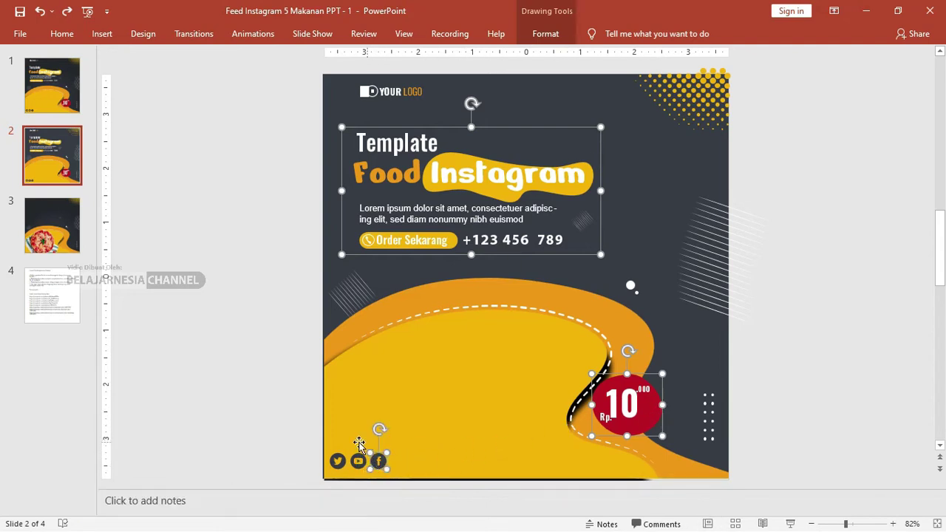
{"action": "left_click", "coordinate": [376, 462], "text": "shift"}
{"action": "left_click_drag", "start_coordinate": [654, 414], "coordinate": [693, 411]}
{"action": "key", "text": "ctrl+z"}
{"action": "left_click", "coordinate": [51, 225]}
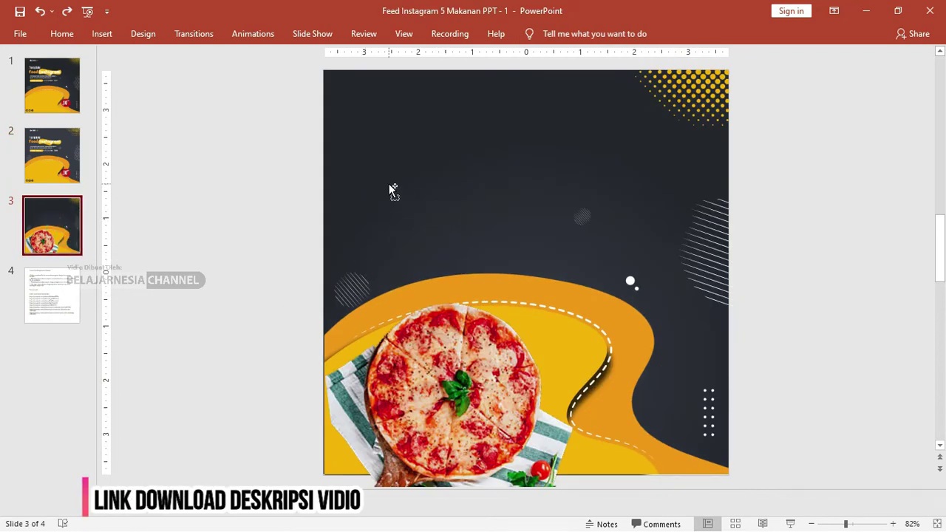
{"action": "key", "text": "ctrl+v"}
{"action": "left_click", "coordinate": [816, 303]}
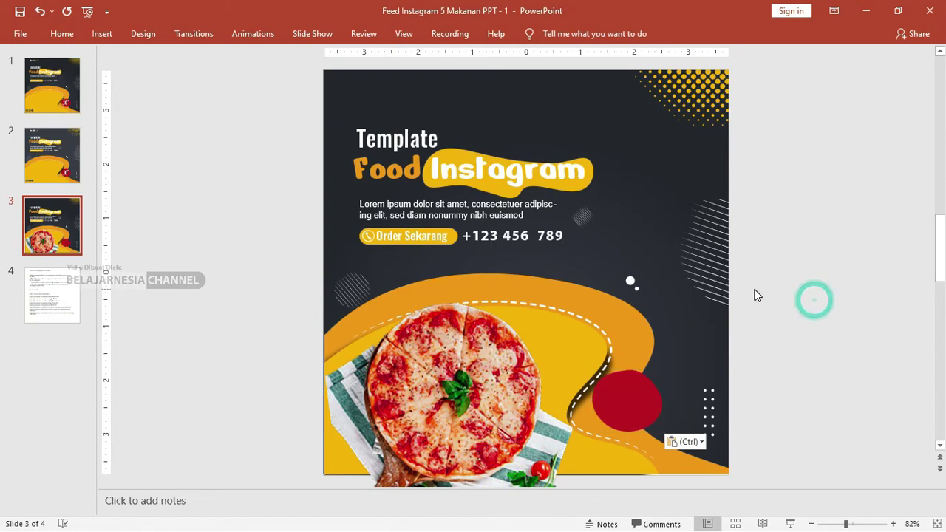
{"action": "left_click", "coordinate": [537, 194]}
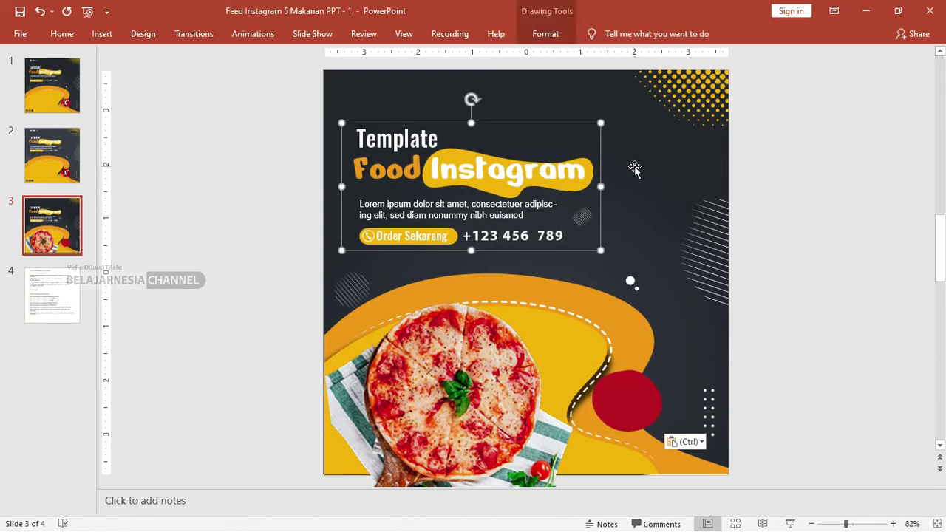
{"action": "left_click", "coordinate": [783, 201]}
{"action": "left_click", "coordinate": [537, 169]}
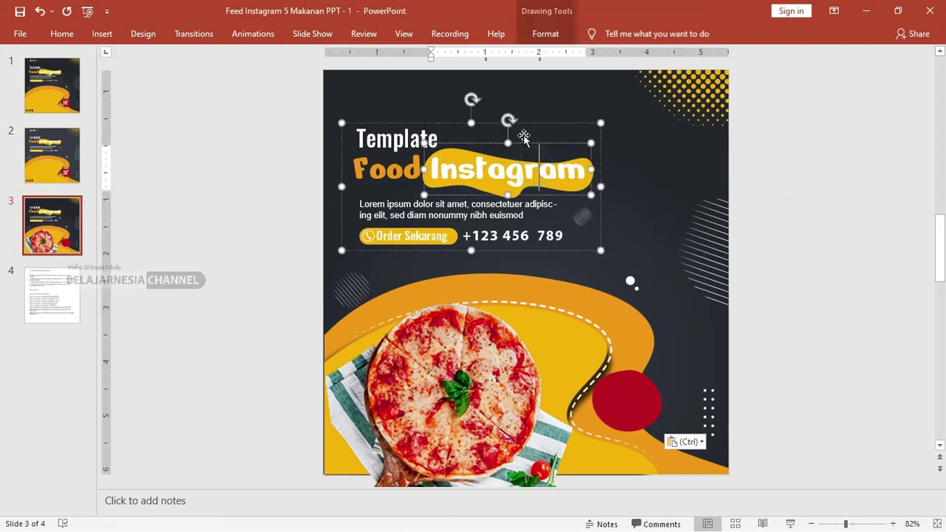
{"action": "mouse_move", "coordinate": [524, 121]}
{"action": "left_mouse_down"}
{"action": "mouse_move", "coordinate": [529, 105]}
{"action": "mouse_move", "coordinate": [555, 103]}
{"action": "left_mouse_up"}
{"action": "left_click_drag", "start_coordinate": [598, 222], "coordinate": [608, 230]}
{"action": "key", "text": "ctrl+z"}
{"action": "left_click", "coordinate": [584, 218]}
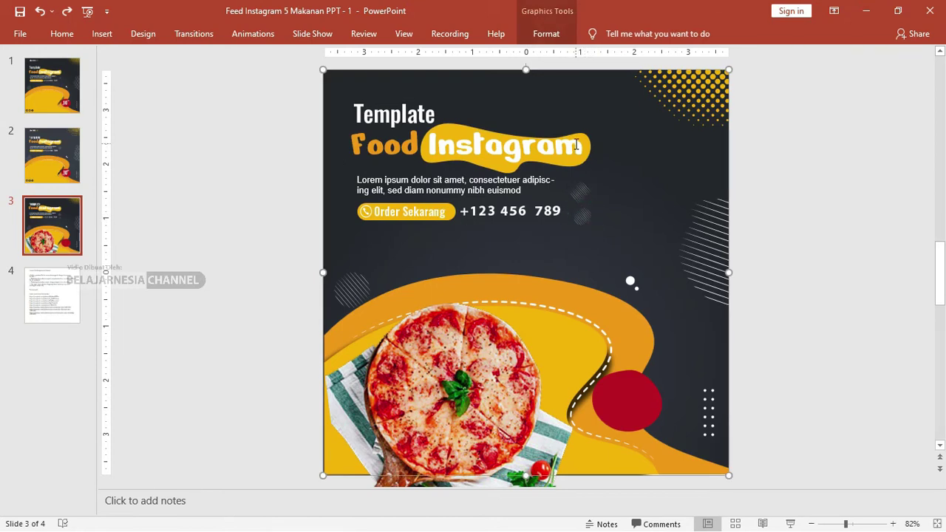
{"action": "left_click", "coordinate": [581, 167]}
{"action": "left_click", "coordinate": [581, 167]}
{"action": "right_click", "coordinate": [580, 170]}
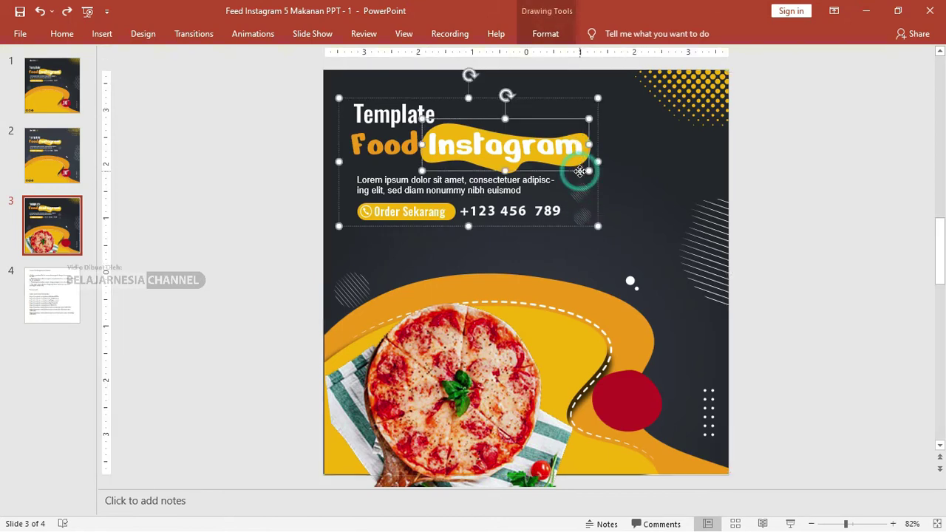
{"action": "left_click", "coordinate": [656, 285]}
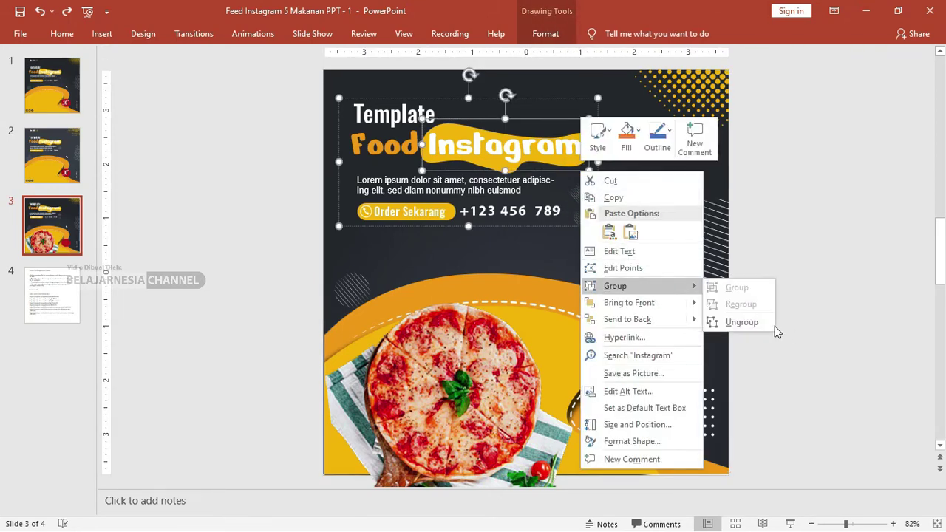
{"action": "left_click", "coordinate": [753, 323]}
{"action": "left_click", "coordinate": [788, 291]}
{"action": "left_click", "coordinate": [583, 195]}
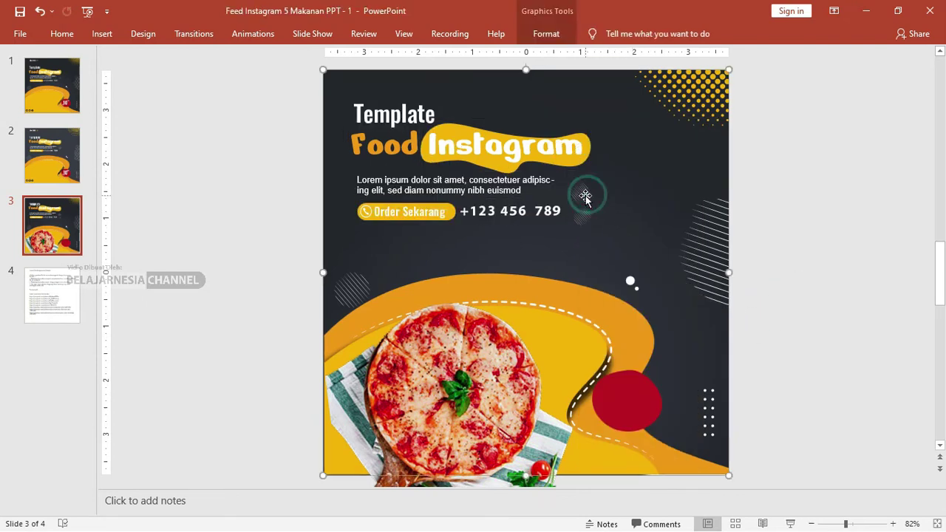
{"action": "mouse_move", "coordinate": [581, 193]}
{"action": "left_mouse_down"}
{"action": "mouse_move", "coordinate": [651, 193]}
{"action": "mouse_move", "coordinate": [660, 173]}
{"action": "mouse_move", "coordinate": [915, 439]}
{"action": "left_mouse_up"}
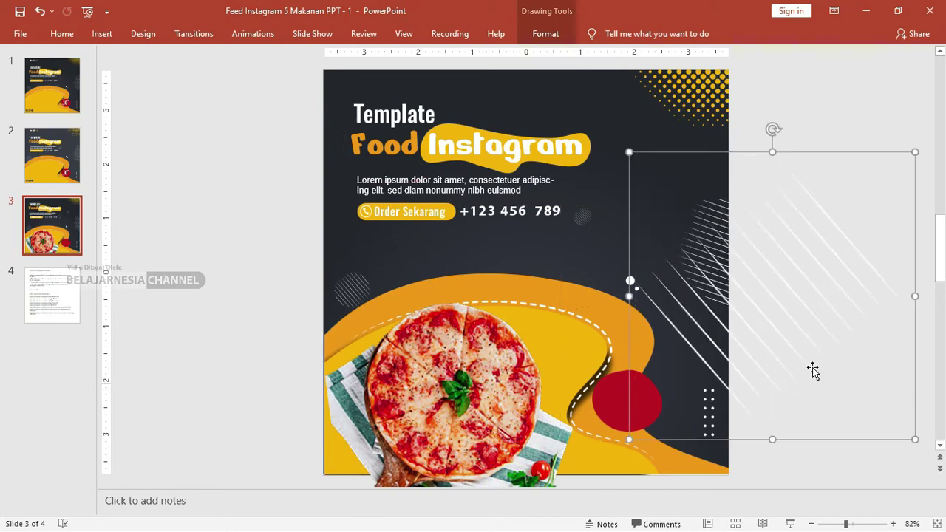
{"action": "left_click_drag", "start_coordinate": [734, 334], "coordinate": [728, 280]}
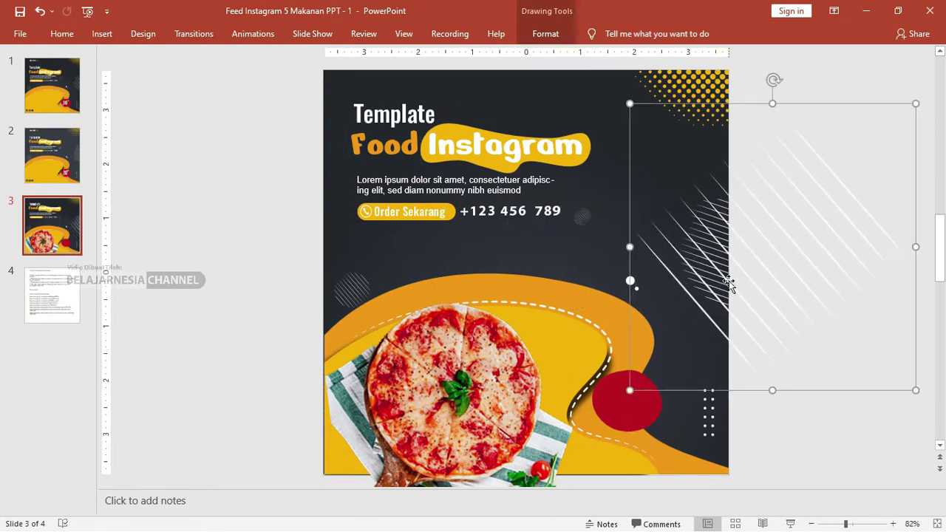
{"action": "key", "text": "Delete"}
{"action": "left_click_drag", "start_coordinate": [582, 221], "coordinate": [625, 228]}
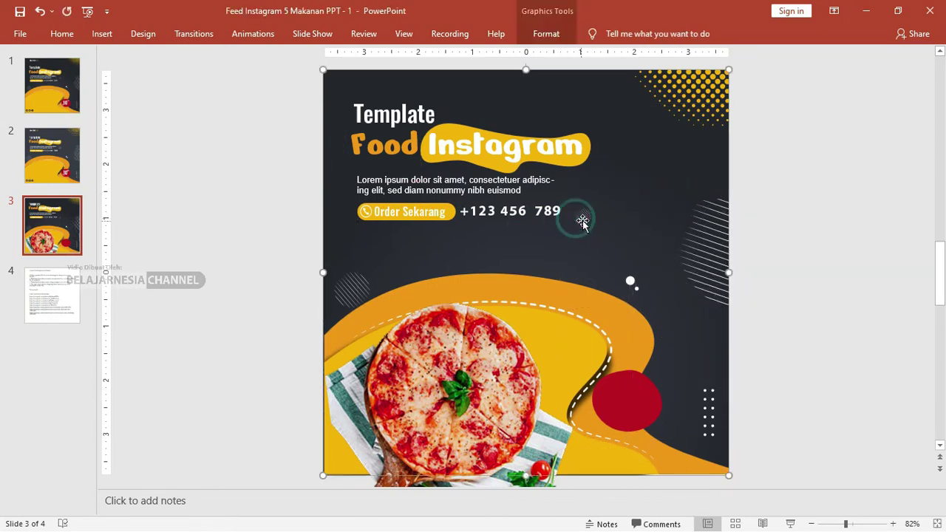
{"action": "key", "text": "ctrl+z"}
{"action": "left_click", "coordinate": [857, 195]}
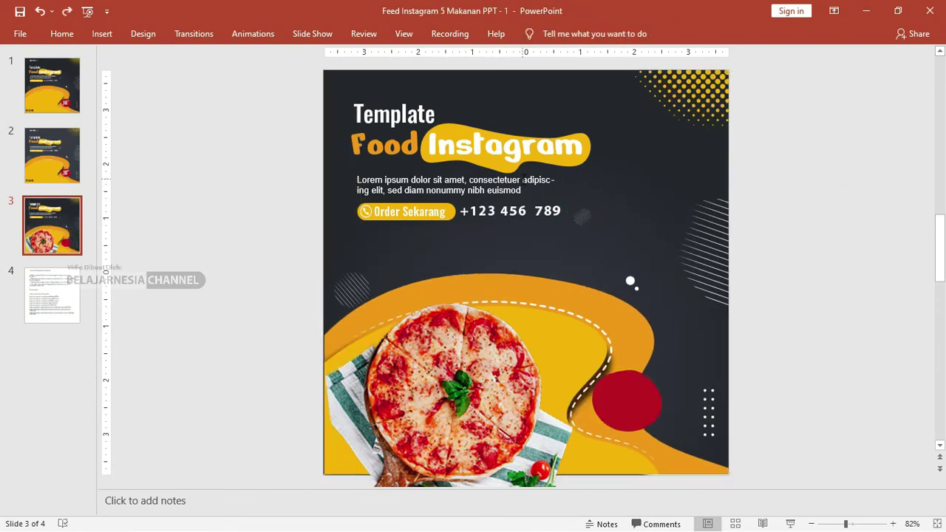
{"action": "left_click", "coordinate": [522, 180]}
{"action": "triple_click", "coordinate": [521, 179]}
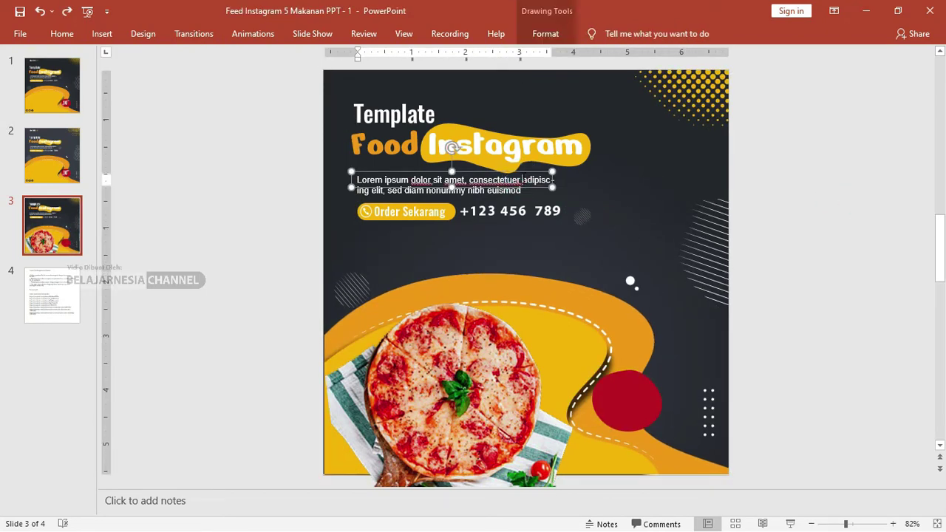
{"action": "left_click", "coordinate": [465, 193]}
{"action": "triple_click", "coordinate": [470, 192]}
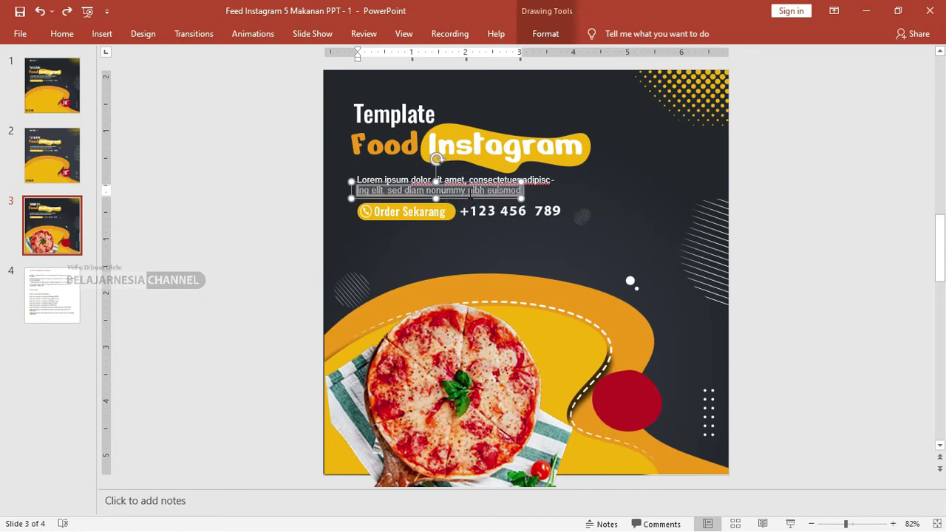
{"action": "left_click", "coordinate": [543, 179]}
{"action": "triple_click", "coordinate": [544, 181]}
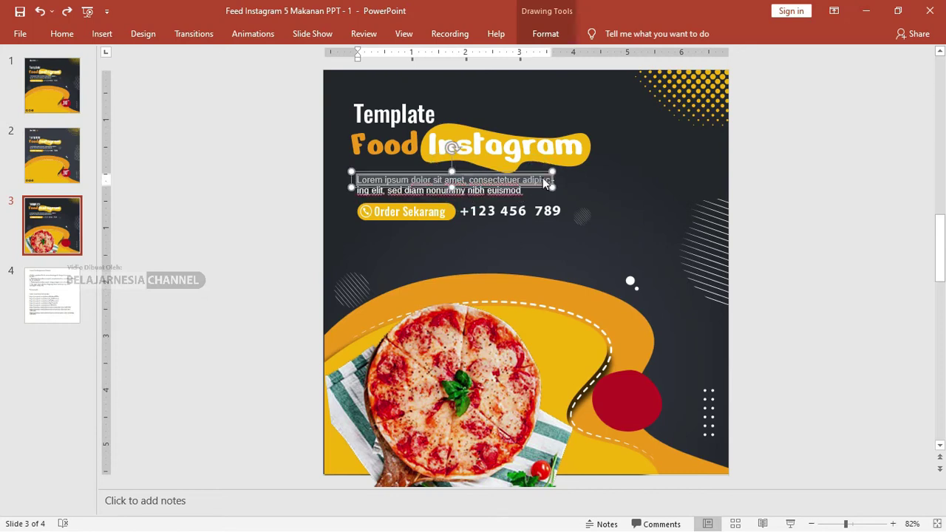
{"action": "left_click", "coordinate": [492, 190]}
{"action": "triple_click", "coordinate": [495, 189]}
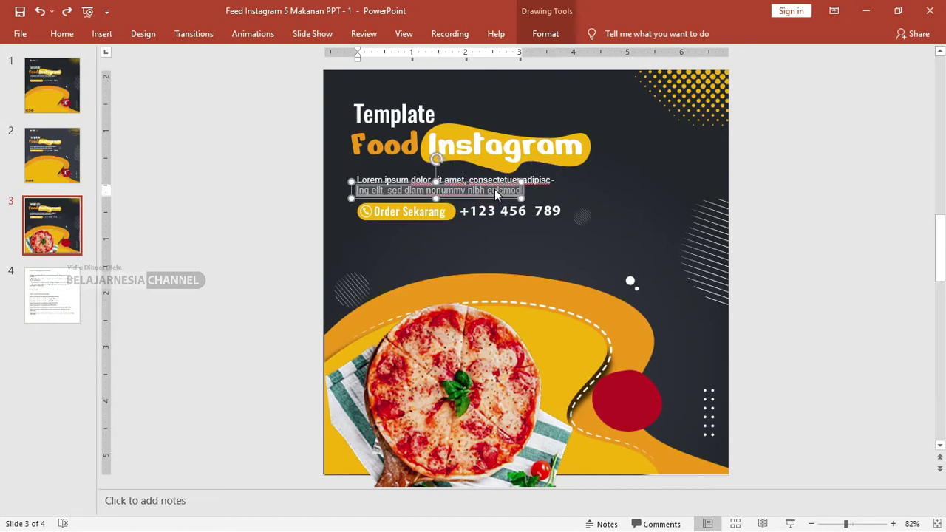
{"action": "left_click", "coordinate": [542, 180]}
{"action": "triple_click", "coordinate": [540, 178]}
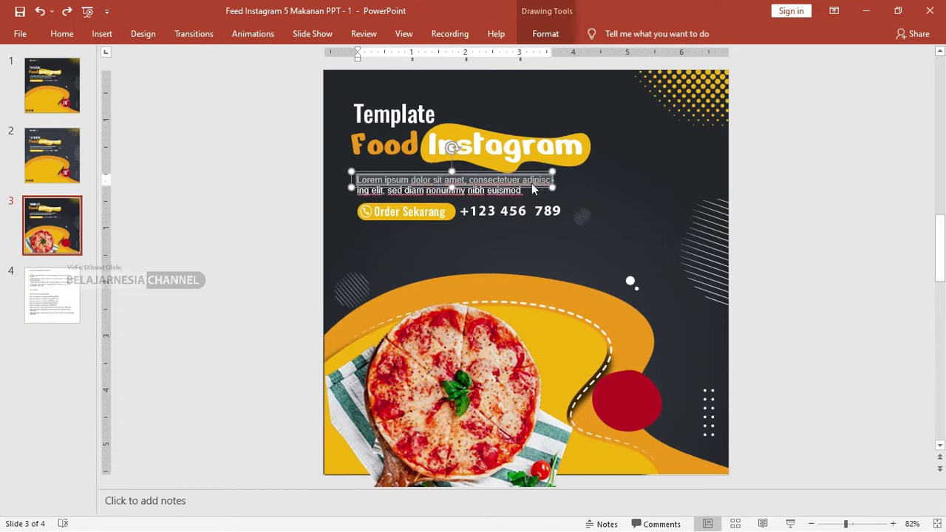
{"action": "left_click", "coordinate": [512, 191]}
{"action": "triple_click", "coordinate": [512, 191]}
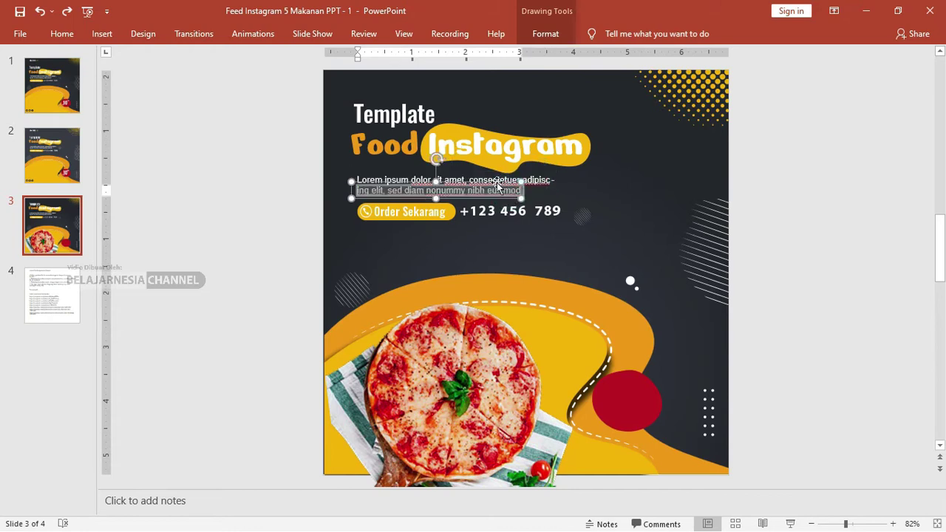
{"action": "left_click", "coordinate": [390, 115]}
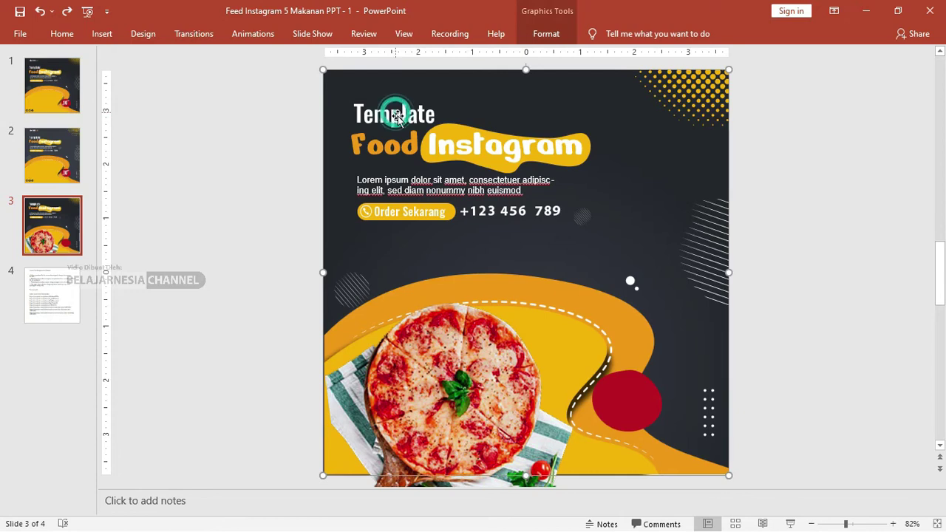
{"action": "left_click", "coordinate": [402, 117]}
{"action": "double_click", "coordinate": [397, 141]}
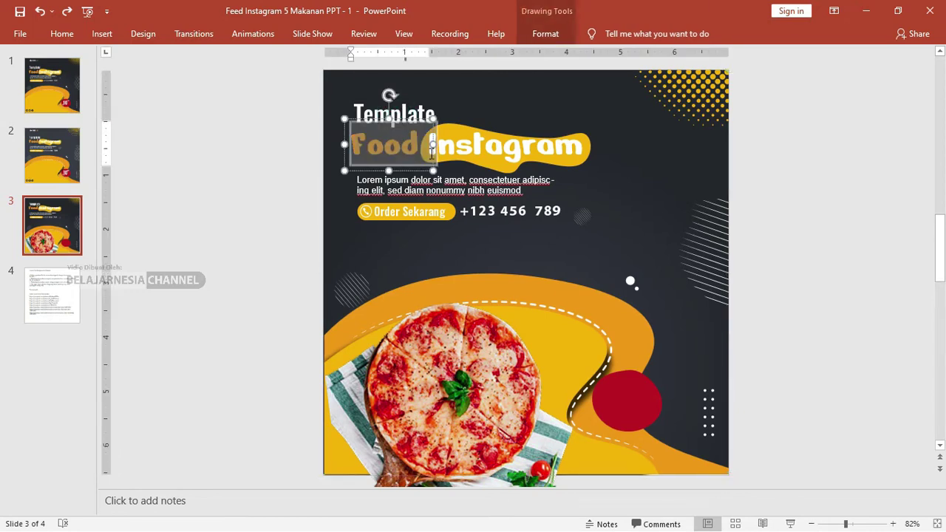
{"action": "type", "text": "asdf"}
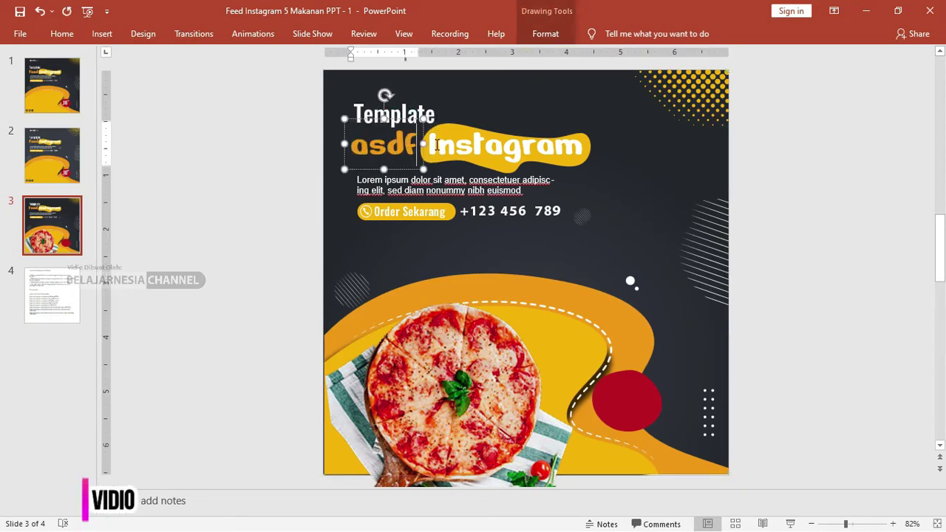
{"action": "key", "text": "ctrl+z"}
{"action": "left_click", "coordinate": [470, 140]}
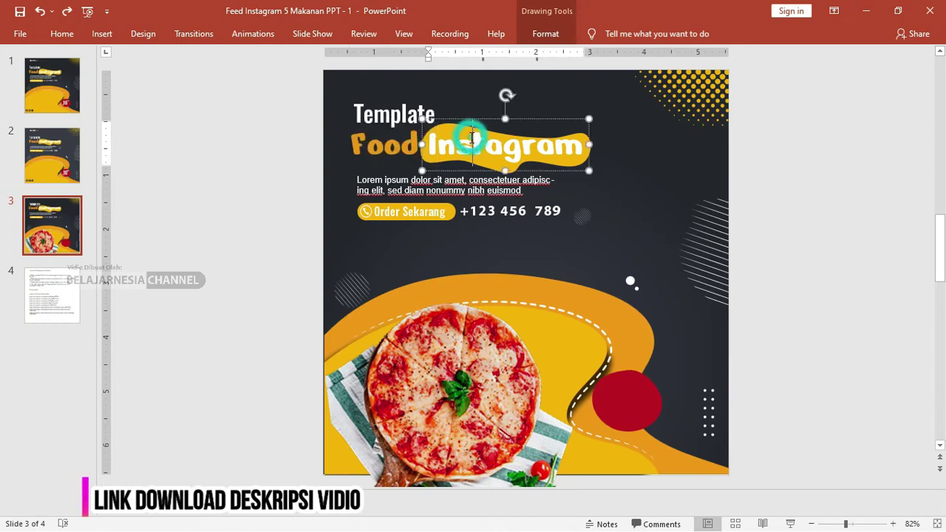
{"action": "double_click", "coordinate": [470, 141]}
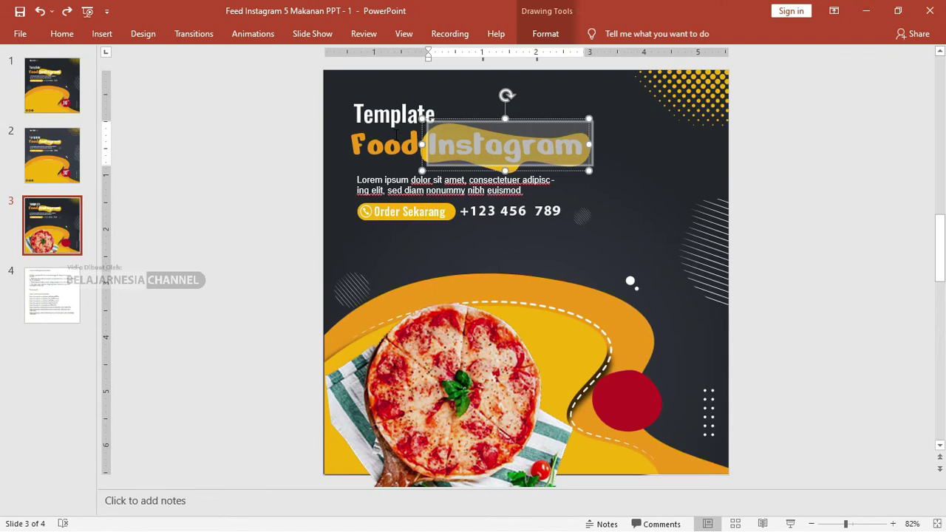
{"action": "left_click", "coordinate": [456, 143]}
{"action": "double_click", "coordinate": [459, 137]}
{"action": "type", "text": "dfgsg"}
{"action": "double_click", "coordinate": [463, 127]}
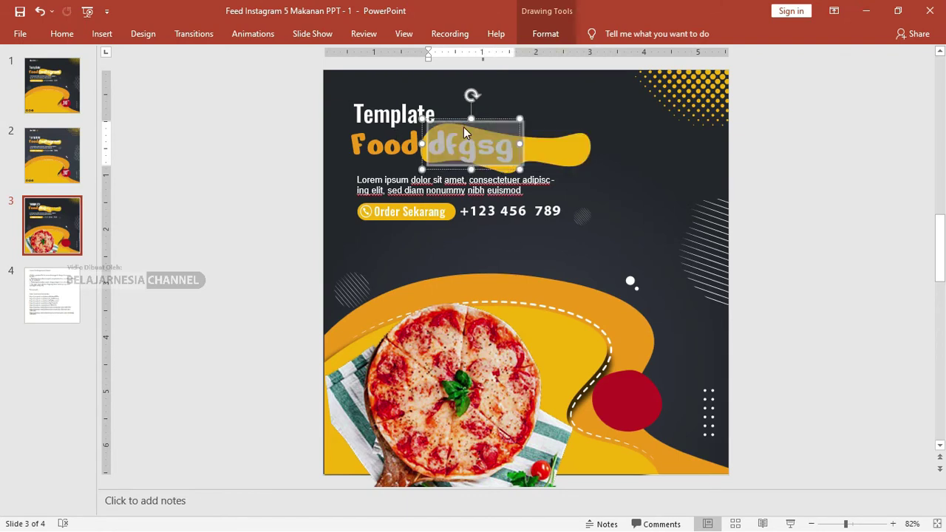
{"action": "key", "text": "ctrl+z"}
{"action": "key", "text": "ctrl+z"}
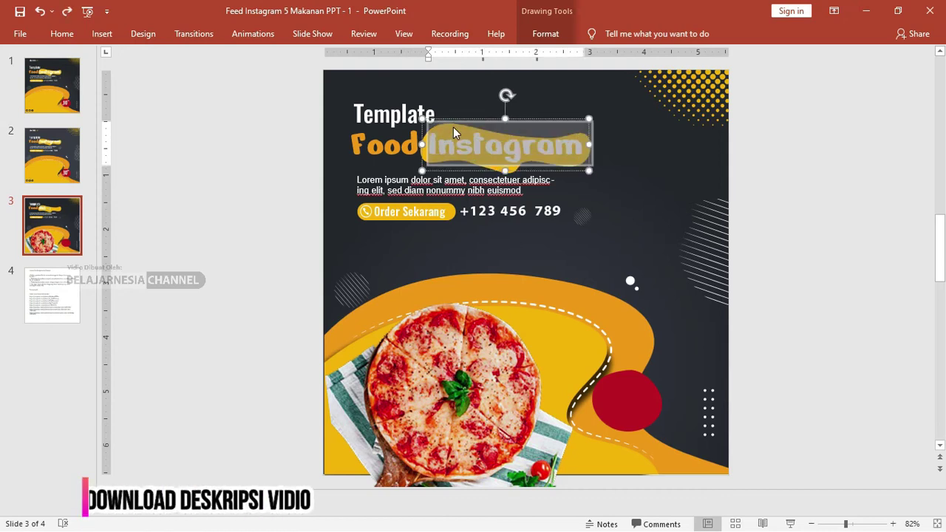
{"action": "left_click", "coordinate": [410, 115]}
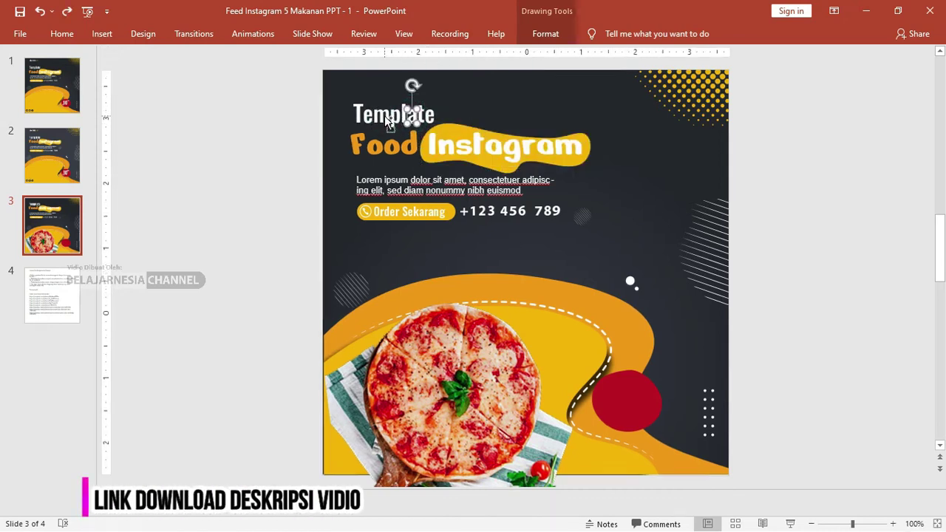
Marquee-select every piece of the Template heading above Food Instagram and delete it.
{"action": "scroll", "coordinate": [384, 115], "scroll_direction": "up", "scroll_amount": 2}
{"action": "left_click", "coordinate": [243, 99]}
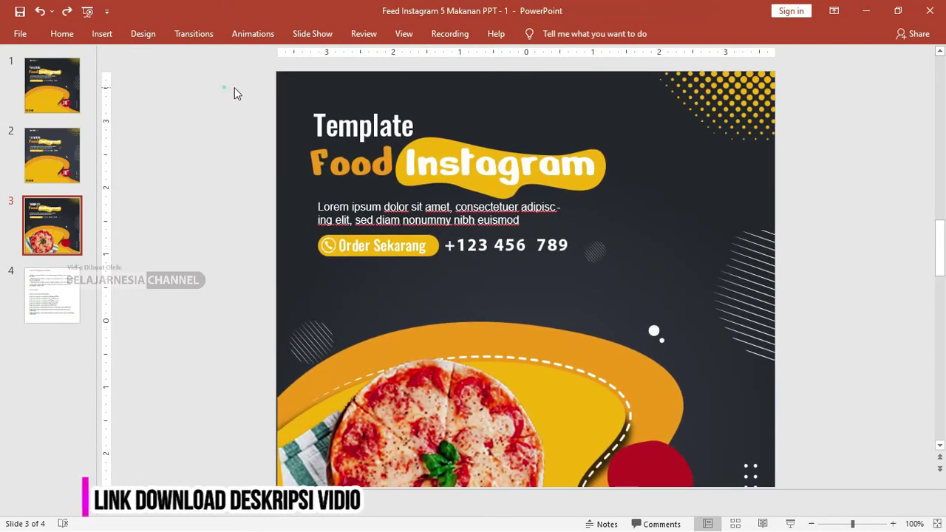
{"action": "left_click_drag", "start_coordinate": [223, 87], "coordinate": [430, 148]}
{"action": "left_click", "coordinate": [206, 89]}
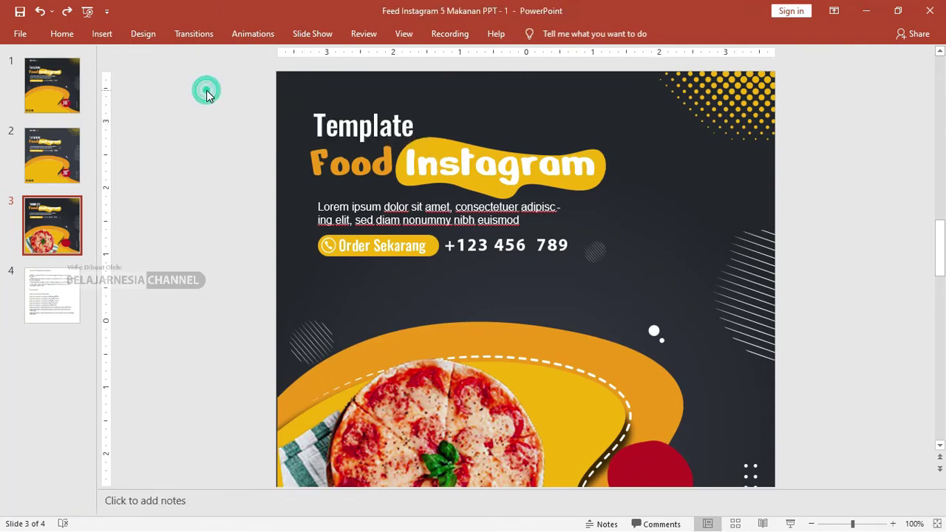
{"action": "left_click_drag", "start_coordinate": [229, 96], "coordinate": [444, 144]}
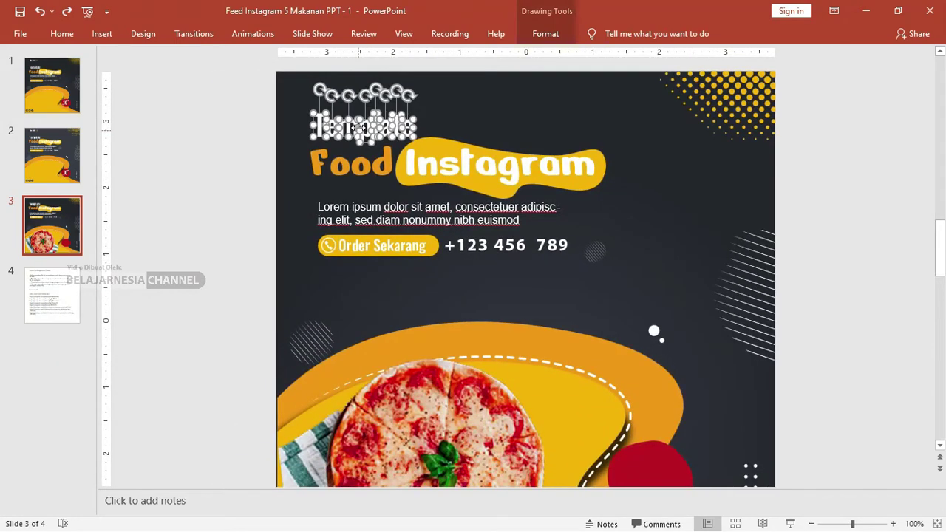
{"action": "left_click_drag", "start_coordinate": [218, 88], "coordinate": [452, 143]}
{"action": "key", "text": "Delete"}
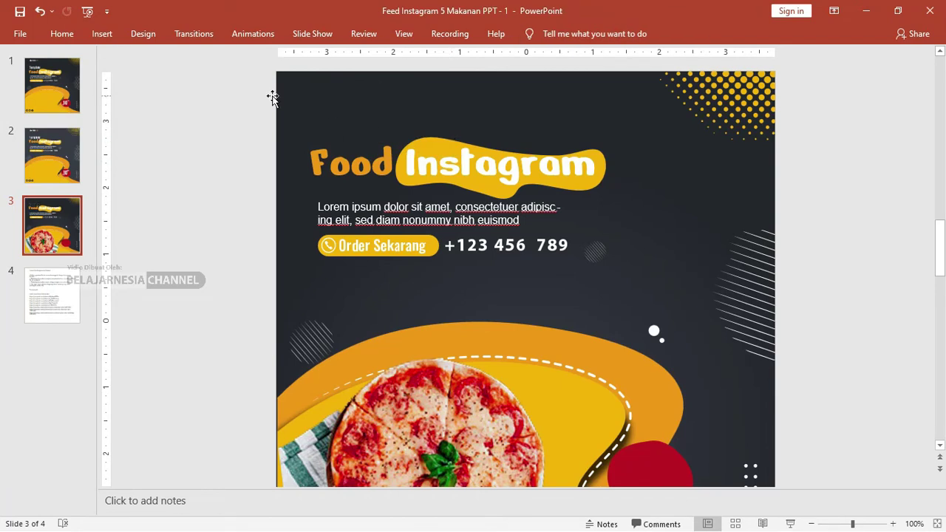
Pin the Insert ribbon and draw a text box at the pizza slide's top-left.
{"action": "left_click", "coordinate": [102, 34]}
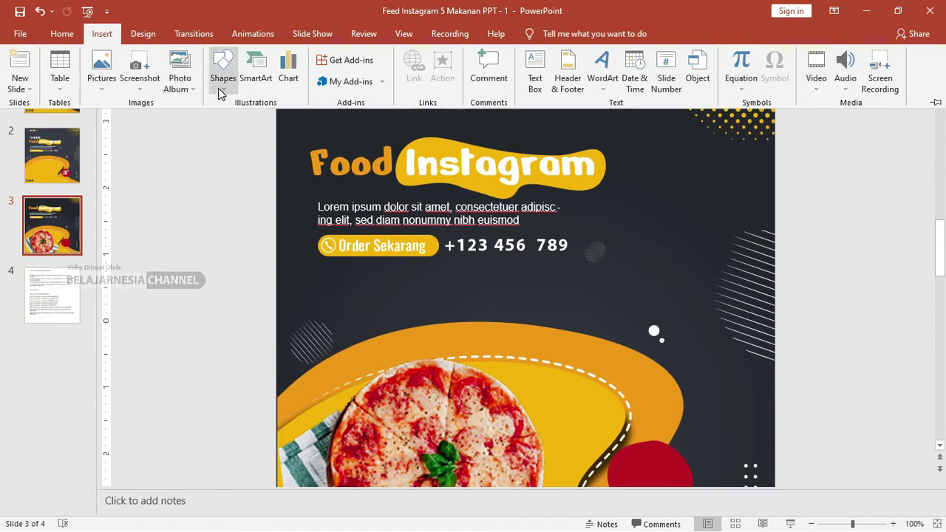
{"action": "left_click", "coordinate": [219, 87]}
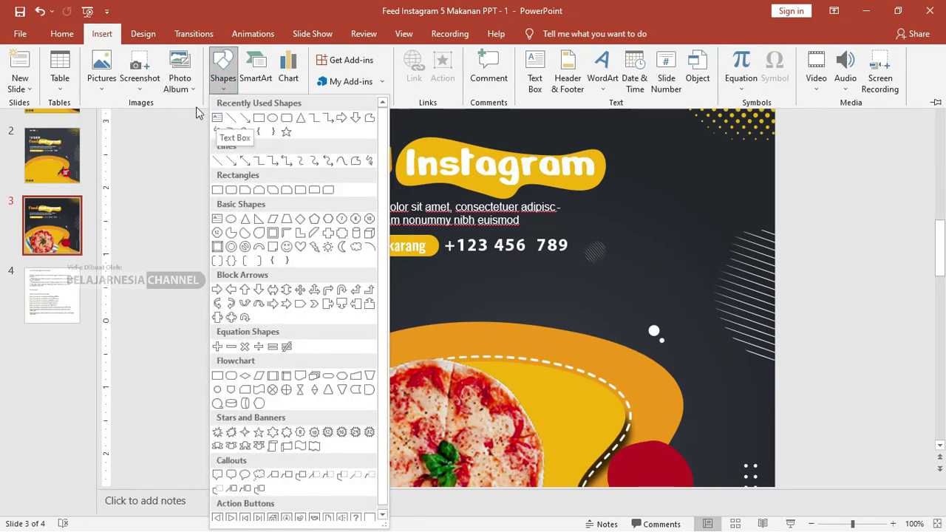
{"action": "left_click", "coordinate": [101, 34]}
{"action": "double_click", "coordinate": [100, 35]}
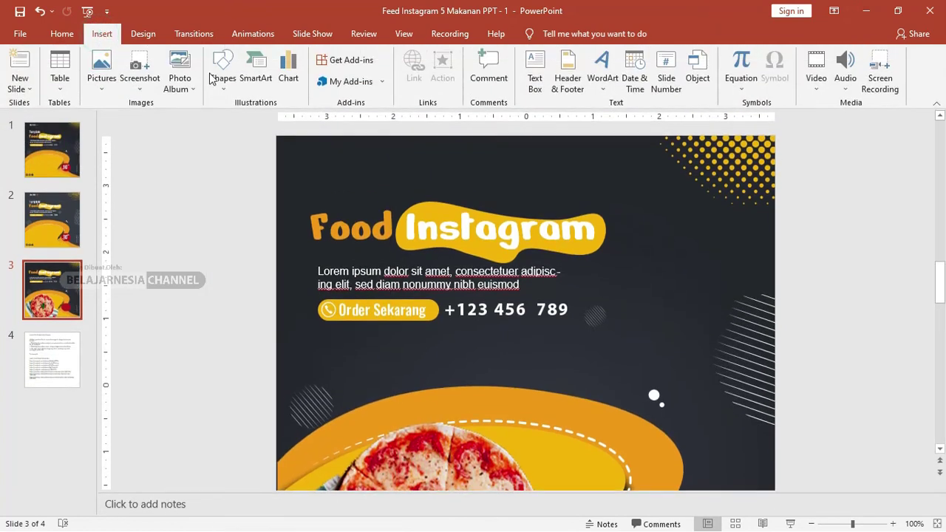
{"action": "left_click", "coordinate": [222, 74]}
{"action": "left_click", "coordinate": [223, 115]}
{"action": "left_click_drag", "start_coordinate": [303, 155], "coordinate": [503, 189]}
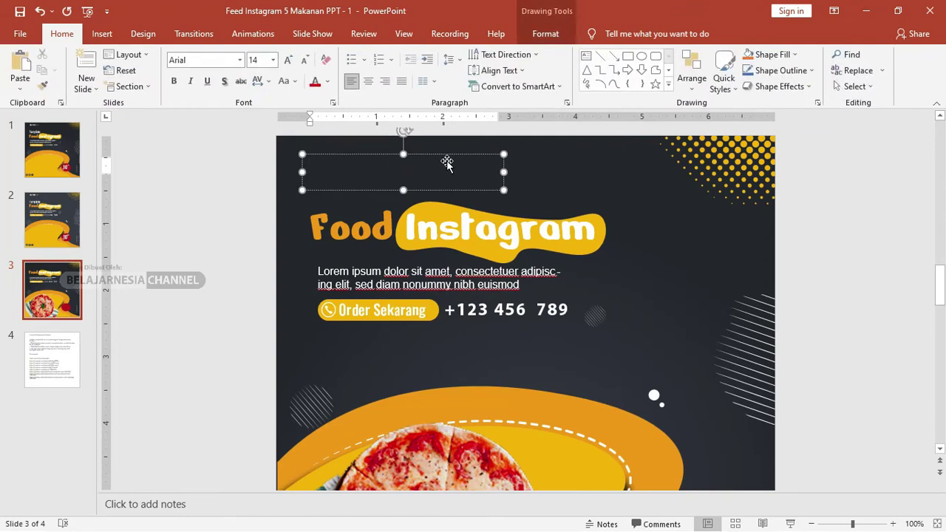
Type TEMPLATE, make it bold white 24 pt, and narrow the box to fit the word.
{"action": "type", "text": "TEMPLATE"}
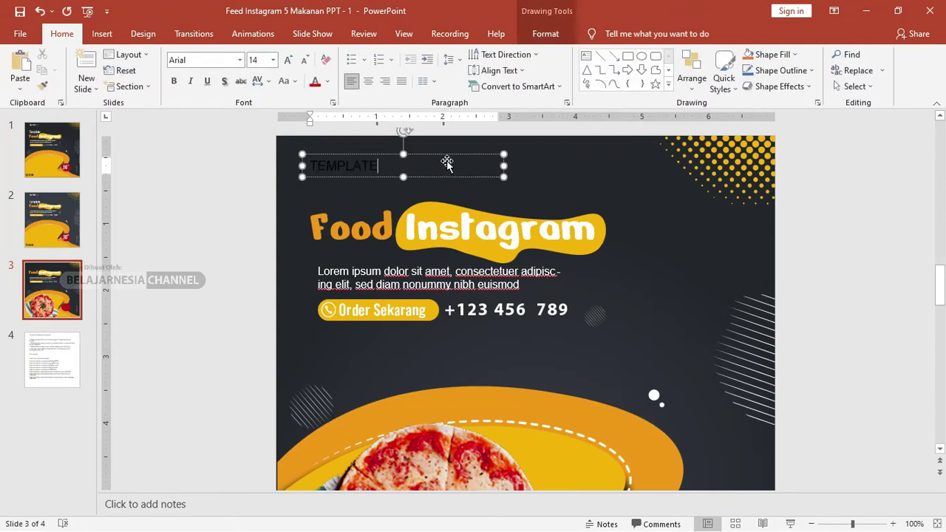
{"action": "key", "text": "ctrl+a"}
{"action": "left_click", "coordinate": [174, 81]}
{"action": "left_click", "coordinate": [329, 83]}
{"action": "left_click", "coordinate": [314, 110]}
{"action": "key", "text": "ctrl+shift+period"}
{"action": "key", "text": "ctrl+shift+period"}
{"action": "key", "text": "ctrl+shift+period"}
{"action": "key", "text": "ctrl+shift+period"}
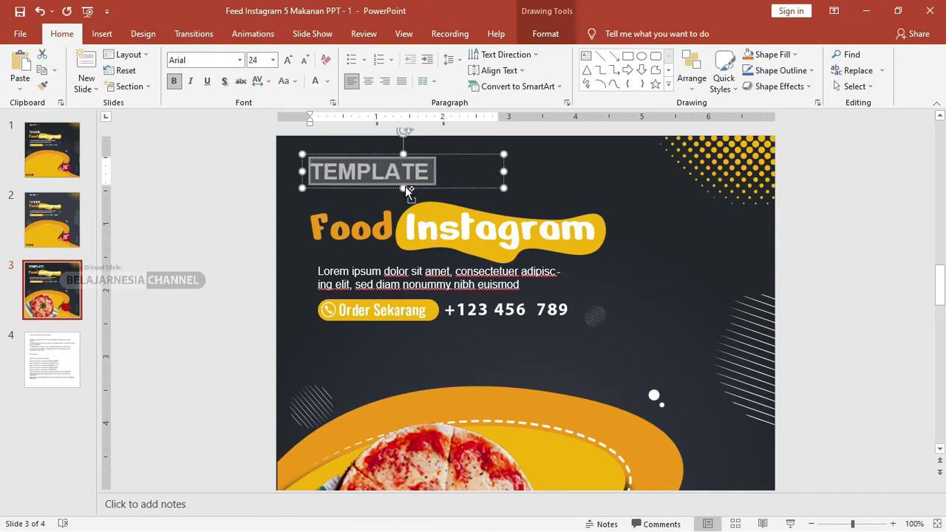
{"action": "left_click", "coordinate": [249, 192]}
{"action": "left_click", "coordinate": [388, 172]}
{"action": "mouse_move", "coordinate": [504, 170]}
{"action": "left_mouse_down"}
{"action": "mouse_move", "coordinate": [453, 170]}
{"action": "mouse_move", "coordinate": [657, 441]}
{"action": "left_mouse_up"}
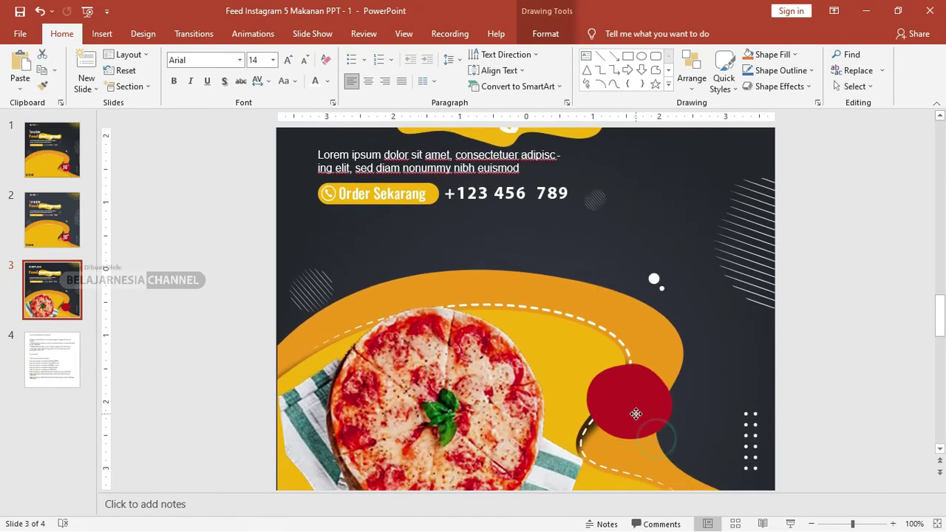
Ctrl-drag a copy of the TEMPLATE box onto the red circle, change it to 10, and narrow it.
{"action": "scroll", "coordinate": [487, 324], "scroll_direction": "down", "scroll_amount": 3, "text": "ctrl"}
{"action": "scroll", "coordinate": [486, 324], "scroll_direction": "up", "scroll_amount": 2}
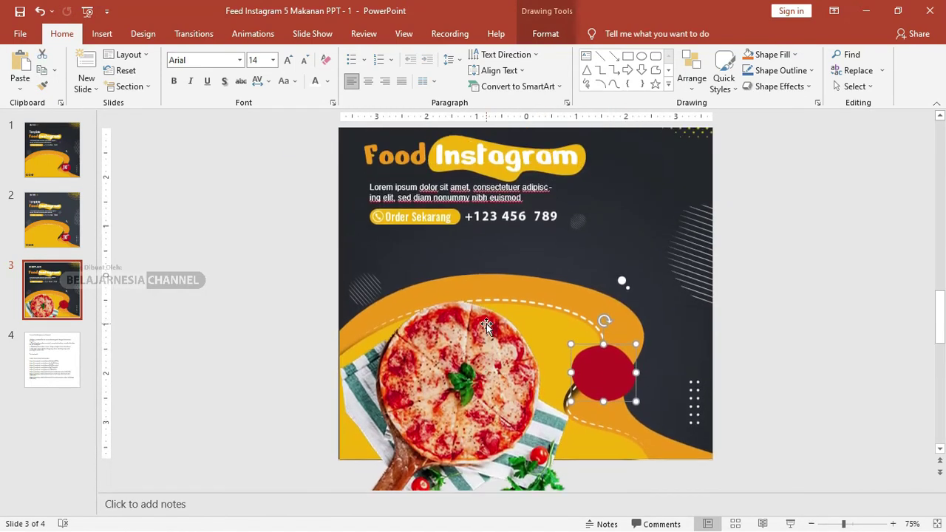
{"action": "scroll", "coordinate": [456, 270], "scroll_direction": "up", "scroll_amount": 2}
{"action": "left_click", "coordinate": [415, 150]}
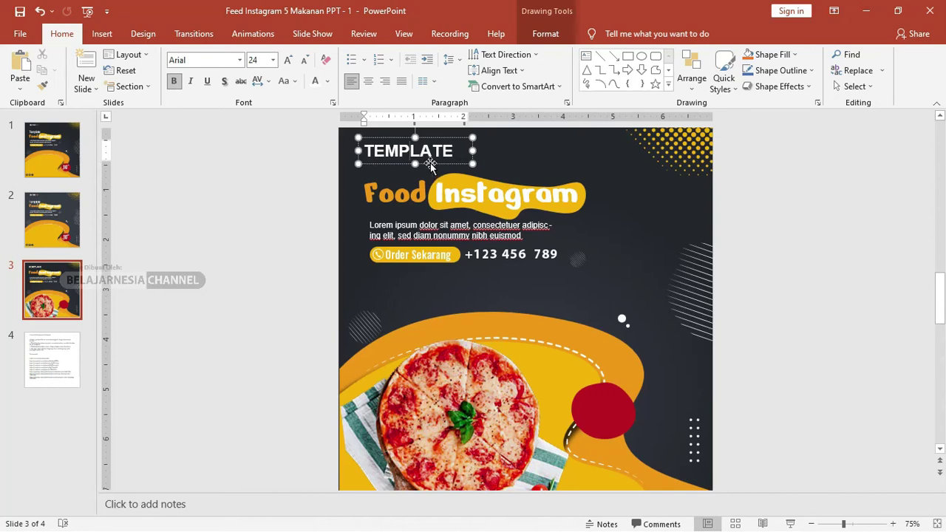
{"action": "left_click_drag", "start_coordinate": [430, 163], "coordinate": [646, 431]}
{"action": "left_click", "coordinate": [626, 413]}
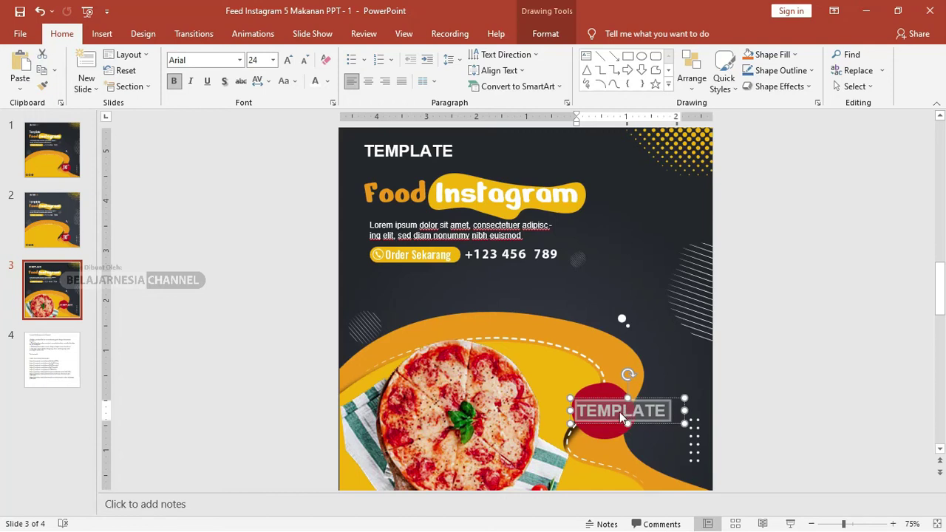
{"action": "type", "text": "10"}
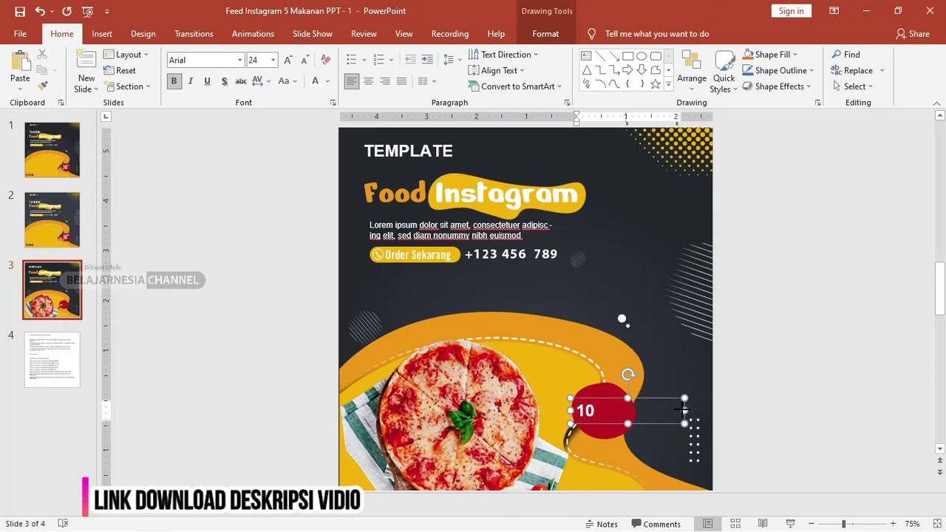
{"action": "left_click_drag", "start_coordinate": [684, 411], "coordinate": [604, 411]}
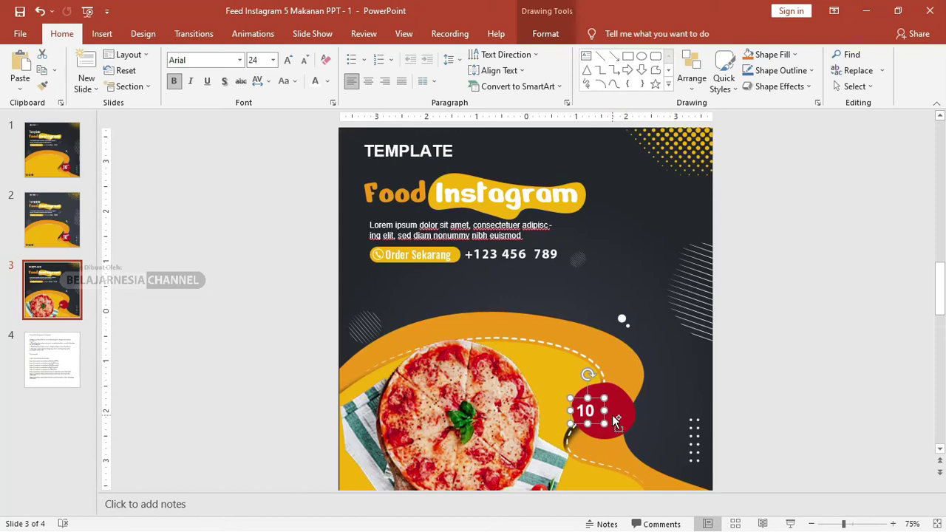
Enlarge the 10 on the red circle, widen its box to one line, and nudge it into place.
{"action": "scroll", "coordinate": [611, 413], "scroll_direction": "up", "scroll_amount": 5, "text": "ctrl"}
{"action": "left_click_drag", "start_coordinate": [661, 283], "coordinate": [702, 289]}
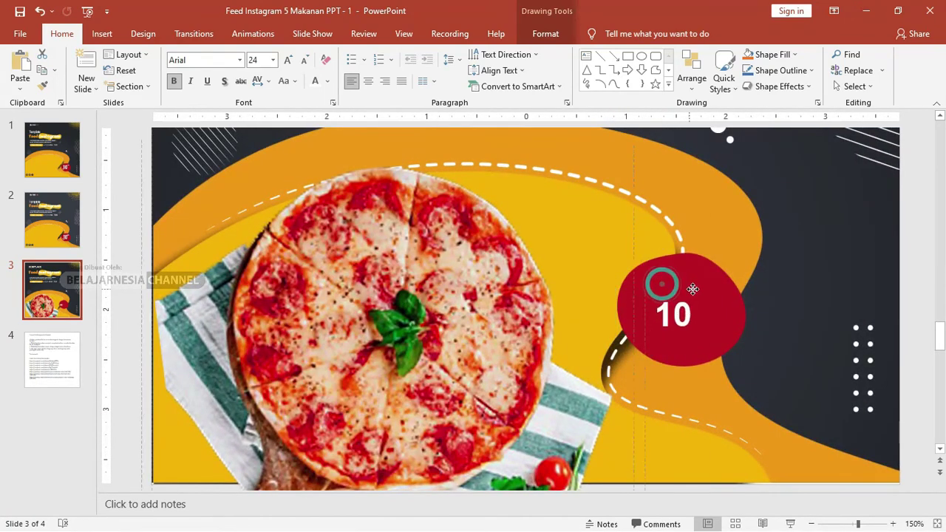
{"action": "left_click", "coordinate": [701, 316]}
{"action": "double_click", "coordinate": [700, 316]}
{"action": "key", "text": "ctrl+shift+period"}
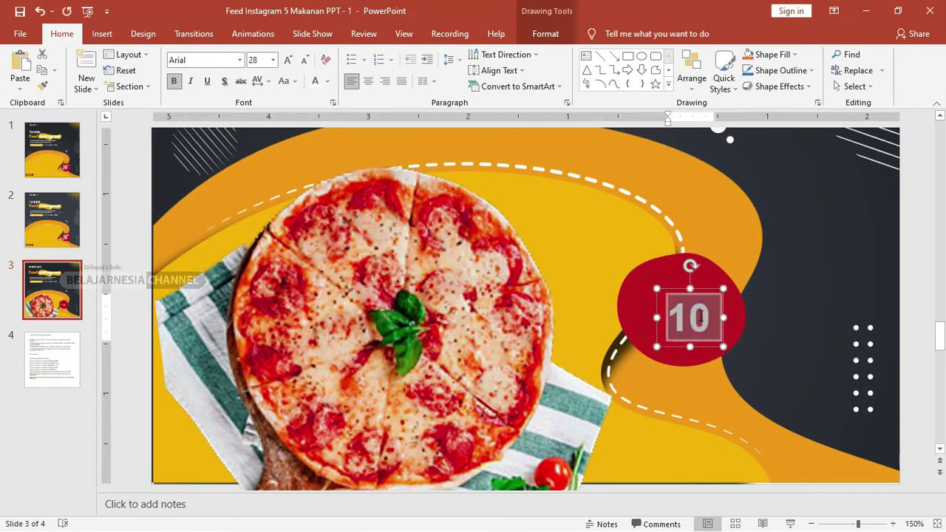
{"action": "key", "text": "ctrl+shift+period"}
{"action": "key", "text": "ctrl+shift+period"}
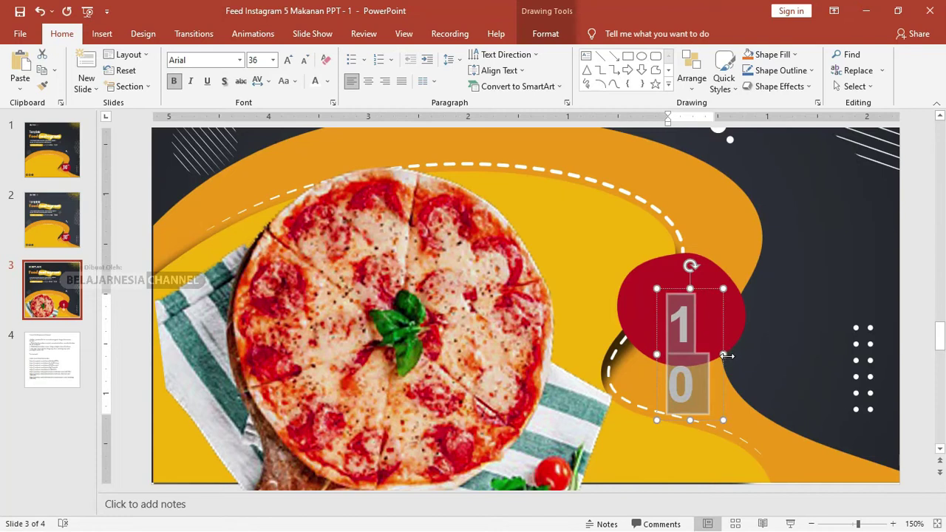
{"action": "left_click_drag", "start_coordinate": [726, 355], "coordinate": [734, 355]}
{"action": "mouse_move", "coordinate": [704, 291]}
{"action": "left_mouse_down"}
{"action": "mouse_move", "coordinate": [687, 272]}
{"action": "mouse_move", "coordinate": [728, 242]}
{"action": "left_mouse_up"}
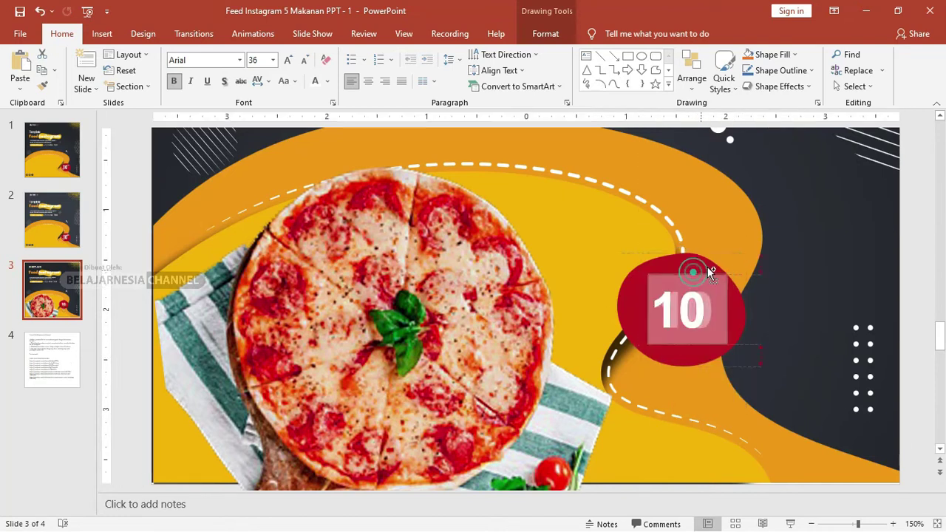
Turn a copied 10 box into a small 18 pt K raised at the 10's top-right.
{"action": "double_click", "coordinate": [723, 260]}
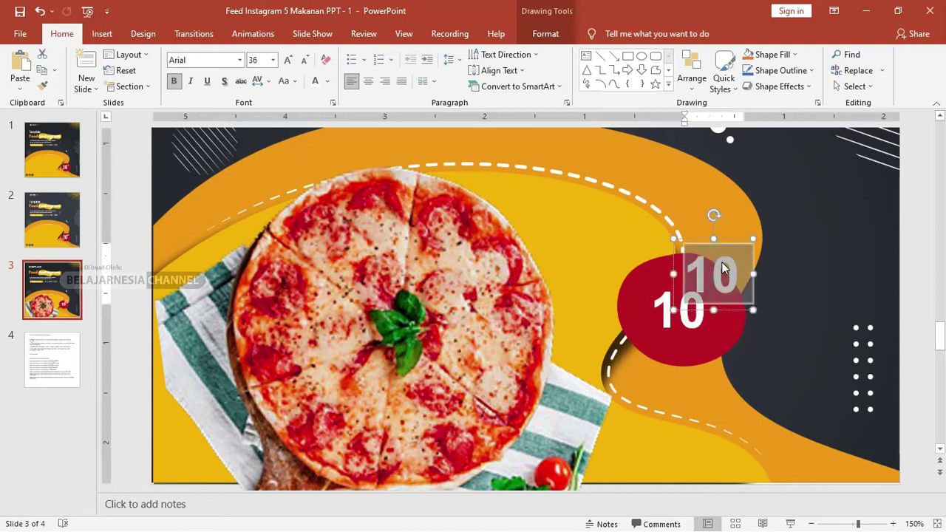
{"action": "type", "text": "k"}
{"action": "key", "text": "shift+Left"}
{"action": "key", "text": "ctrl+shift+less"}
{"action": "key", "text": "ctrl+shift+less"}
{"action": "key", "text": "ctrl+shift+less"}
{"action": "key", "text": "ctrl+shift+less"}
{"action": "key", "text": "ctrl+shift+less"}
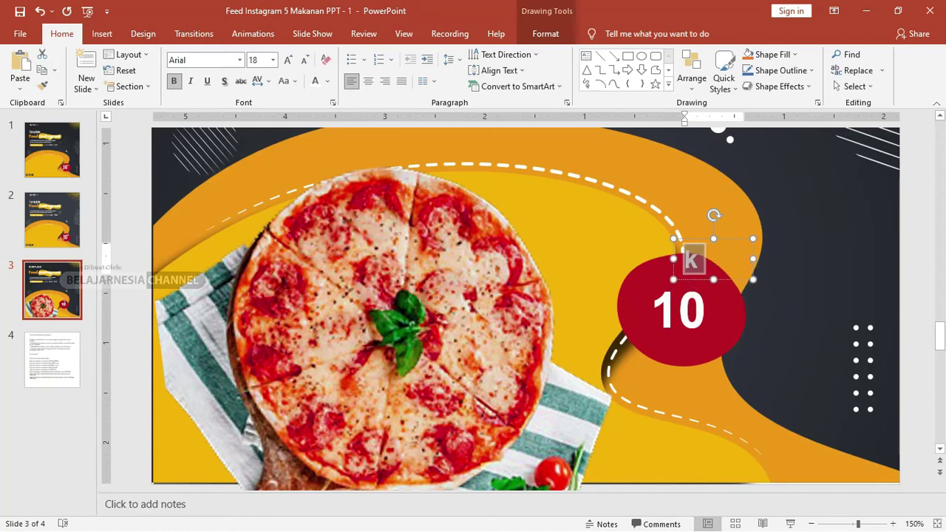
{"action": "key", "text": "Right"}
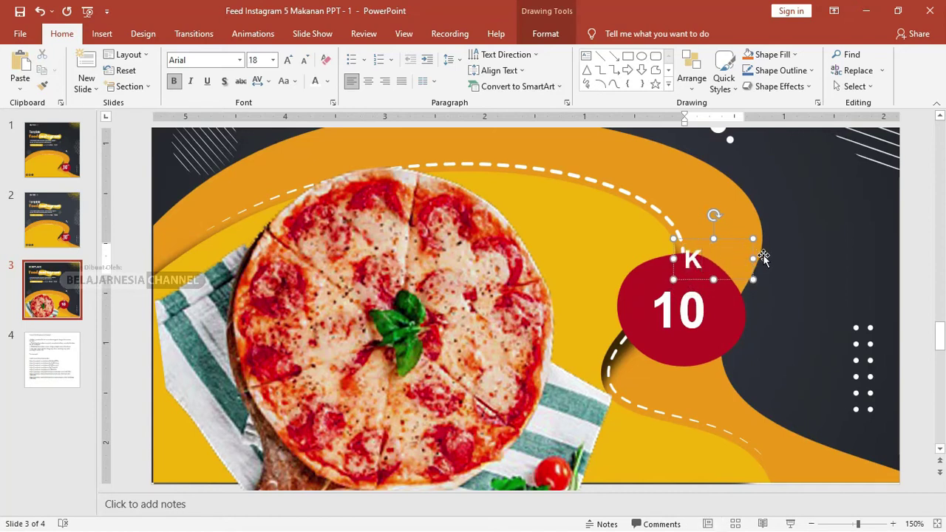
{"action": "mouse_move", "coordinate": [698, 238]}
{"action": "left_mouse_down"}
{"action": "mouse_move", "coordinate": [719, 264]}
{"action": "mouse_move", "coordinate": [660, 303]}
{"action": "mouse_move", "coordinate": [651, 334]}
{"action": "left_mouse_up"}
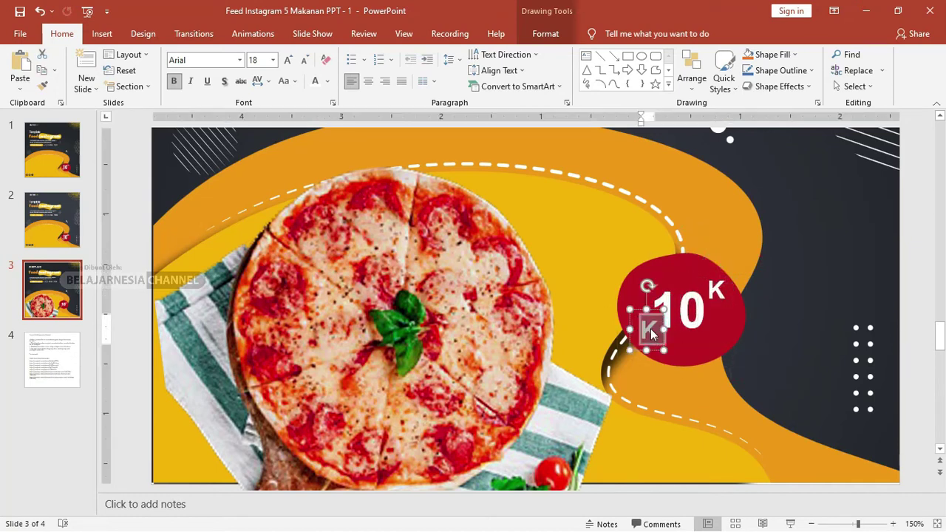
Add a 16 pt RP on one line before the 10, completing the RP 10K badge.
{"action": "type", "text": "RP"}
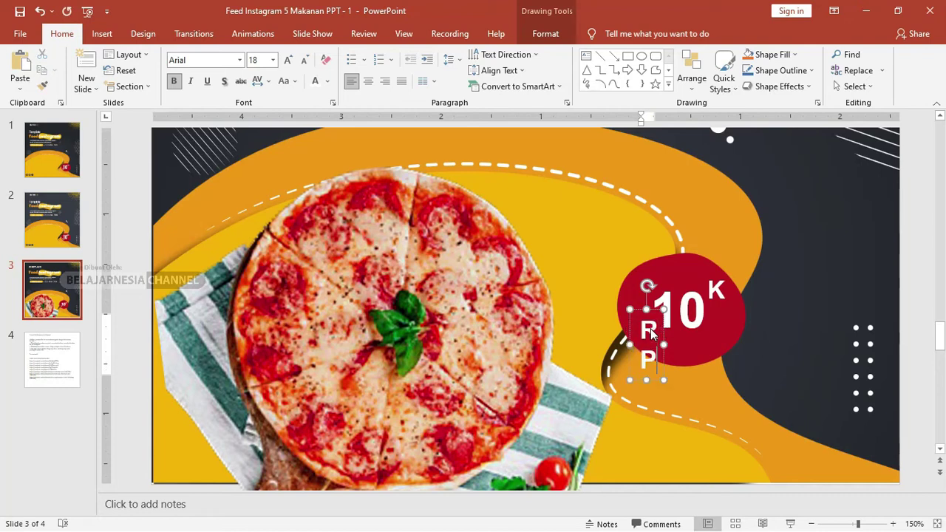
{"action": "key", "text": "ctrl+a"}
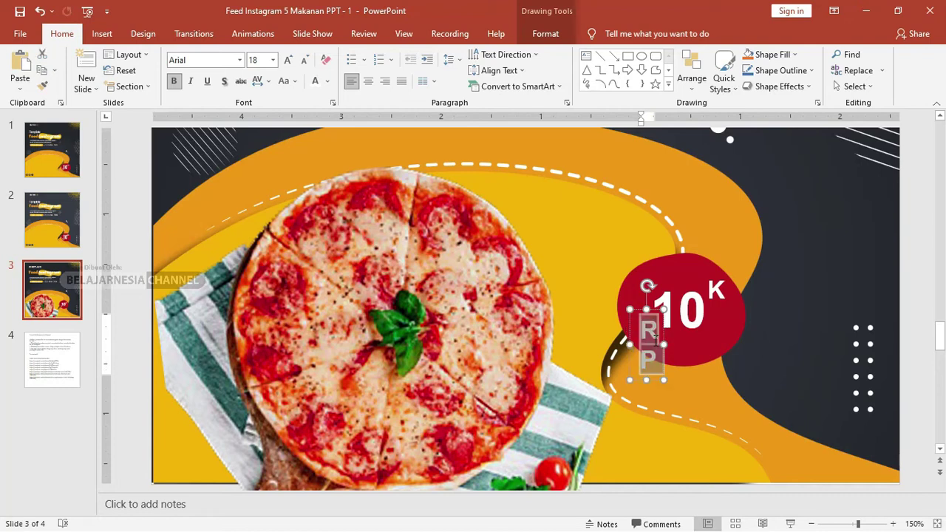
{"action": "key", "text": "ctrl+shift+comma"}
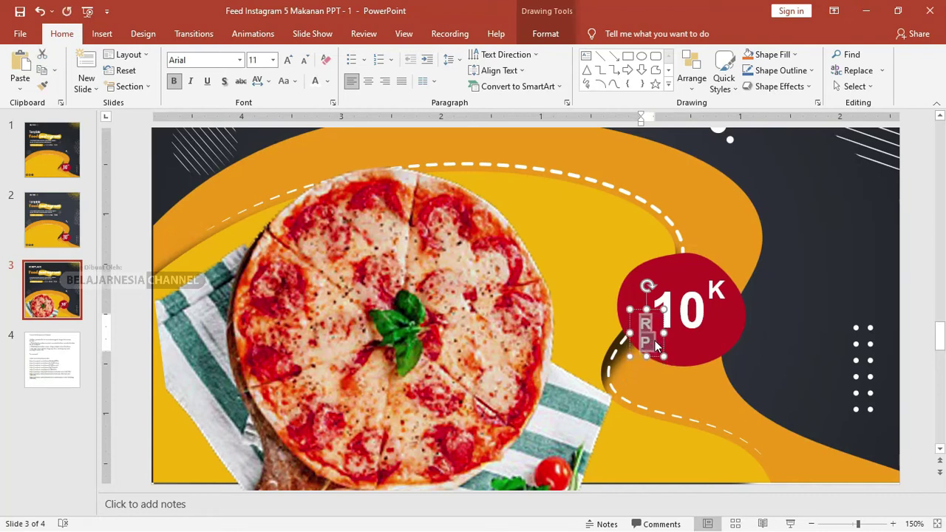
{"action": "mouse_move", "coordinate": [668, 333]}
{"action": "left_mouse_down"}
{"action": "mouse_move", "coordinate": [680, 332]}
{"action": "mouse_move", "coordinate": [662, 316]}
{"action": "left_mouse_up"}
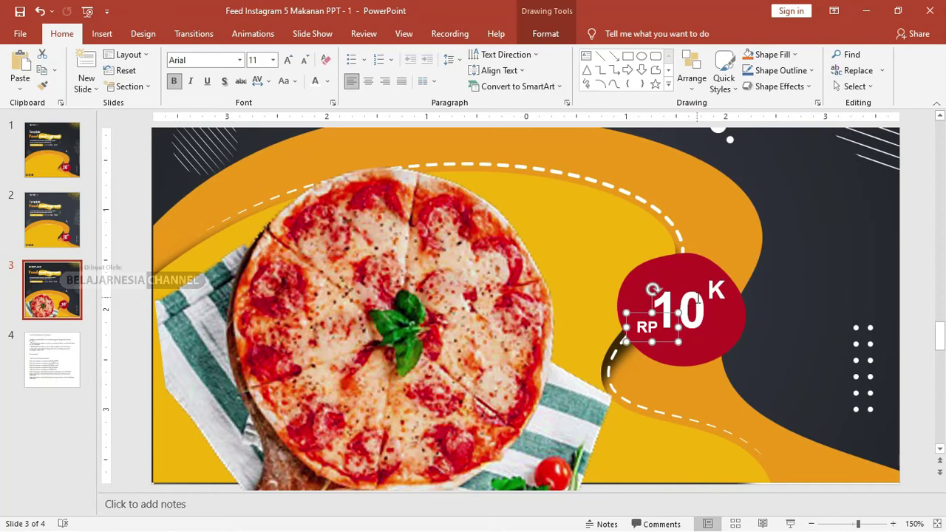
{"action": "left_click", "coordinate": [739, 319]}
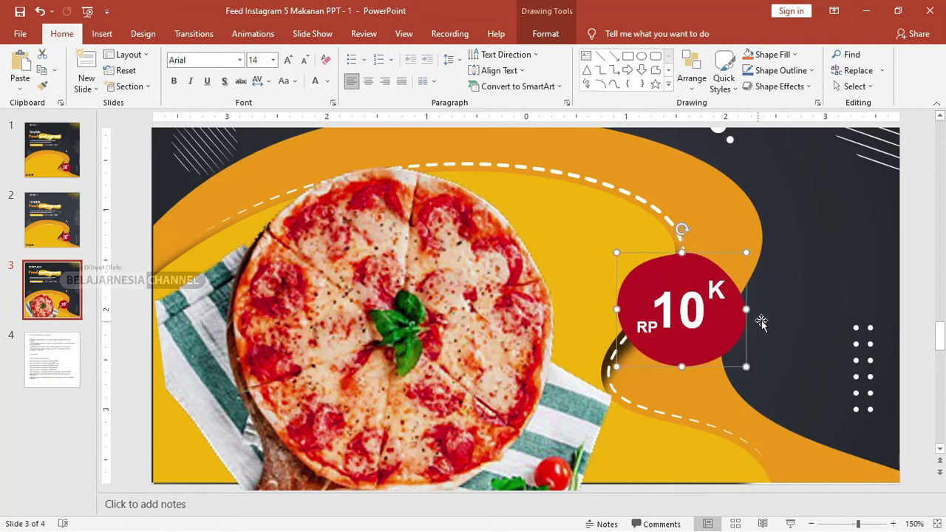
Select the yellow pill shape behind the Order Sekarang text on slide 3.
{"action": "scroll", "coordinate": [561, 294], "scroll_direction": "down", "scroll_amount": 5}
{"action": "scroll", "coordinate": [561, 294], "scroll_direction": "down", "scroll_amount": 3}
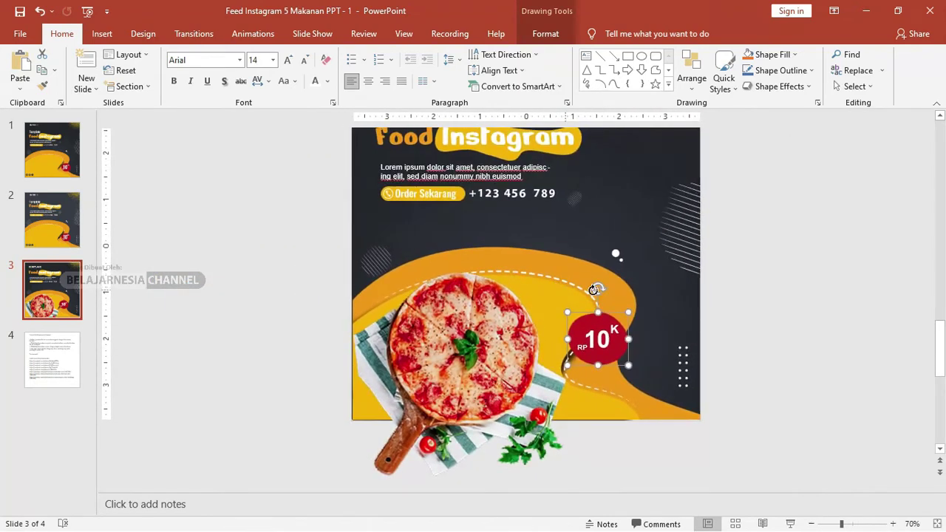
{"action": "left_click", "coordinate": [766, 296]}
{"action": "left_click", "coordinate": [437, 196]}
{"action": "left_click", "coordinate": [465, 198]}
{"action": "scroll", "coordinate": [370, 191], "scroll_direction": "up", "scroll_amount": 1}
{"action": "left_click", "coordinate": [415, 251]}
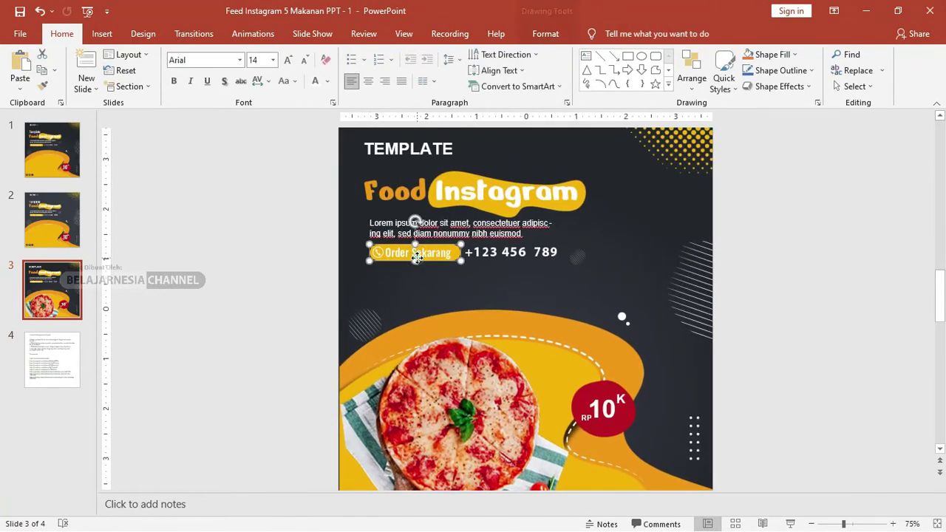
{"action": "scroll", "coordinate": [397, 297], "scroll_direction": "up", "scroll_amount": 4}
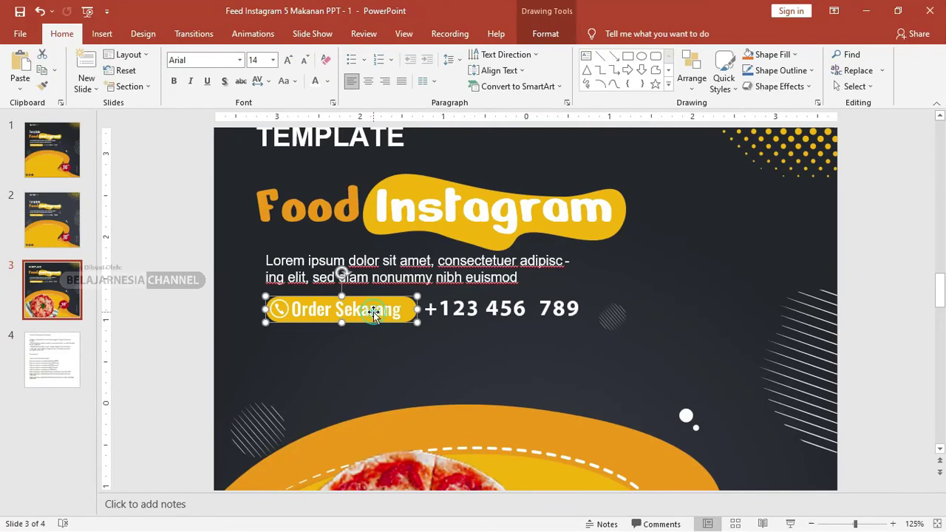
{"action": "left_click", "coordinate": [365, 311]}
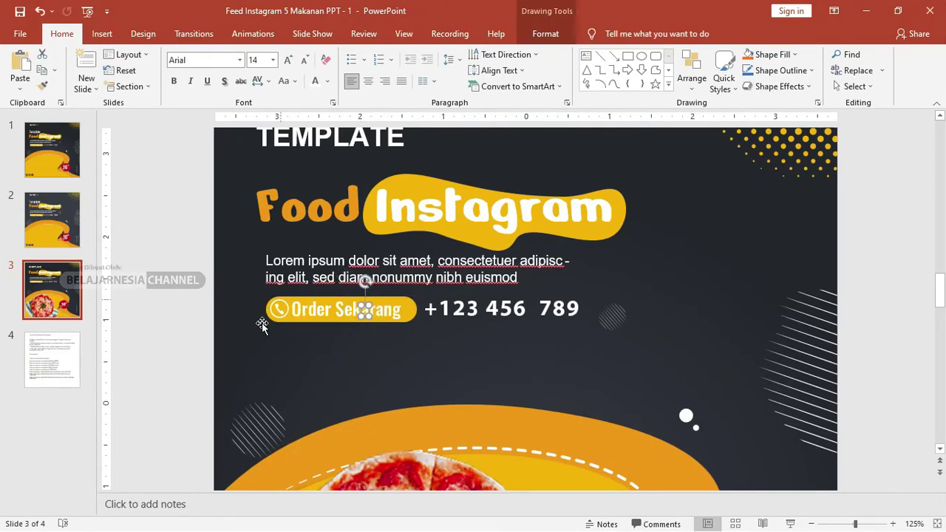
Undo an accidental move of the yellow pill and show the Drawing Tools Format tab.
{"action": "left_click_drag", "start_coordinate": [413, 312], "coordinate": [433, 354]}
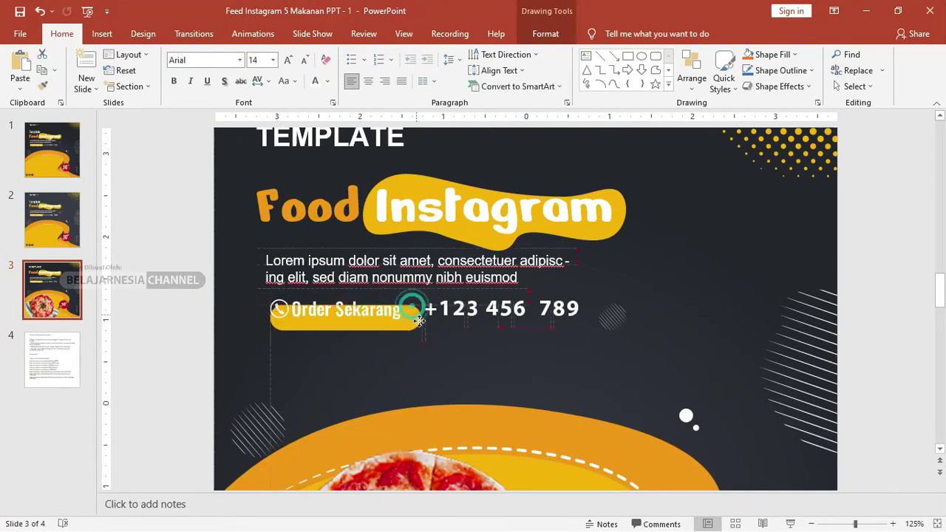
{"action": "key", "text": "ctrl+z"}
{"action": "scroll", "coordinate": [293, 280], "scroll_direction": "down", "scroll_amount": 3}
{"action": "scroll", "coordinate": [292, 279], "scroll_direction": "down", "scroll_amount": 2}
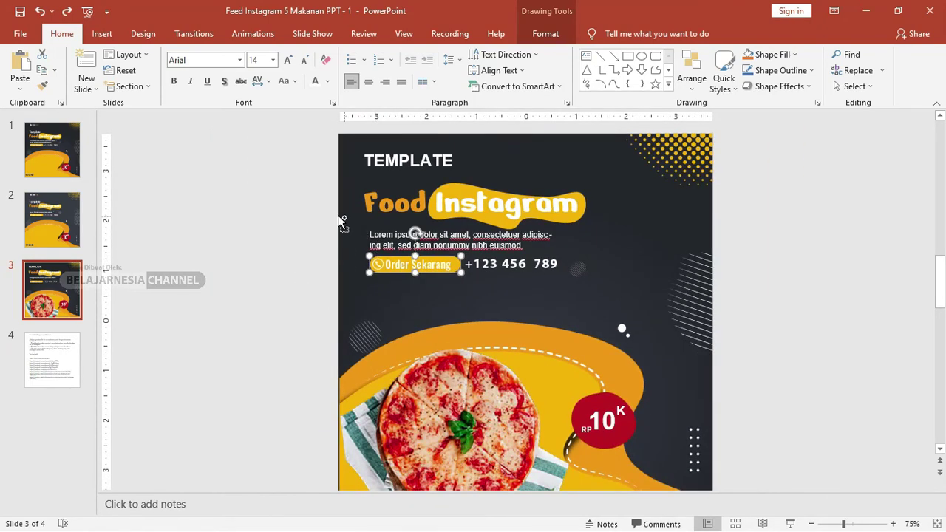
{"action": "scroll", "coordinate": [385, 245], "scroll_direction": "up", "scroll_amount": 3}
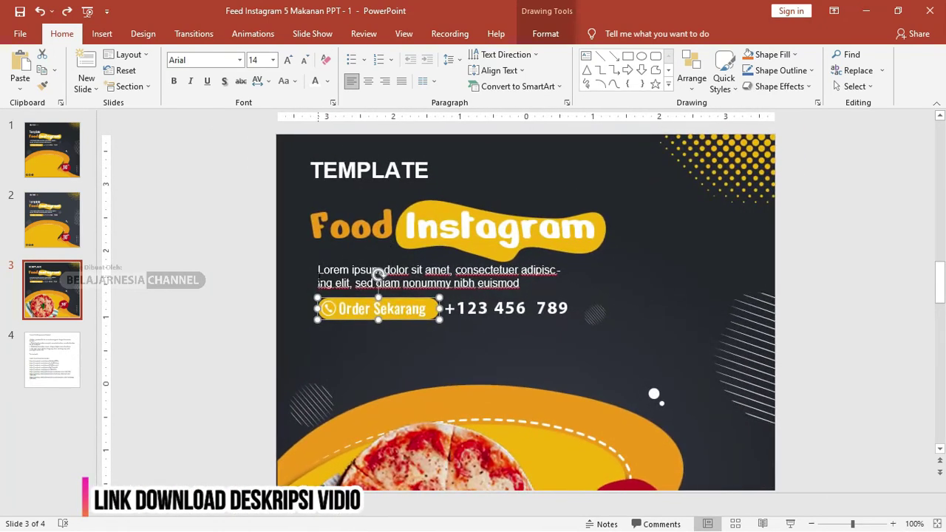
{"action": "scroll", "coordinate": [341, 273], "scroll_direction": "up", "scroll_amount": 3}
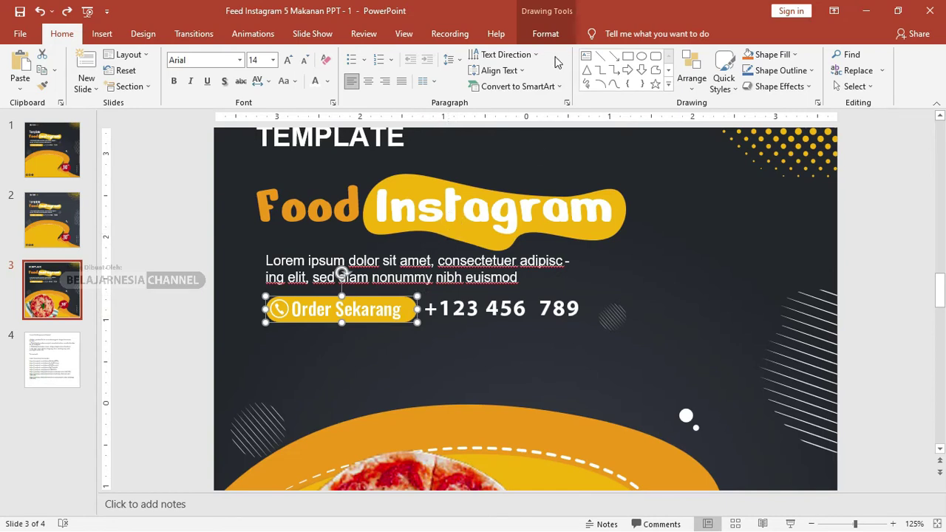
{"action": "left_click", "coordinate": [546, 34]}
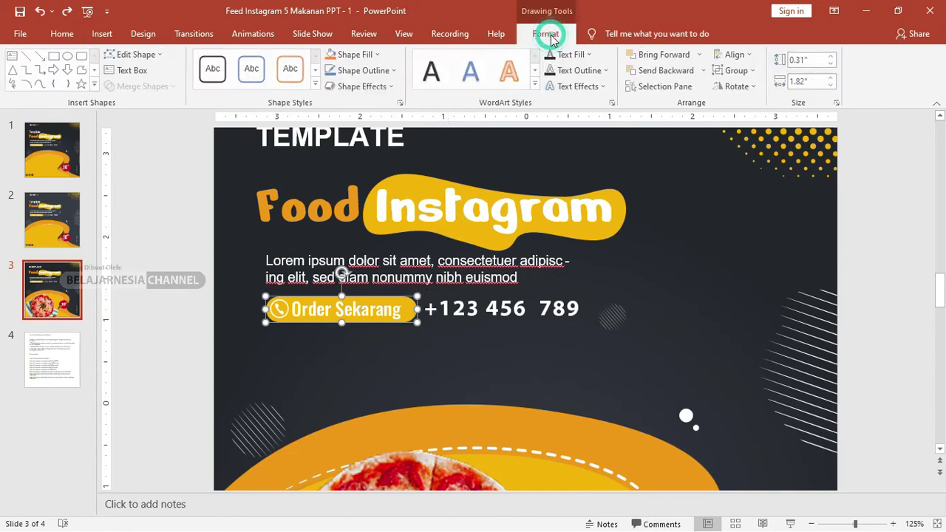
Open the Order Sekarang button's gradient fill settings via Shape Fill > Gradient > More Gradients.
{"action": "left_click", "coordinate": [375, 56]}
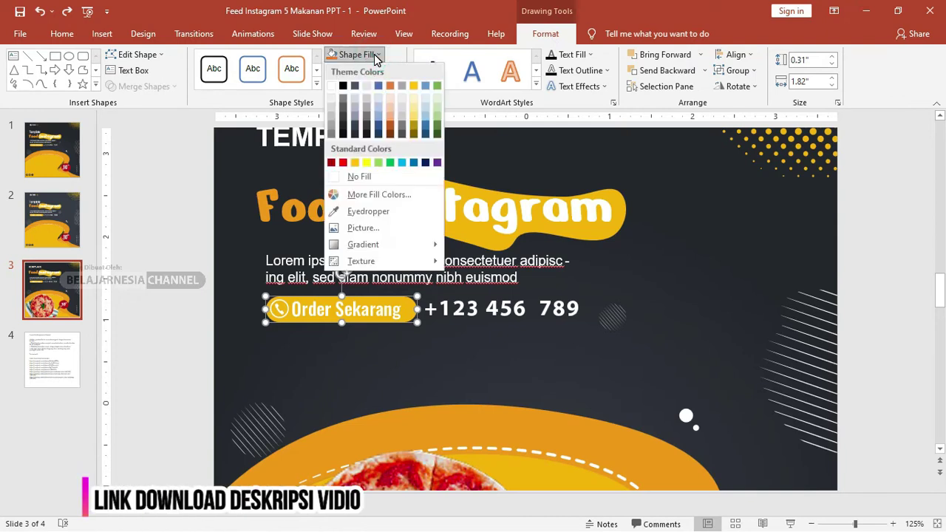
{"action": "mouse_move", "coordinate": [399, 246]}
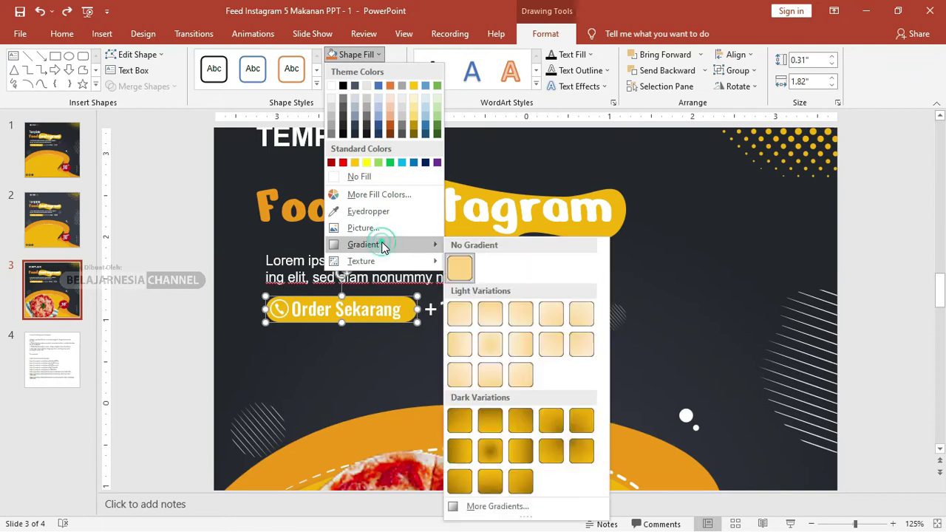
{"action": "left_click", "coordinate": [544, 517]}
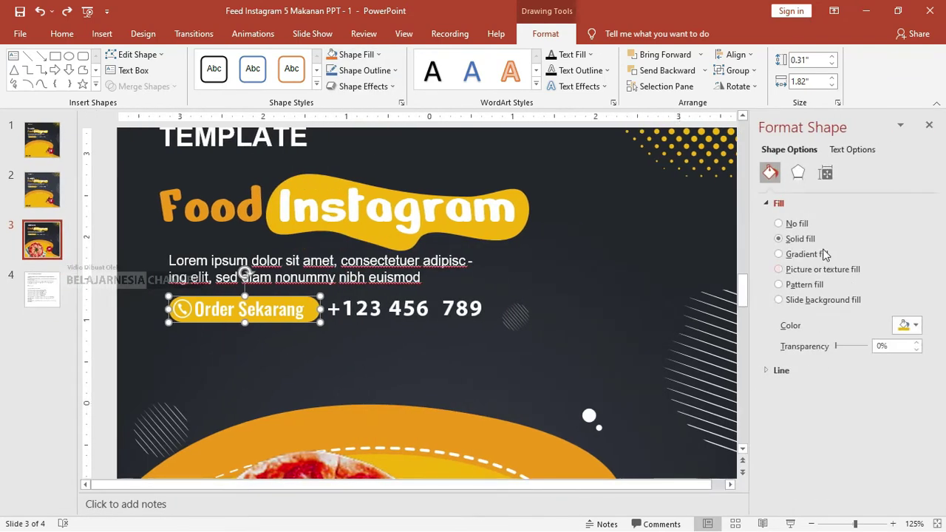
Switch the Order Sekarang button to a gradient fill with only two stops.
{"action": "left_click", "coordinate": [780, 257]}
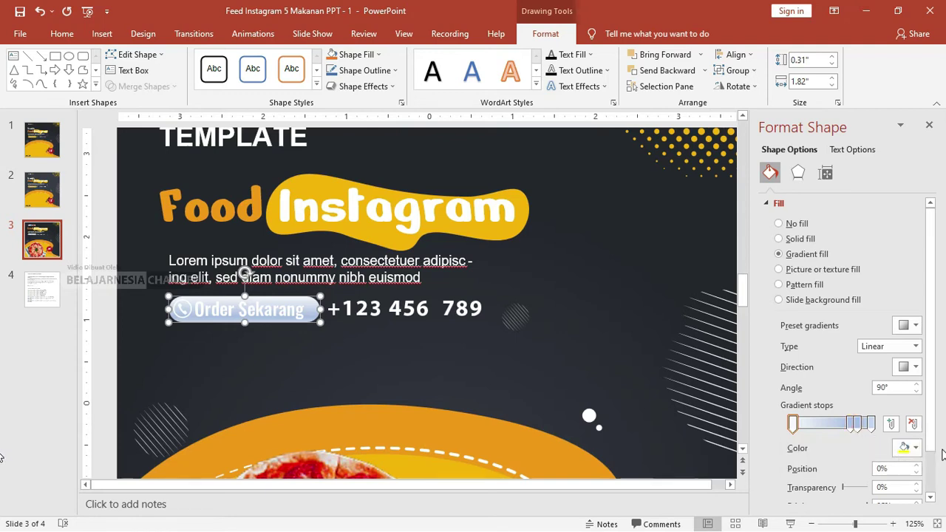
{"action": "left_click", "coordinate": [914, 424]}
{"action": "left_click_drag", "start_coordinate": [853, 424], "coordinate": [791, 425]}
{"action": "left_click", "coordinate": [857, 425]}
{"action": "left_click", "coordinate": [913, 424]}
{"action": "scroll", "coordinate": [938, 451], "scroll_direction": "down", "scroll_amount": 1}
Set the first gradient stop to the orange sampled from the Food title.
{"action": "left_click", "coordinate": [915, 415]}
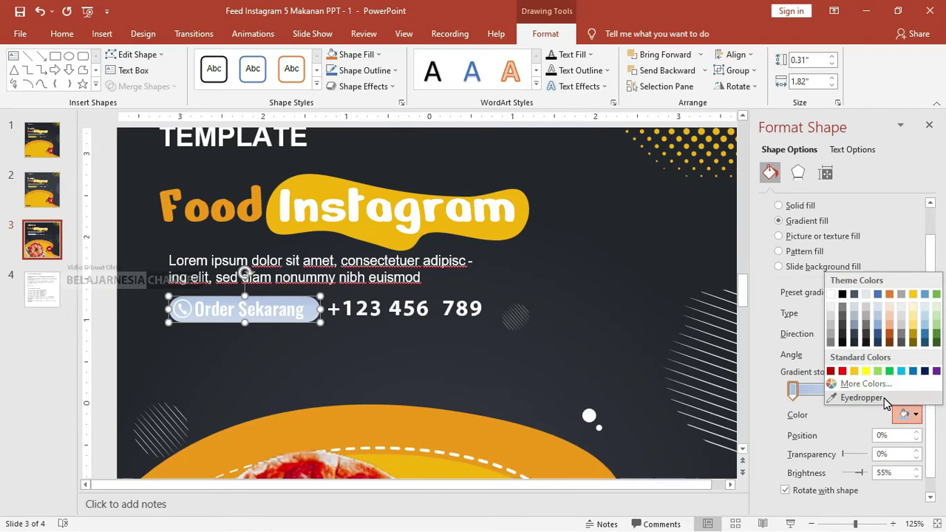
{"action": "left_click", "coordinate": [887, 399]}
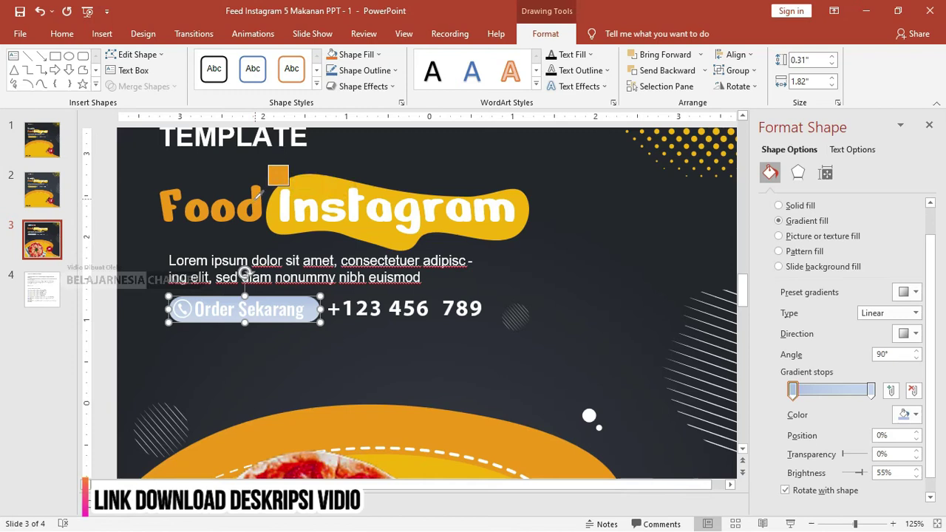
{"action": "mouse_move", "coordinate": [260, 195]}
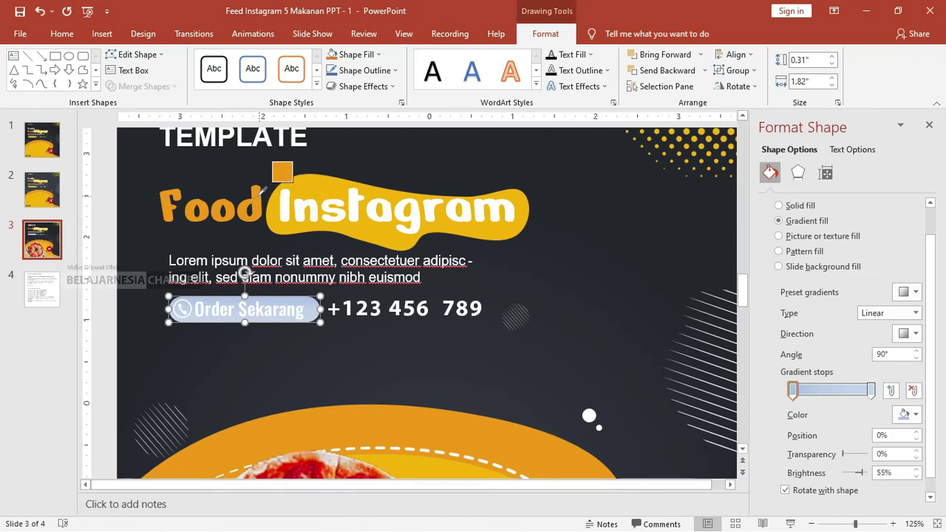
{"action": "left_click", "coordinate": [256, 196]}
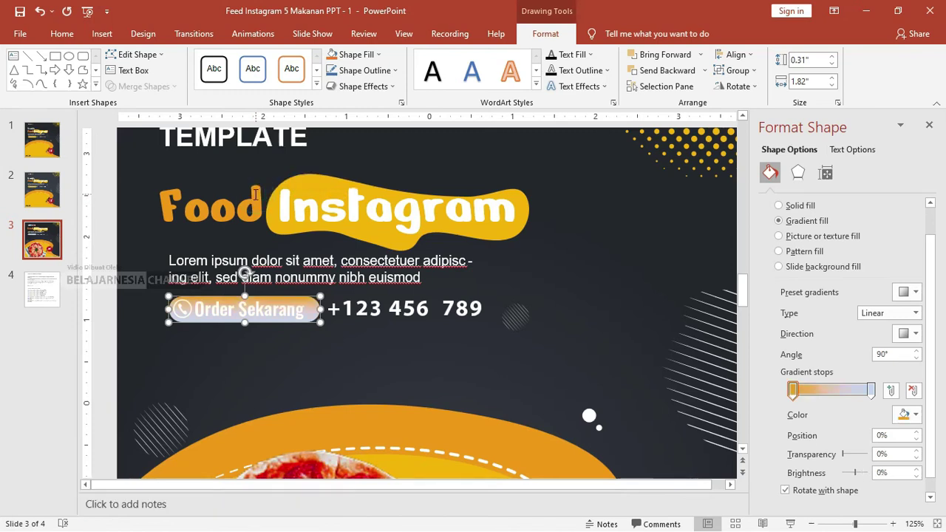
Set the right stop to the slide's yellow and apply Linear Up (270°) direction.
{"action": "left_click", "coordinate": [871, 390]}
{"action": "left_click", "coordinate": [912, 415]}
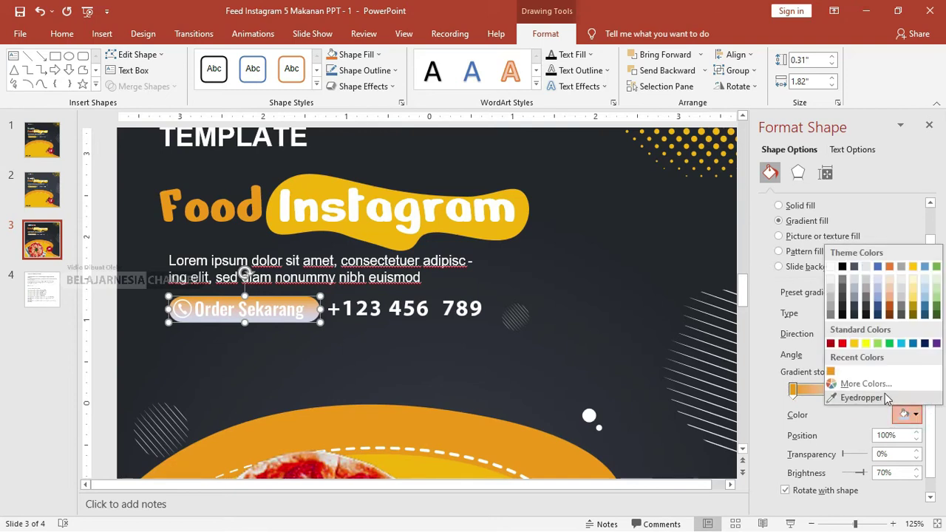
{"action": "left_click", "coordinate": [854, 400]}
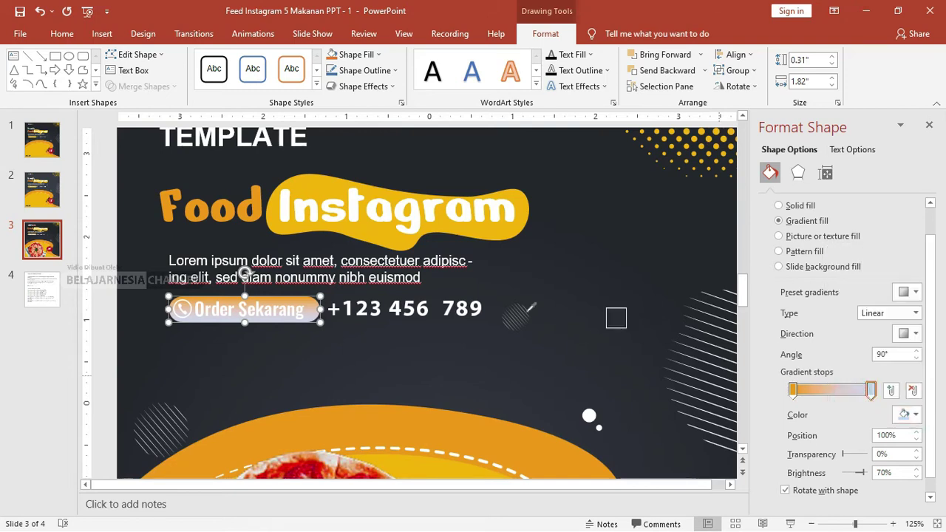
{"action": "left_click", "coordinate": [484, 229]}
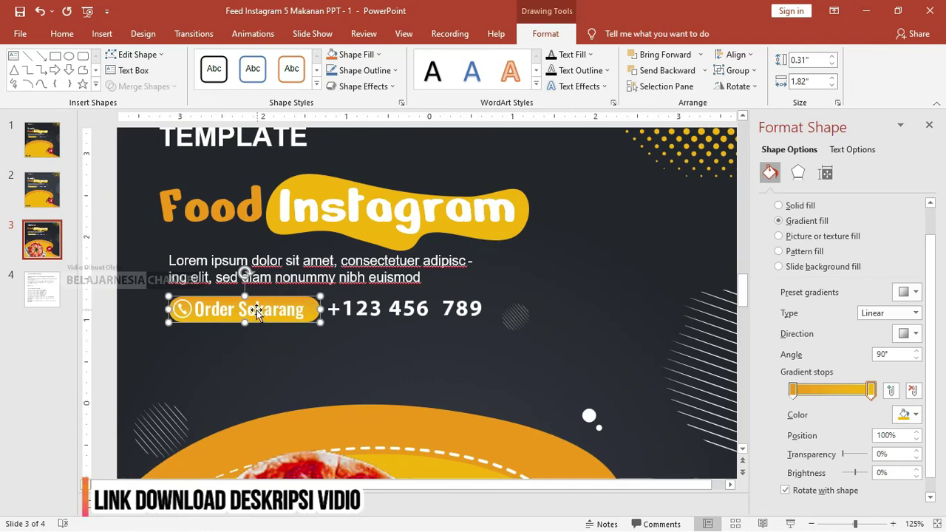
{"action": "left_click", "coordinate": [908, 333]}
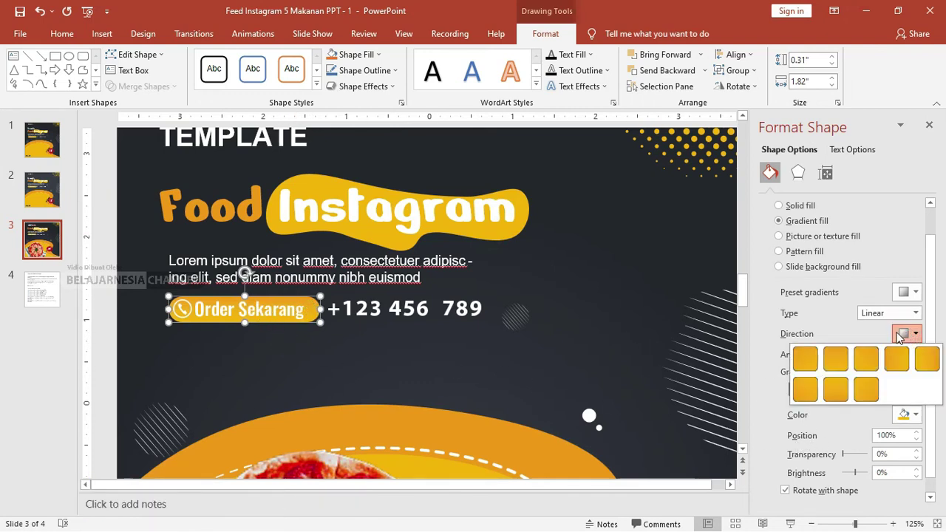
{"action": "left_click", "coordinate": [839, 394]}
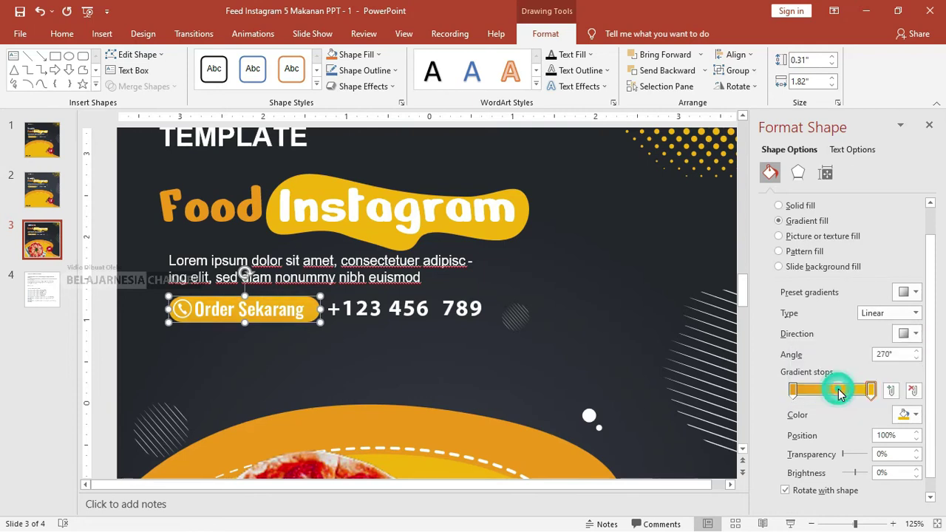
{"action": "left_click", "coordinate": [128, 305]}
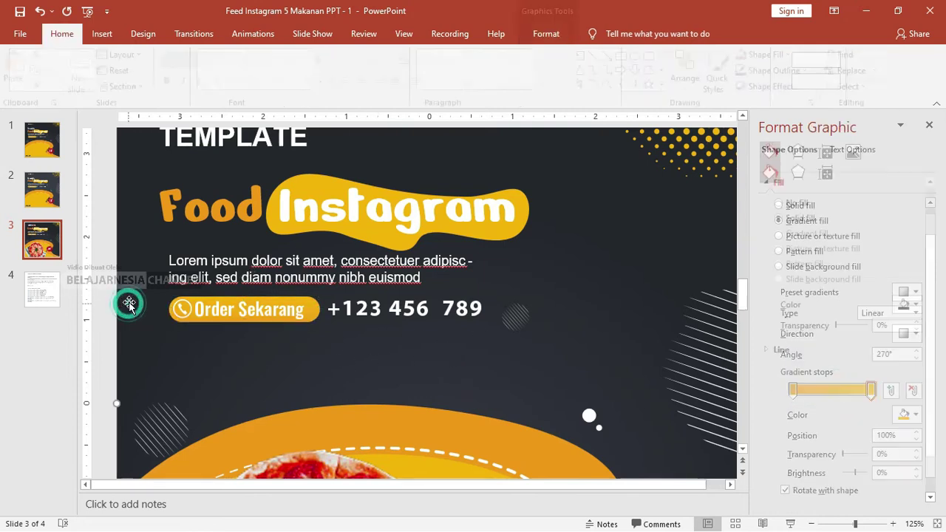
{"action": "scroll", "coordinate": [309, 337], "scroll_direction": "down", "scroll_amount": 2}
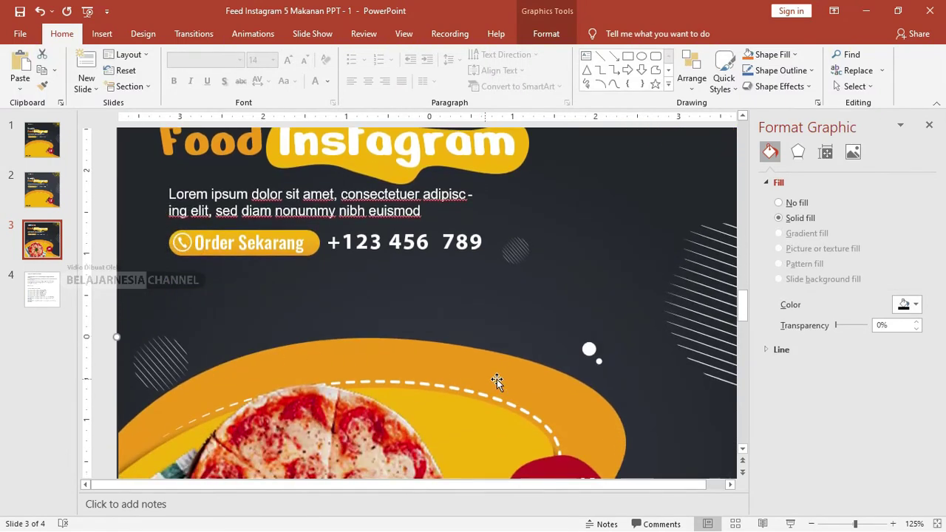
{"action": "scroll", "coordinate": [497, 379], "scroll_direction": "down", "scroll_amount": 2}
{"action": "scroll", "coordinate": [503, 377], "scroll_direction": "down", "scroll_amount": 1}
{"action": "scroll", "coordinate": [508, 383], "scroll_direction": "down", "scroll_amount": 1}
{"action": "scroll", "coordinate": [510, 382], "scroll_direction": "down", "scroll_amount": 1}
{"action": "scroll", "coordinate": [510, 383], "scroll_direction": "down", "scroll_amount": 1}
{"action": "scroll", "coordinate": [510, 383], "scroll_direction": "up", "scroll_amount": 1}
{"action": "scroll", "coordinate": [510, 384], "scroll_direction": "up", "scroll_amount": 3}
{"action": "scroll", "coordinate": [510, 383], "scroll_direction": "up", "scroll_amount": 3}
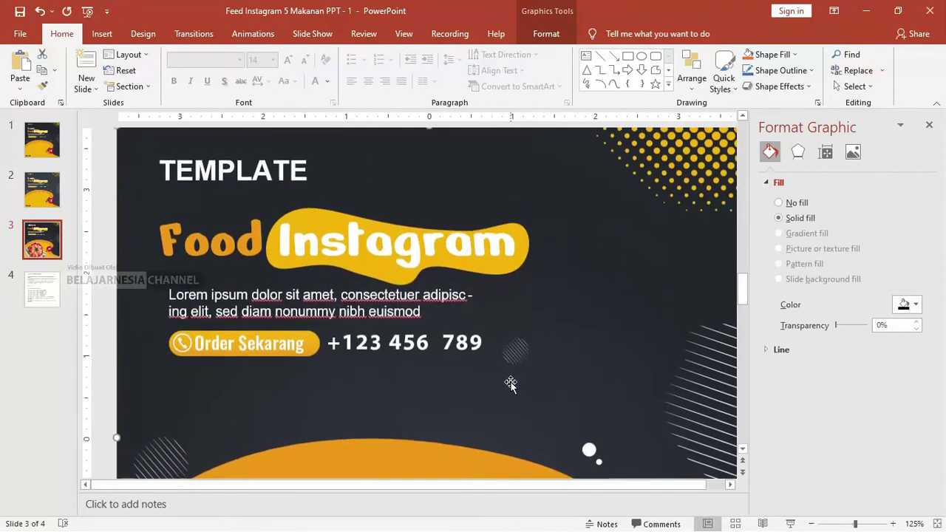
{"action": "scroll", "coordinate": [488, 377], "scroll_direction": "down", "scroll_amount": 5}
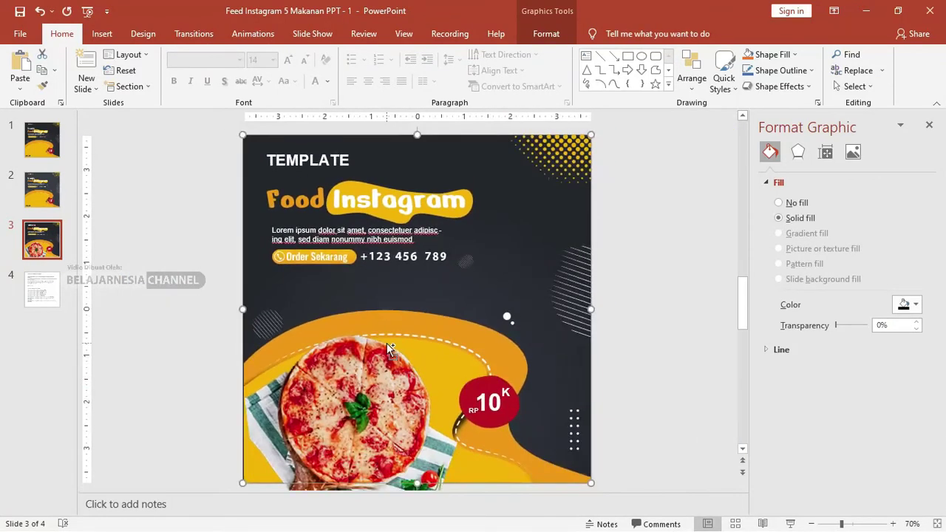
{"action": "scroll", "coordinate": [387, 343], "scroll_direction": "down", "scroll_amount": 1}
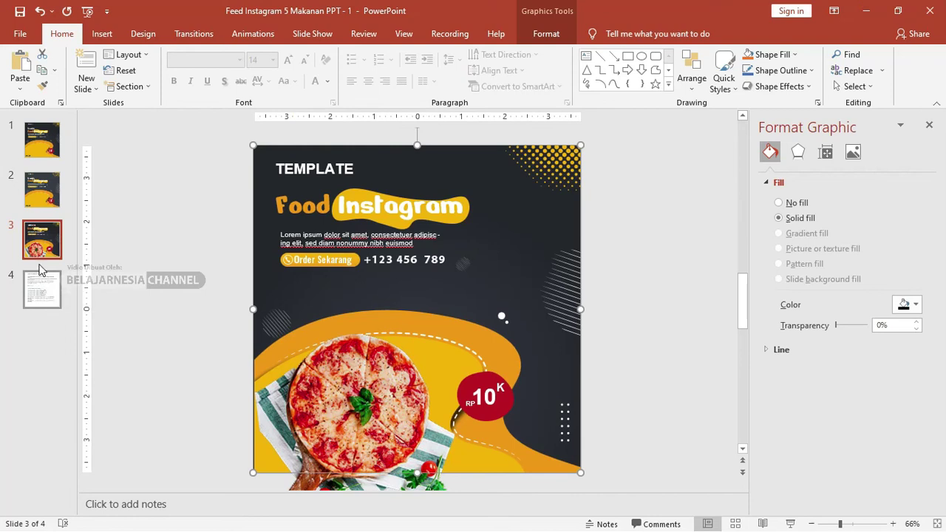
On slide 2, check the background rectangle's fill options, leaving it unchanged.
{"action": "left_click", "coordinate": [52, 198]}
{"action": "left_click", "coordinate": [521, 271]}
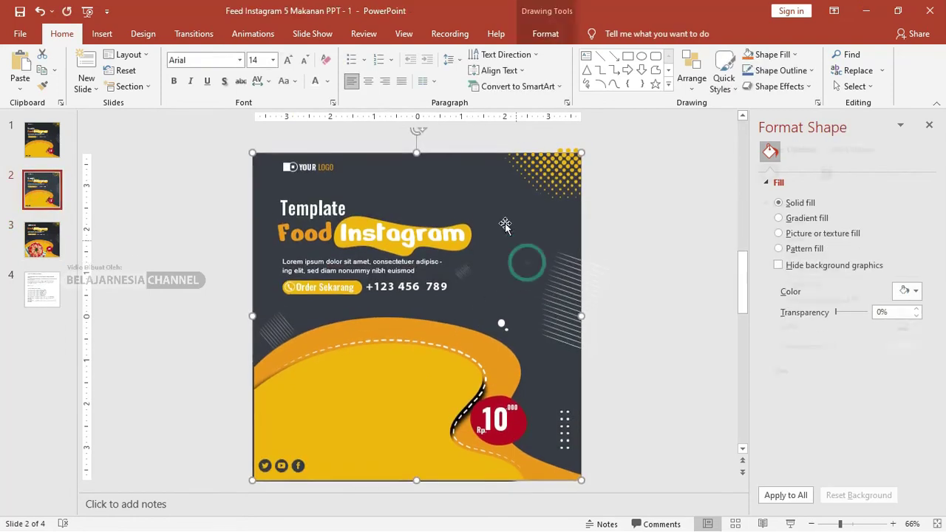
{"action": "left_click_drag", "start_coordinate": [507, 223], "coordinate": [527, 229]}
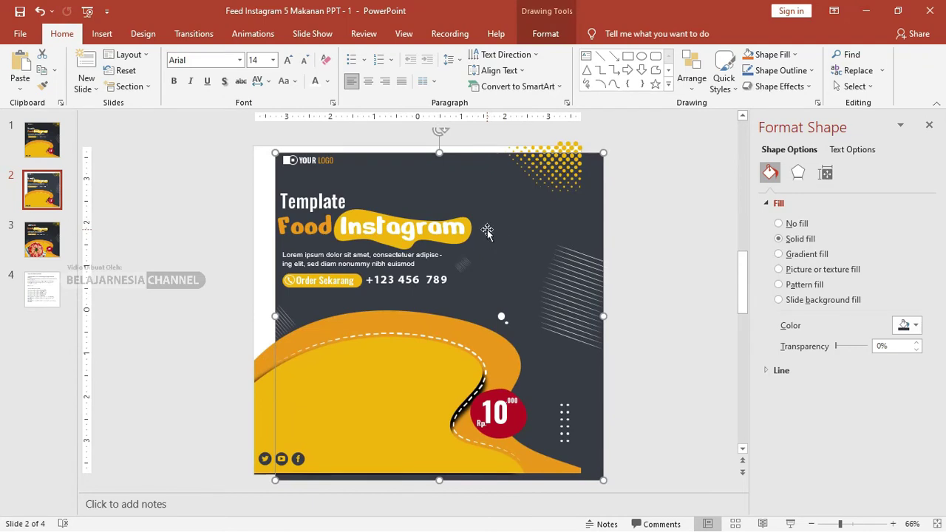
{"action": "key", "text": "ctrl+z"}
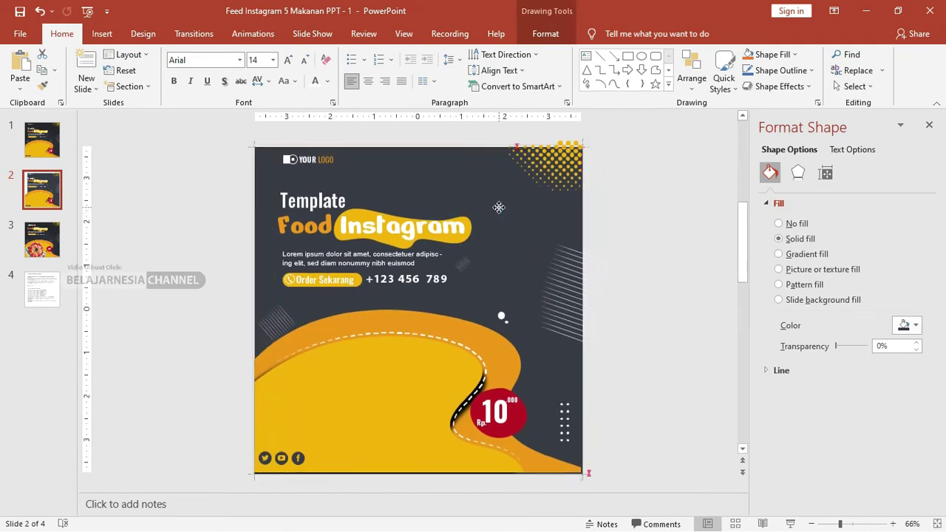
{"action": "left_click", "coordinate": [548, 38]}
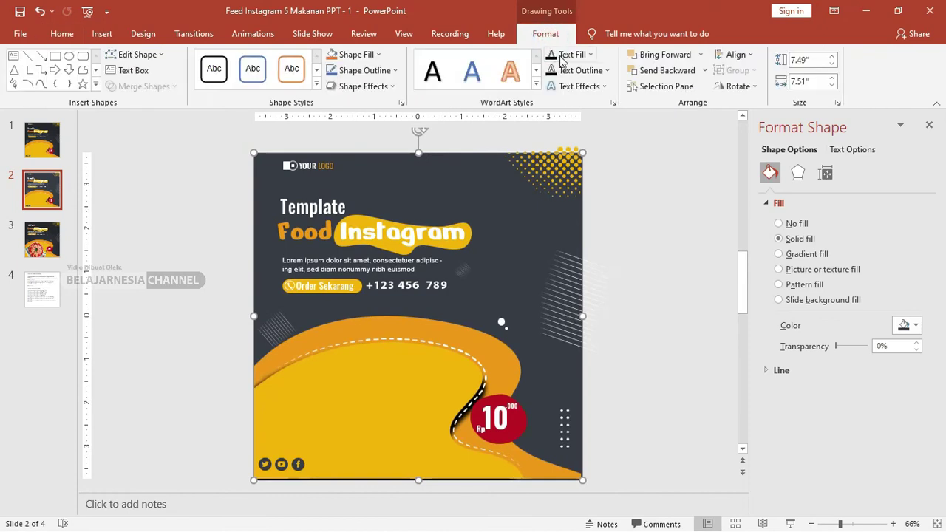
{"action": "left_click", "coordinate": [358, 56]}
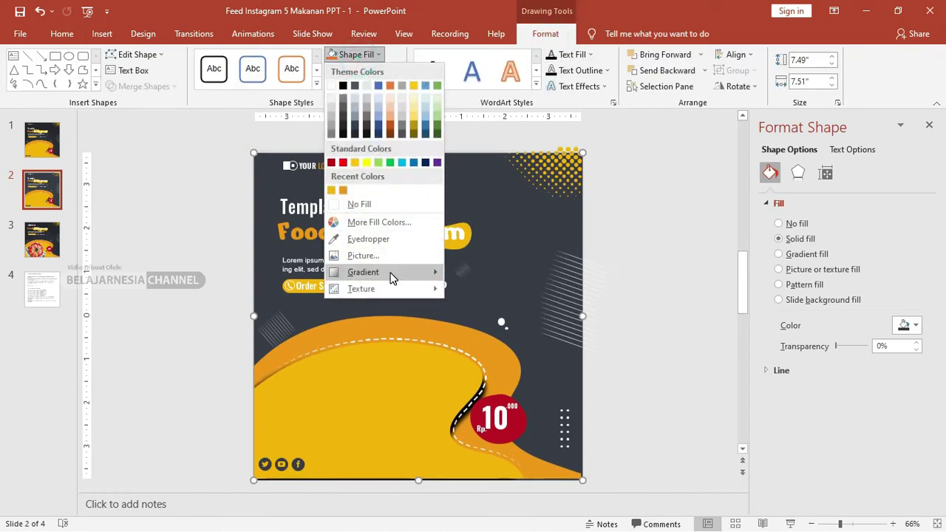
{"action": "mouse_move", "coordinate": [392, 277]}
{"action": "left_click", "coordinate": [667, 224]}
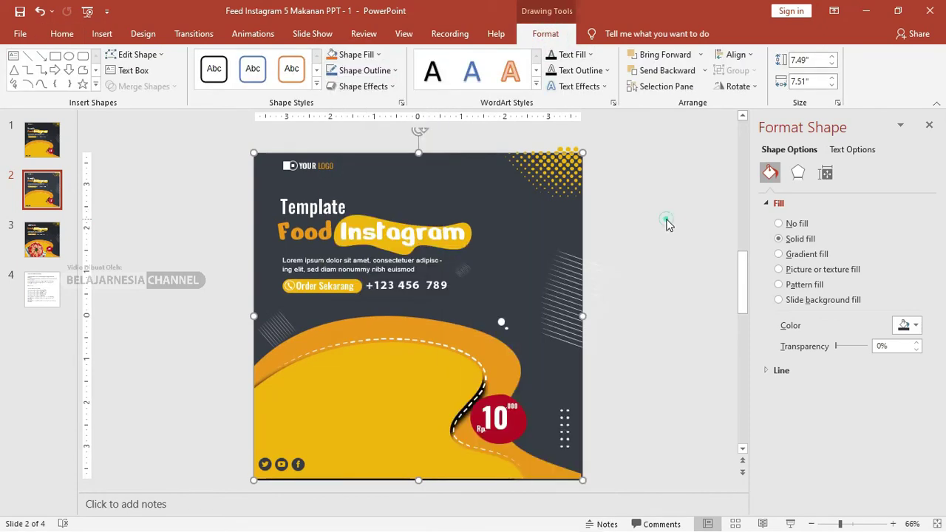
Nudge the lower yellow wave slightly left and enter Edit Points mode on it.
{"action": "left_click", "coordinate": [377, 399]}
{"action": "left_click_drag", "start_coordinate": [377, 399], "coordinate": [368, 390]}
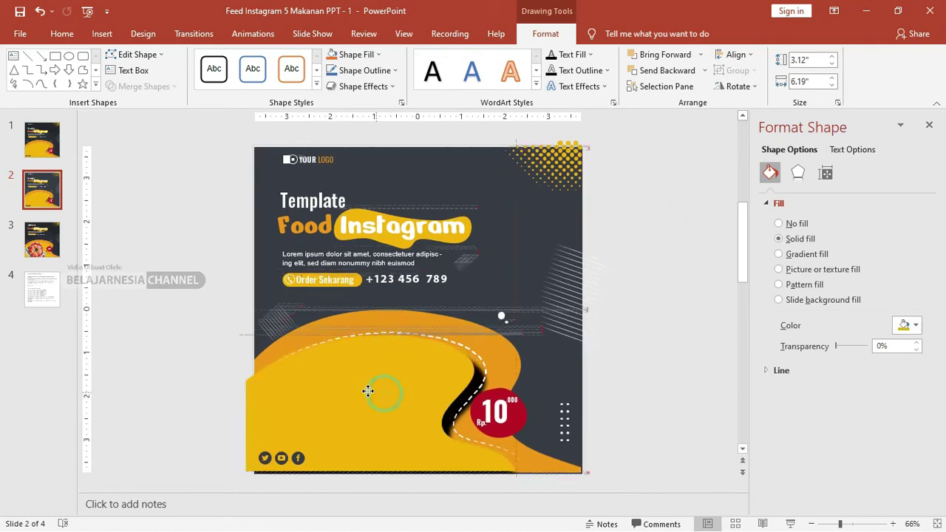
{"action": "right_click", "coordinate": [368, 390]}
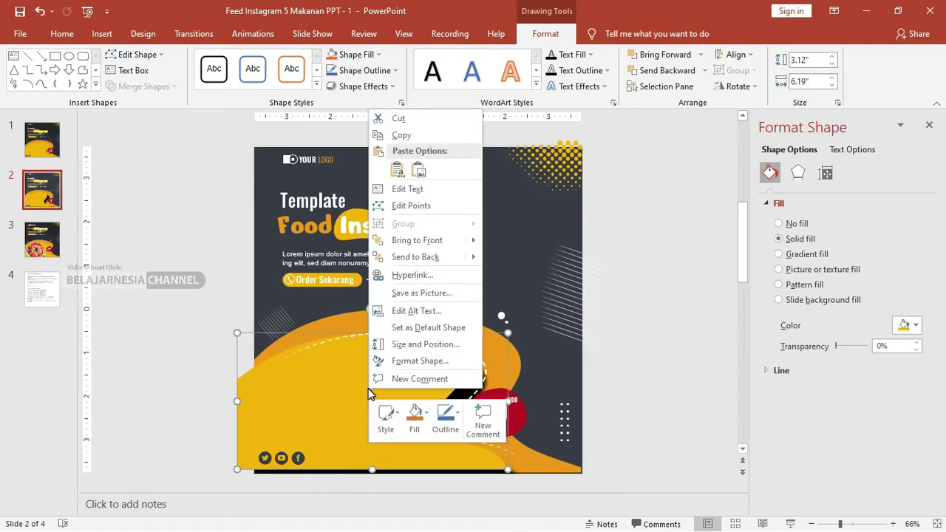
{"action": "left_click", "coordinate": [411, 205]}
Drag the wave's top vertices to reshape its curve lower, to a 2.75" height.
{"action": "mouse_move", "coordinate": [297, 345]}
{"action": "left_mouse_down"}
{"action": "mouse_move", "coordinate": [340, 358]}
{"action": "mouse_move", "coordinate": [326, 381]}
{"action": "left_mouse_up"}
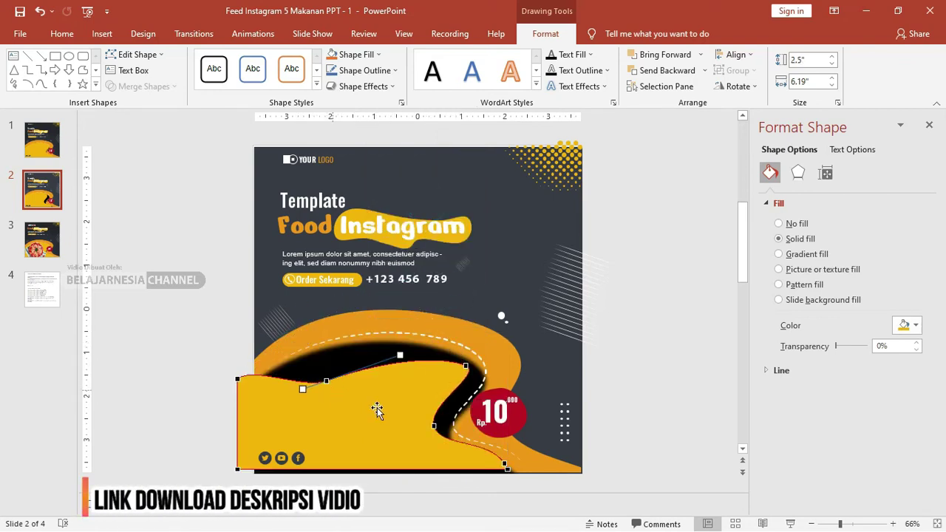
{"action": "left_click_drag", "start_coordinate": [434, 427], "coordinate": [431, 428]}
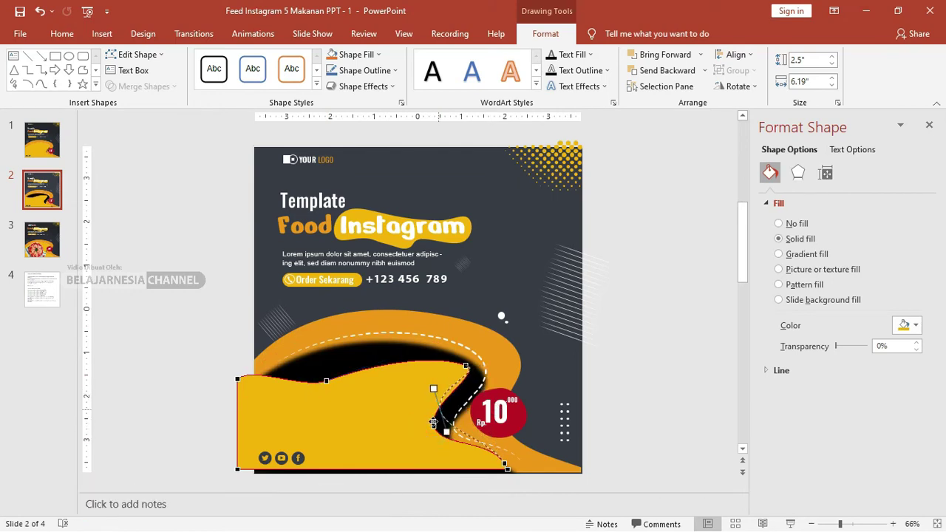
{"action": "left_click_drag", "start_coordinate": [326, 381], "coordinate": [326, 317]}
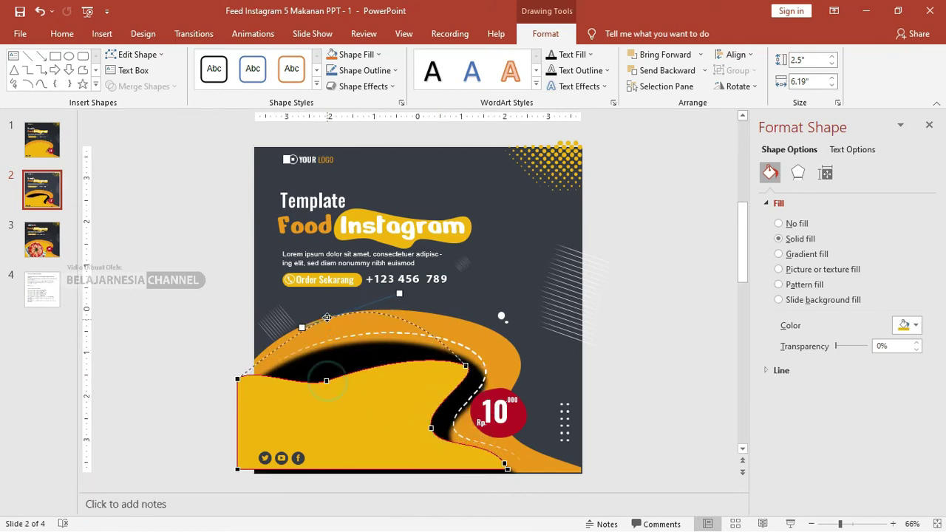
{"action": "left_click_drag", "start_coordinate": [326, 317], "coordinate": [342, 363]}
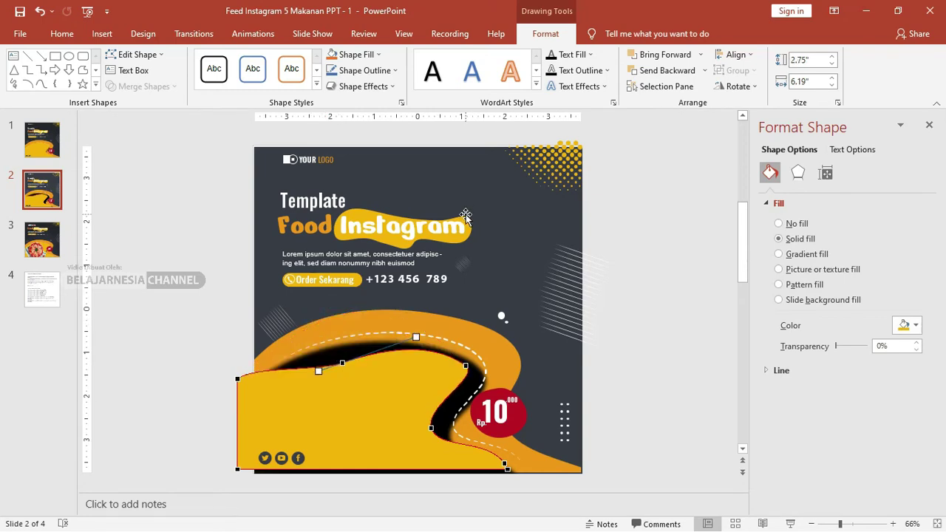
Close the presentation with Don't Save and open Feed Instagram 5 Makanan PPT - 2 from the PPT folder.
{"action": "left_click", "coordinate": [56, 240]}
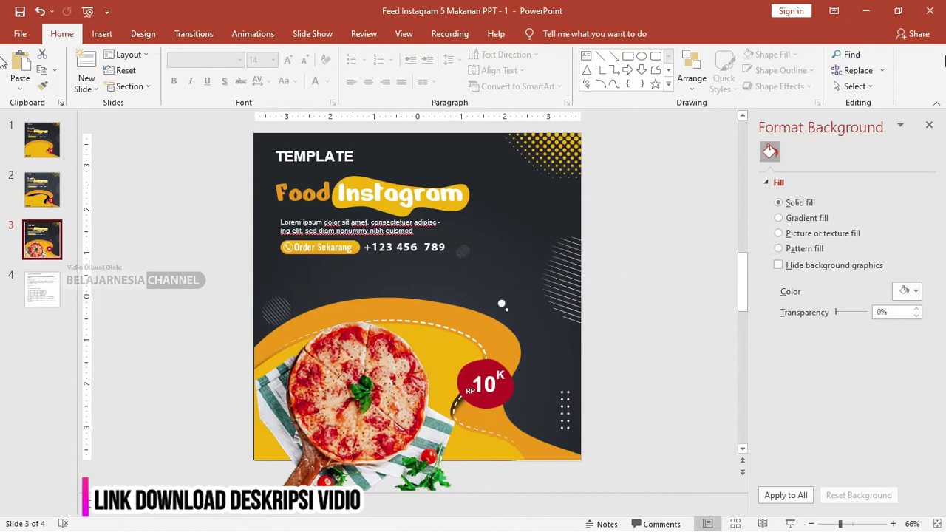
{"action": "left_click", "coordinate": [930, 10]}
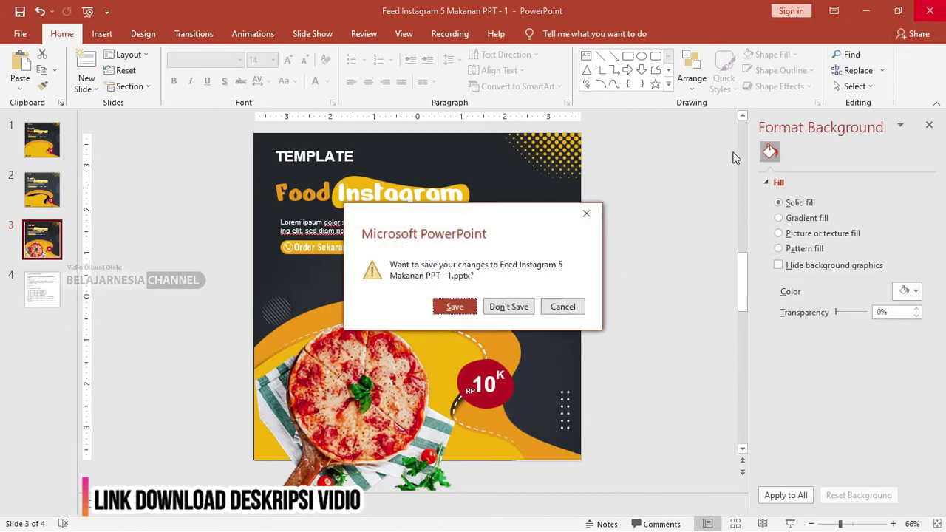
{"action": "left_click", "coordinate": [509, 306]}
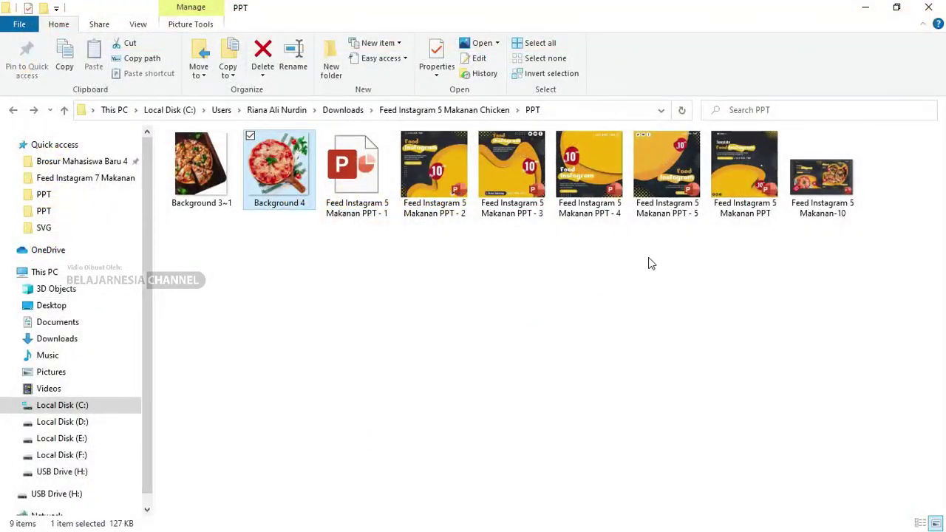
{"action": "double_click", "coordinate": [439, 170]}
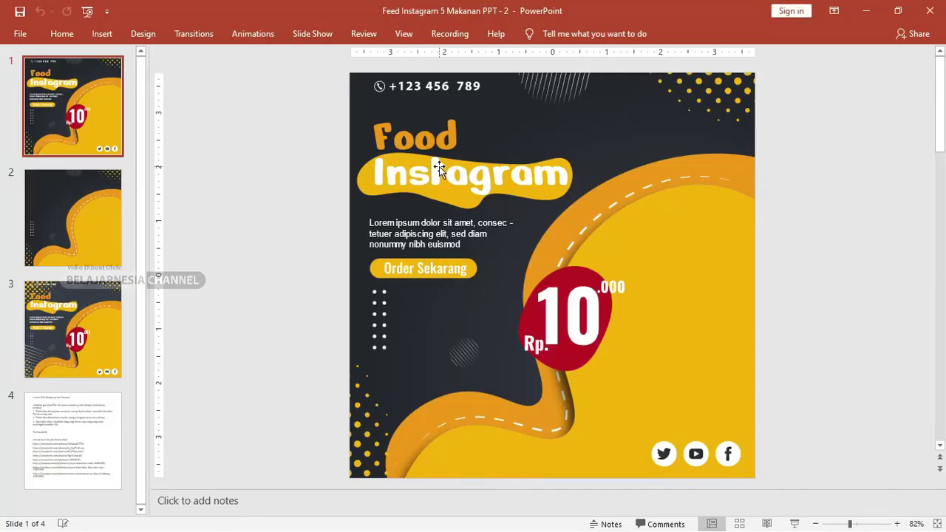
Shift slide 1's background picture slightly left, then look over slides 2 and 3.
{"action": "left_click", "coordinate": [690, 279]}
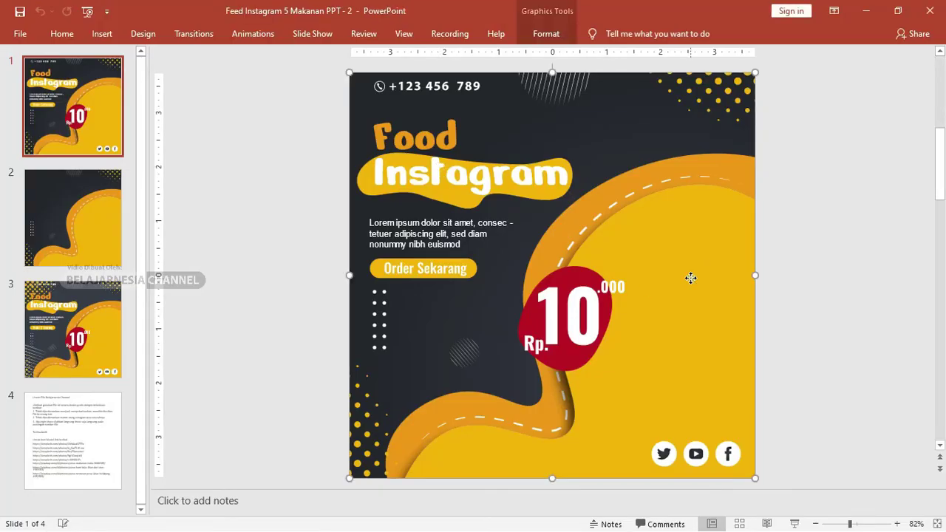
{"action": "left_click_drag", "start_coordinate": [690, 279], "coordinate": [671, 282]}
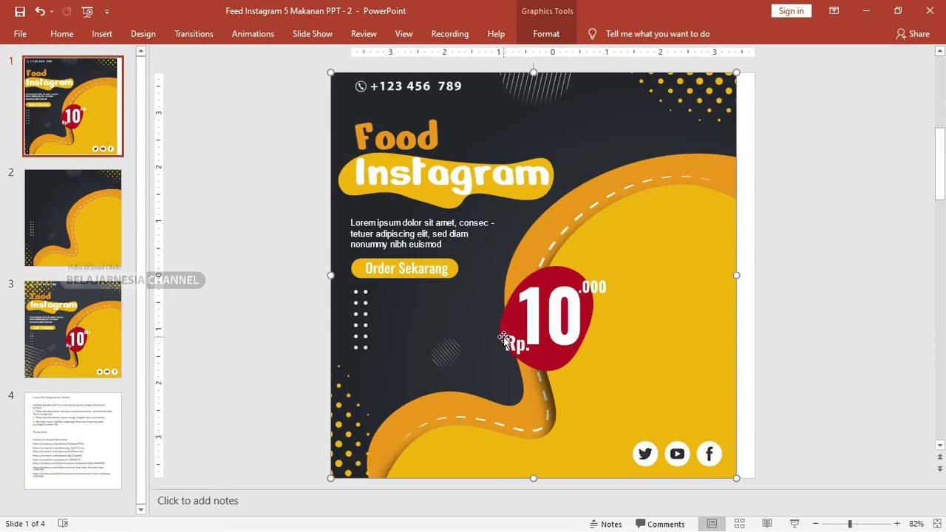
{"action": "left_click", "coordinate": [114, 215]}
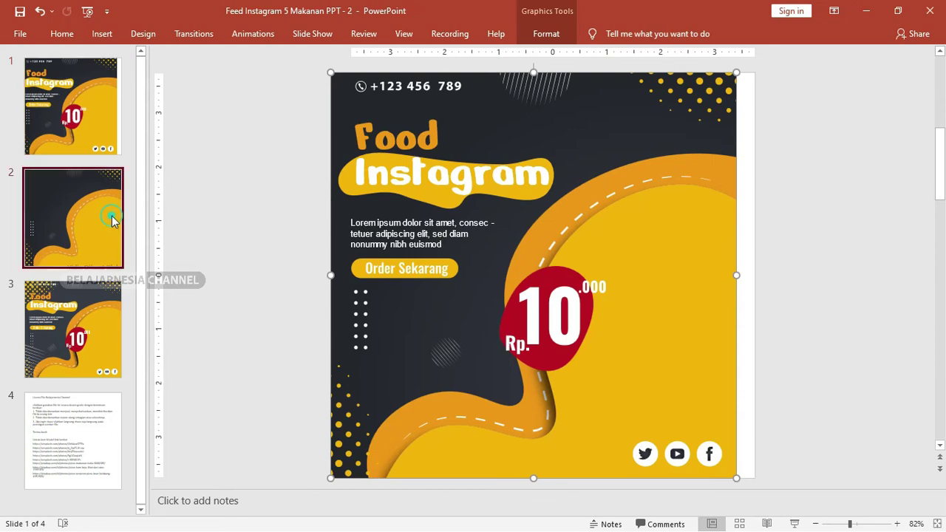
{"action": "left_click", "coordinate": [625, 276]}
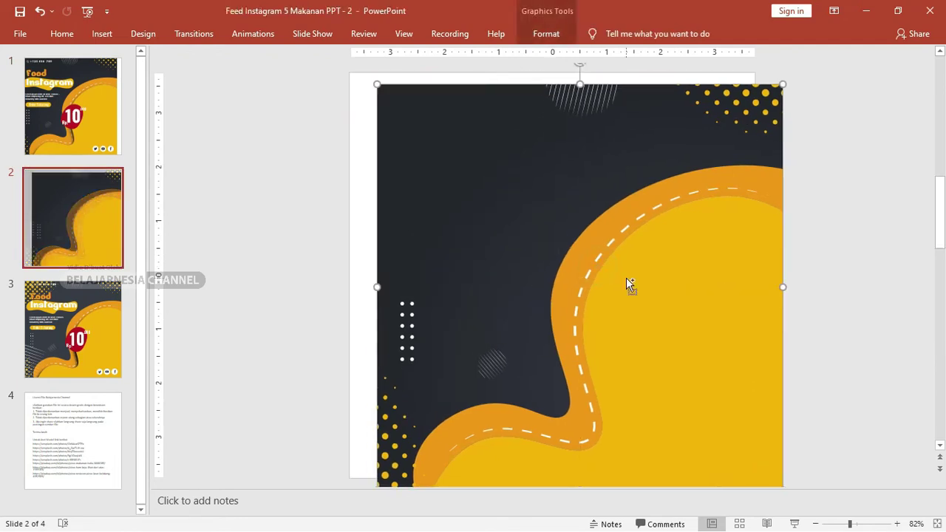
{"action": "left_click", "coordinate": [84, 311]}
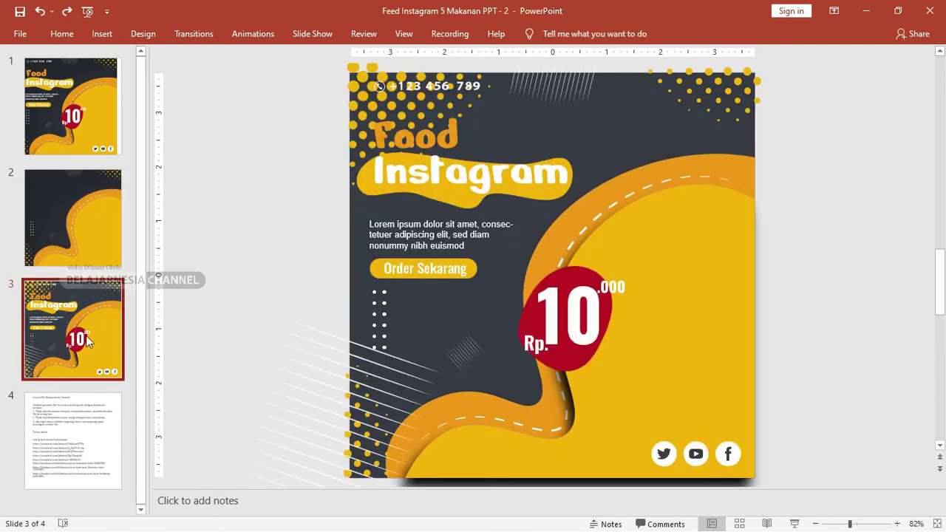
{"action": "left_click", "coordinate": [642, 288]}
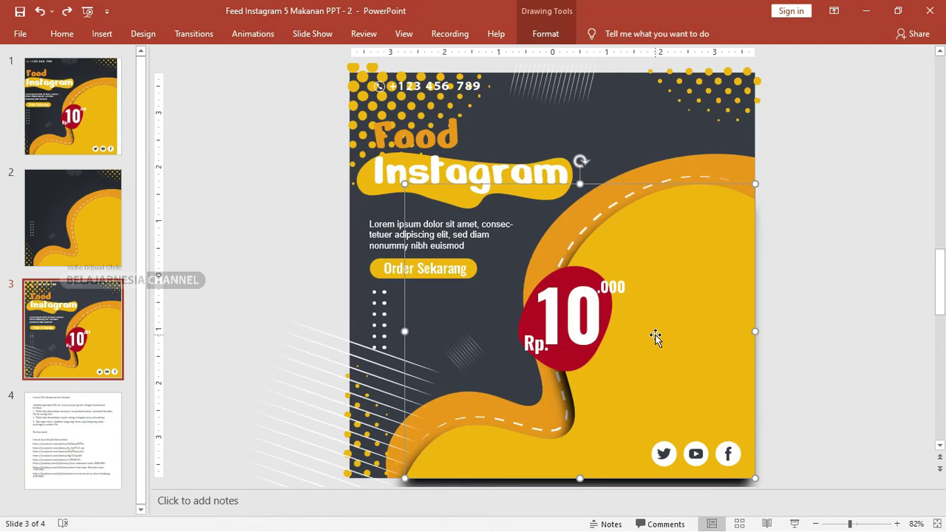
Zoom out to 82% and clear the selection to view the whole slide 3 design.
{"action": "scroll", "coordinate": [637, 241], "scroll_direction": "up", "scroll_amount": 5, "text": "ctrl"}
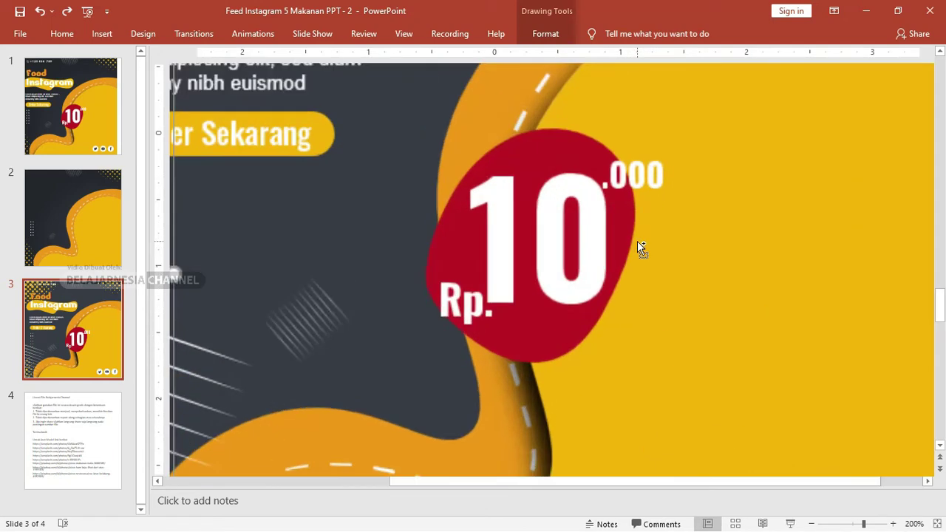
{"action": "scroll", "coordinate": [638, 241], "scroll_direction": "up", "scroll_amount": 3, "text": "ctrl"}
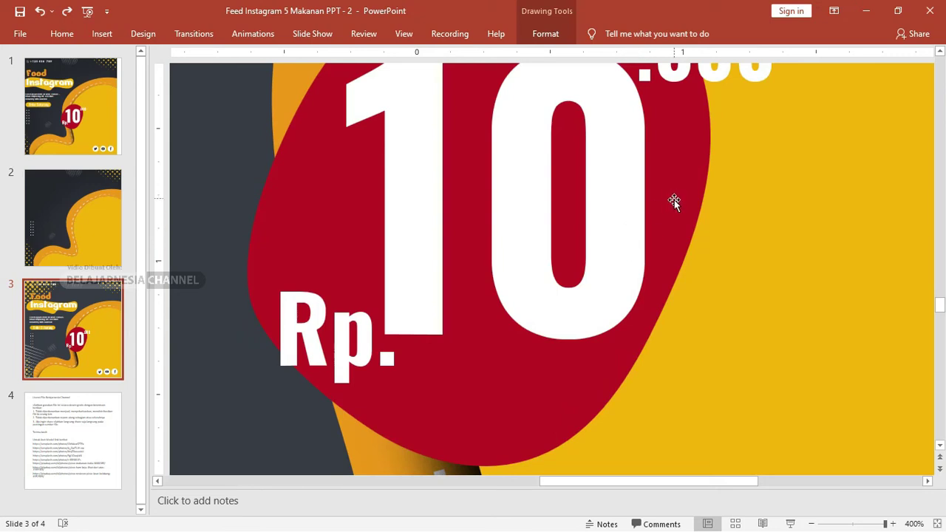
{"action": "scroll", "coordinate": [657, 202], "scroll_direction": "up", "scroll_amount": 1}
{"action": "scroll", "coordinate": [657, 205], "scroll_direction": "up", "scroll_amount": 3}
{"action": "scroll", "coordinate": [657, 205], "scroll_direction": "up", "scroll_amount": 2}
{"action": "scroll", "coordinate": [657, 205], "scroll_direction": "up", "scroll_amount": 2}
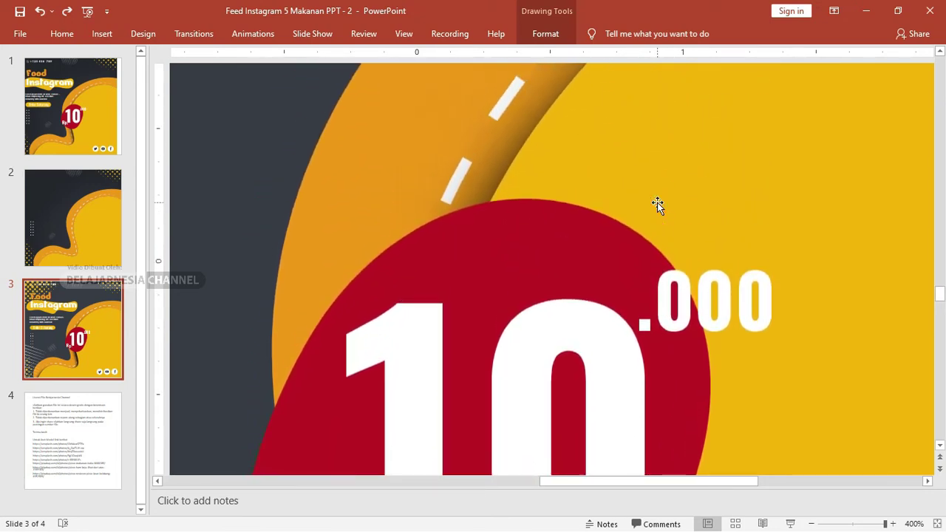
{"action": "scroll", "coordinate": [657, 205], "scroll_direction": "up", "scroll_amount": 2}
{"action": "scroll", "coordinate": [657, 205], "scroll_direction": "up", "scroll_amount": 2}
{"action": "scroll", "coordinate": [657, 204], "scroll_direction": "up", "scroll_amount": 3}
{"action": "scroll", "coordinate": [657, 204], "scroll_direction": "up", "scroll_amount": 2}
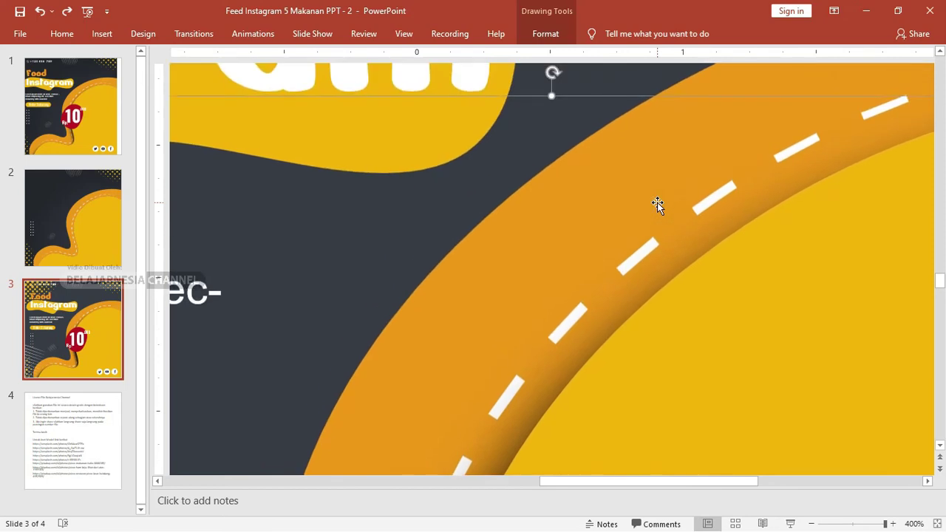
{"action": "scroll", "coordinate": [657, 205], "scroll_direction": "up", "scroll_amount": 1}
{"action": "scroll", "coordinate": [657, 204], "scroll_direction": "up", "scroll_amount": 3}
{"action": "scroll", "coordinate": [657, 205], "scroll_direction": "up", "scroll_amount": 3}
{"action": "scroll", "coordinate": [657, 205], "scroll_direction": "up", "scroll_amount": 3}
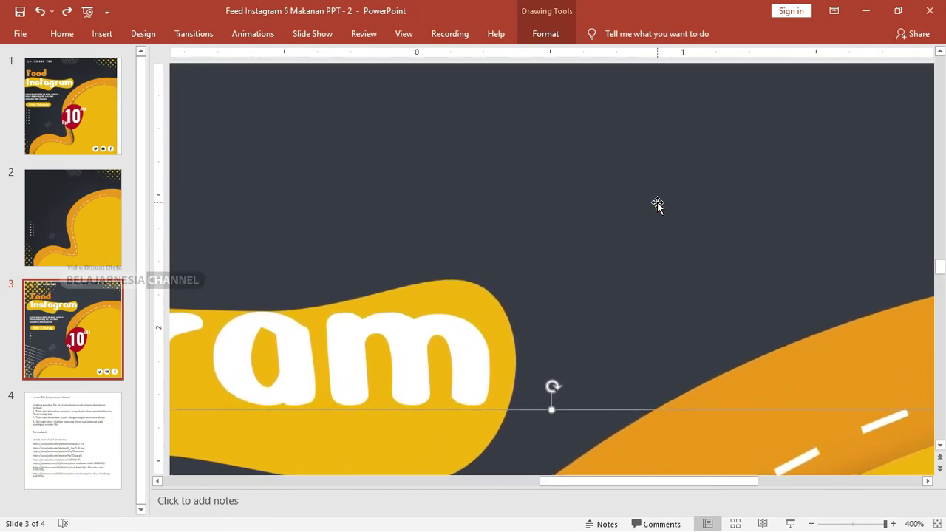
{"action": "scroll", "coordinate": [657, 204], "scroll_direction": "up", "scroll_amount": 1}
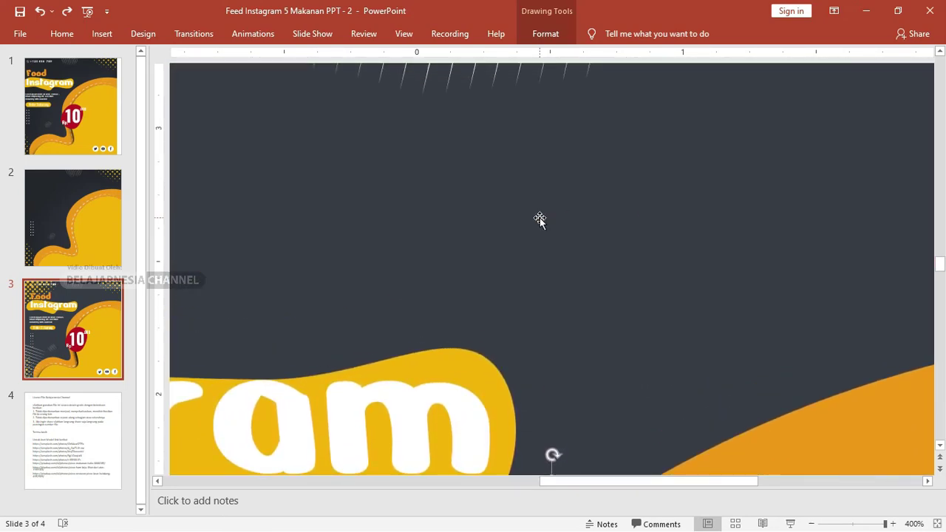
{"action": "scroll", "coordinate": [540, 218], "scroll_direction": "down", "scroll_amount": 5}
{"action": "scroll", "coordinate": [539, 217], "scroll_direction": "down", "scroll_amount": 5}
{"action": "scroll", "coordinate": [540, 217], "scroll_direction": "down", "scroll_amount": 5}
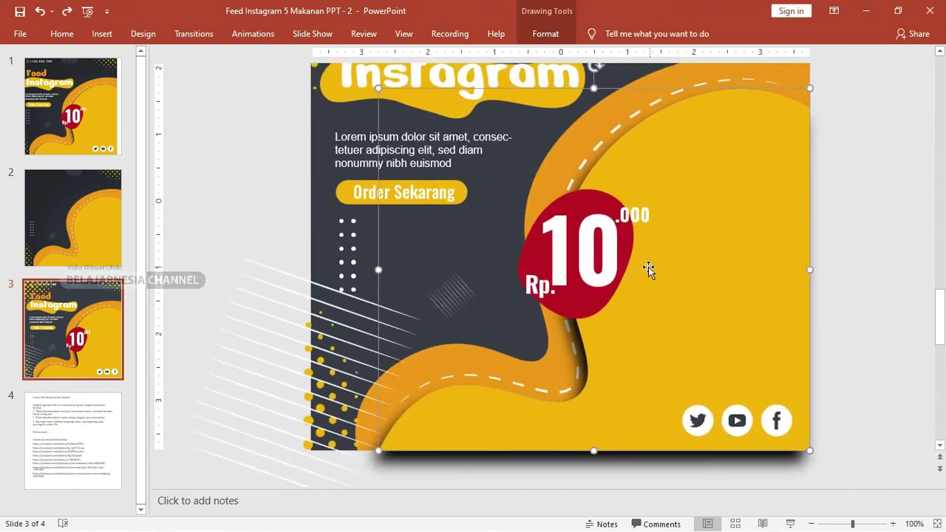
{"action": "scroll", "coordinate": [562, 313], "scroll_direction": "down", "scroll_amount": 2}
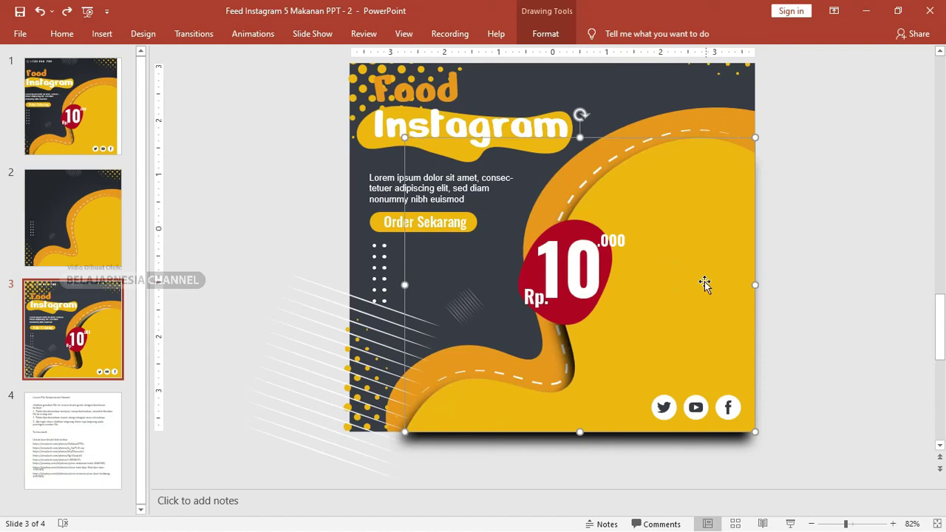
{"action": "left_click", "coordinate": [90, 327]}
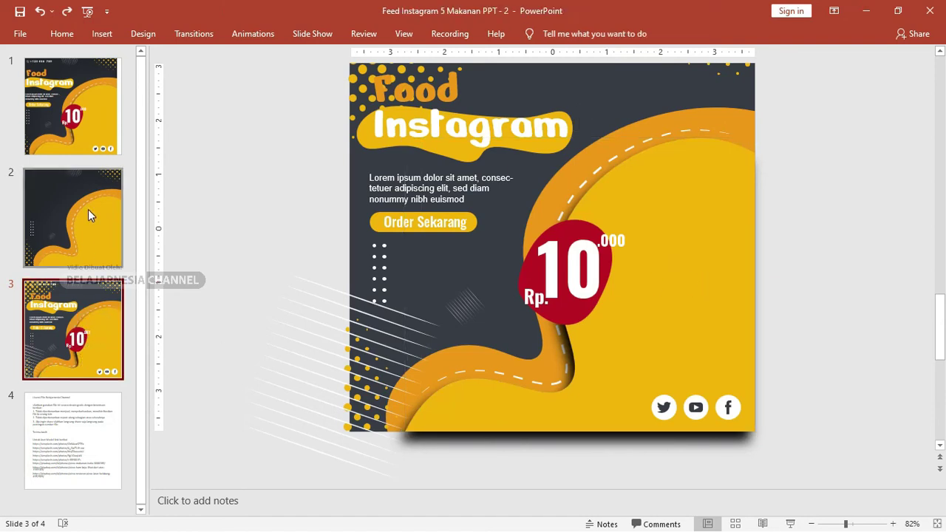
Look at slide 2's background picture, then return to slide 3.
{"action": "left_click", "coordinate": [93, 319]}
{"action": "left_click", "coordinate": [74, 213]}
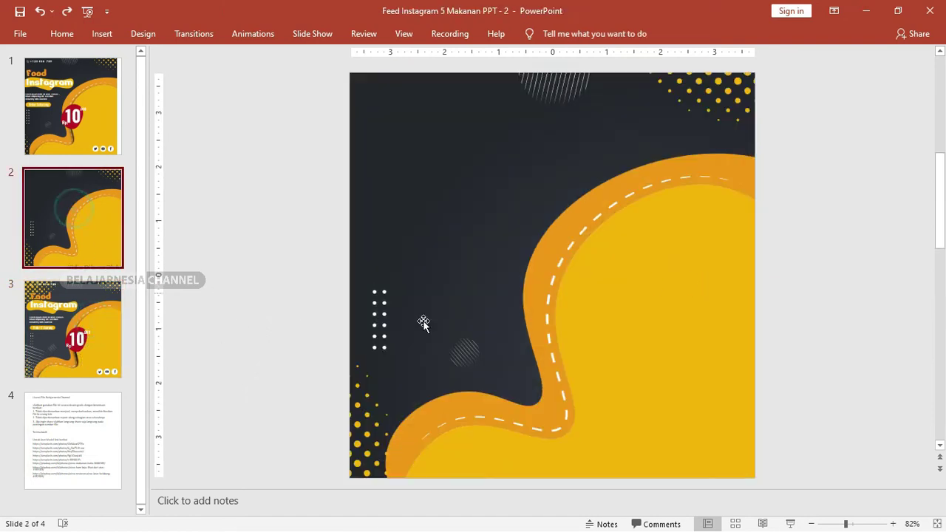
{"action": "left_click", "coordinate": [424, 323]}
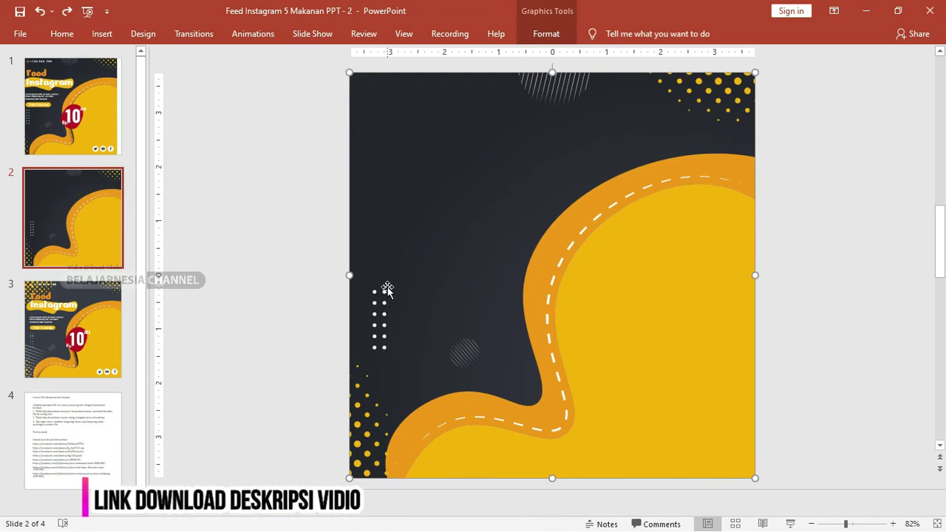
{"action": "left_click", "coordinate": [74, 325]}
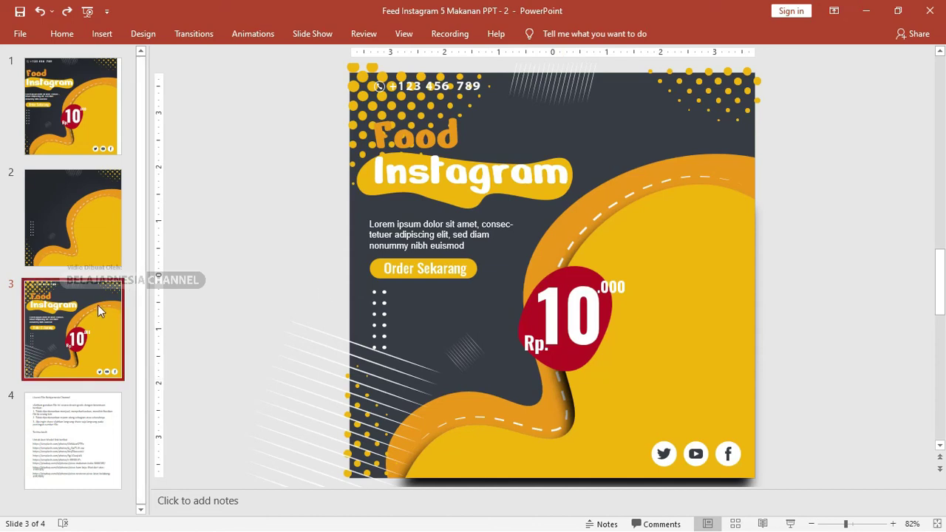
Copy the large yellow wave shape from slide 3 and go to slide 2.
{"action": "left_click", "coordinate": [692, 314]}
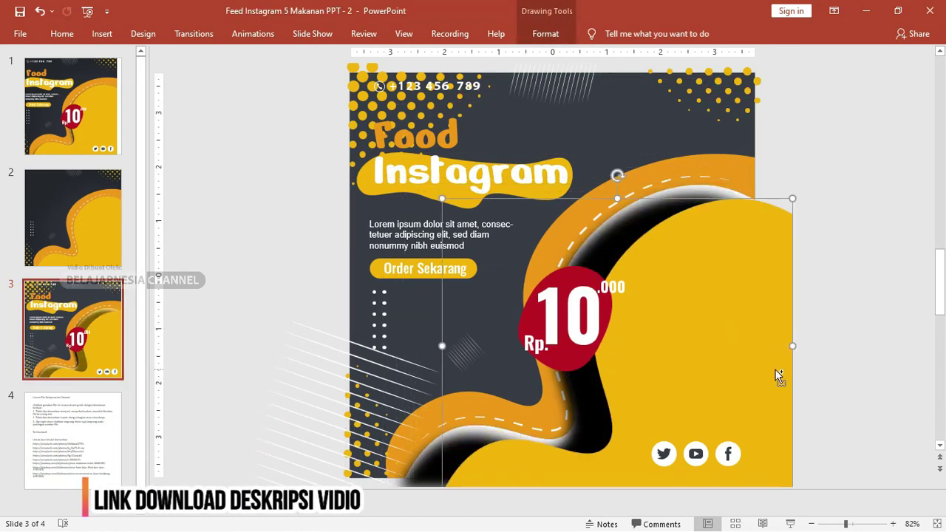
{"action": "left_click", "coordinate": [679, 301]}
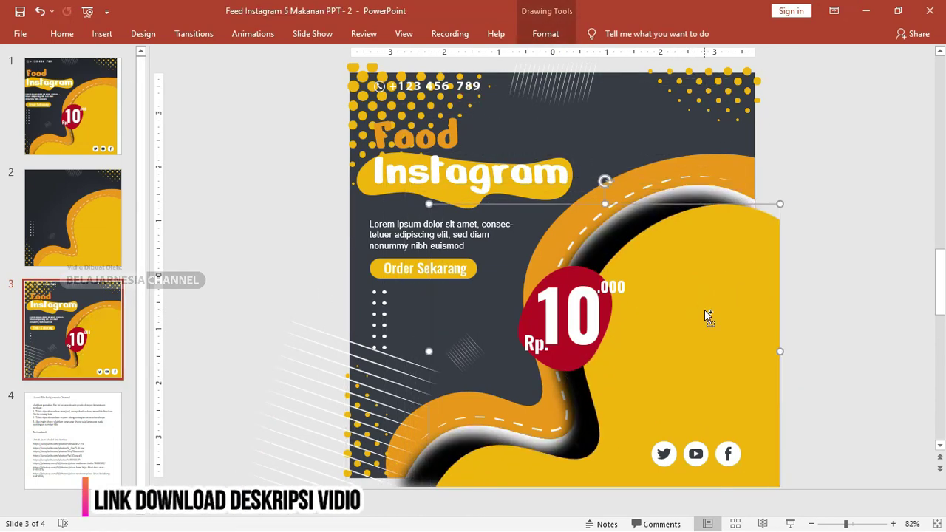
{"action": "left_click", "coordinate": [686, 258]}
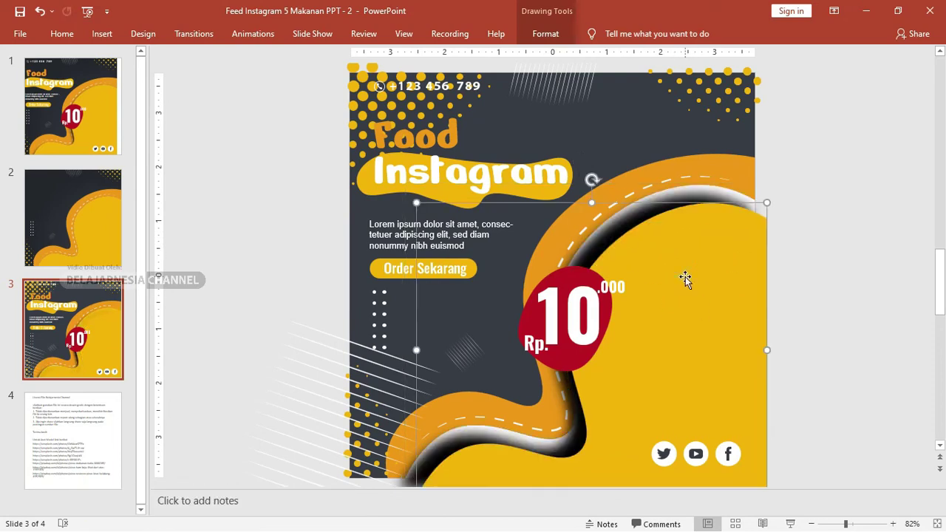
{"action": "right_click", "coordinate": [683, 272]}
{"action": "left_click", "coordinate": [711, 275]}
{"action": "left_click", "coordinate": [101, 226]}
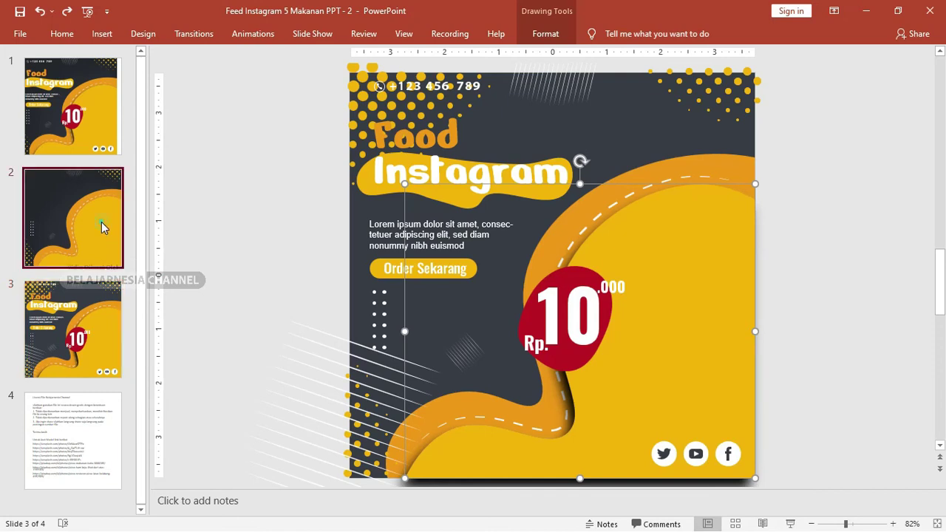
Paste the copied wave shape onto slide 2, keeping it in its original position.
{"action": "left_click", "coordinate": [596, 339]}
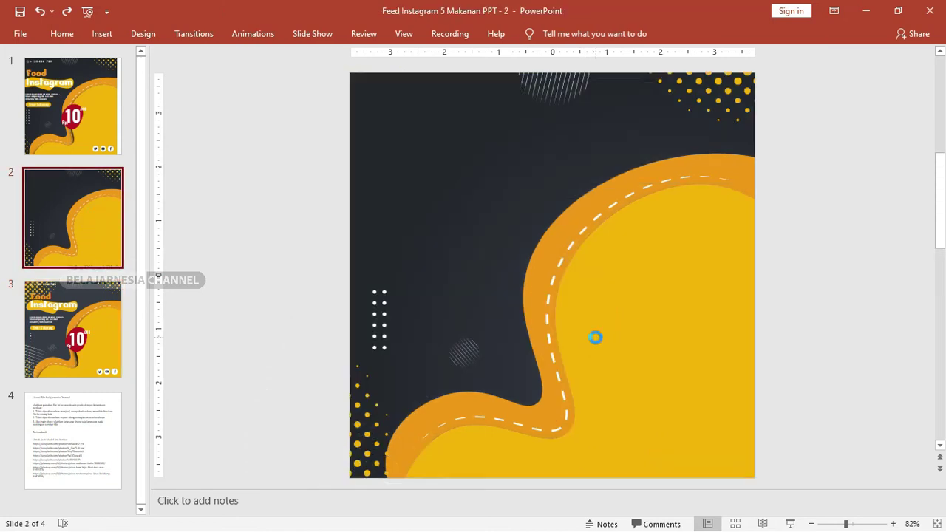
{"action": "key", "text": "ctrl+v"}
{"action": "left_click_drag", "start_coordinate": [655, 338], "coordinate": [525, 287]}
{"action": "key", "text": "ctrl+z"}
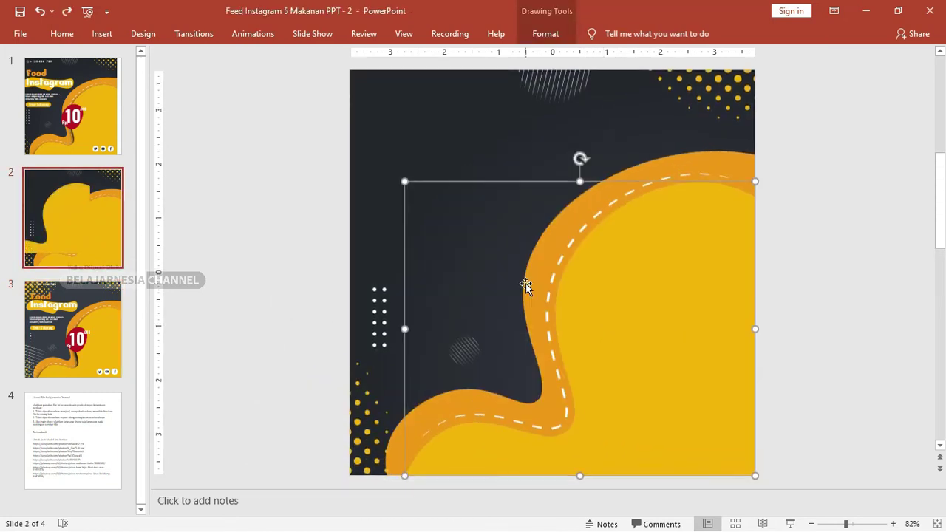
Fill the pasted shape white and shrink it from its top-left corner to 5.27" by 6.19".
{"action": "left_click", "coordinate": [544, 33]}
{"action": "left_click", "coordinate": [347, 54]}
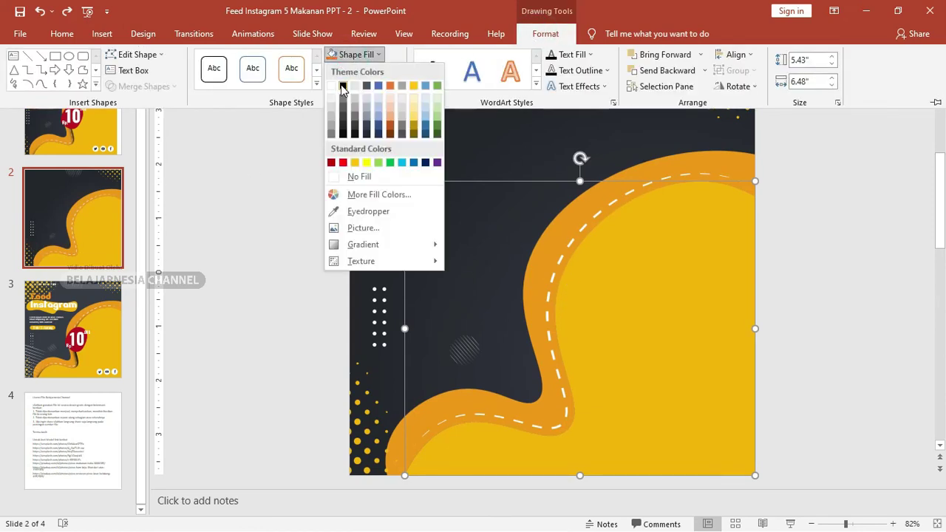
{"action": "left_click", "coordinate": [331, 87]}
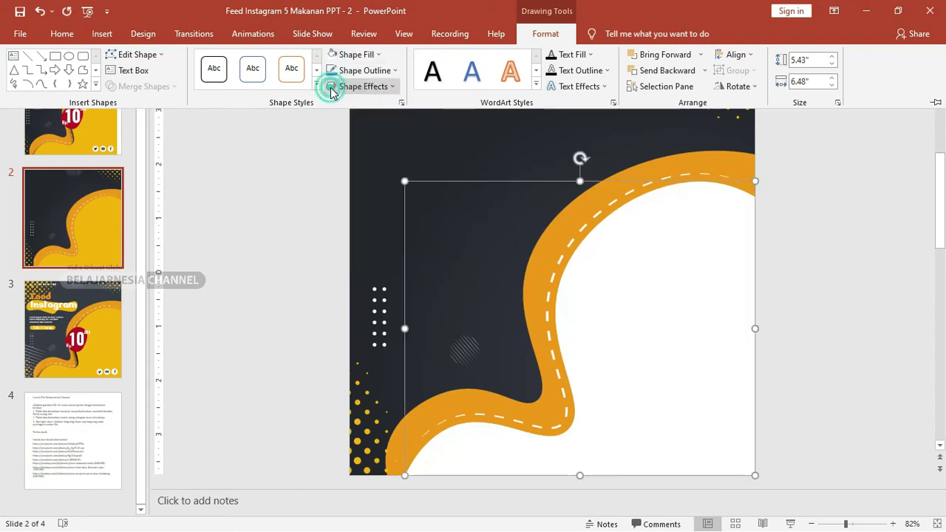
{"action": "key", "text": "ctrl+F1"}
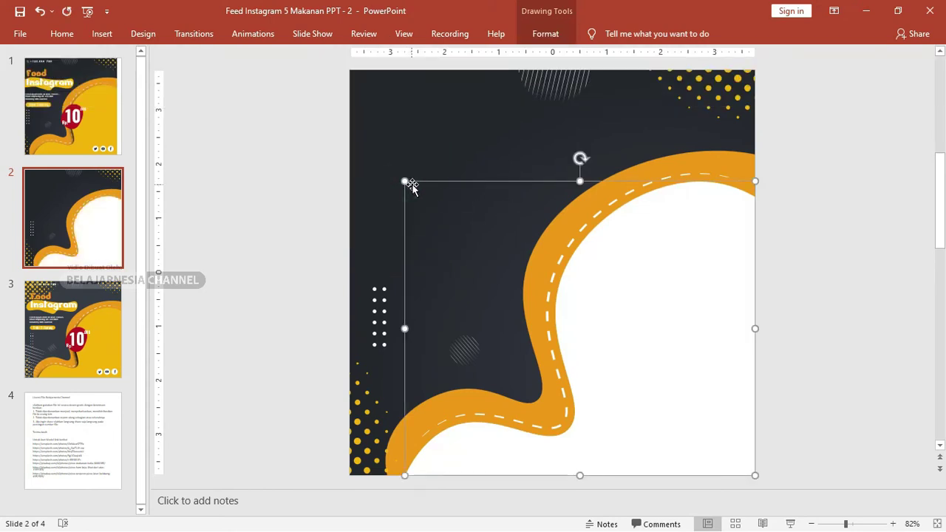
{"action": "left_click_drag", "start_coordinate": [404, 181], "coordinate": [420, 192]}
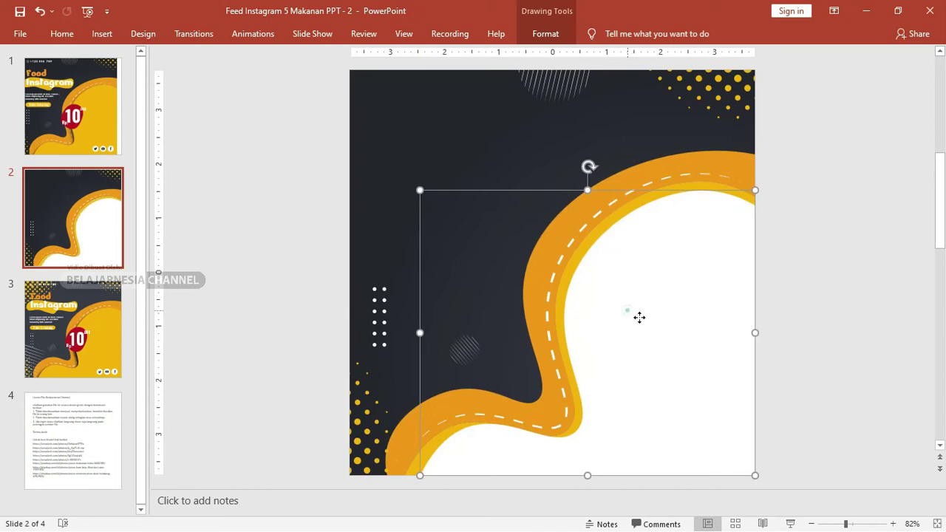
{"action": "left_click_drag", "start_coordinate": [628, 311], "coordinate": [644, 327]}
{"action": "key", "text": "ctrl+z"}
Edit the white shape's points, dragging its bottom-left vertices so the edge follows the yellow road.
{"action": "left_click", "coordinate": [541, 35]}
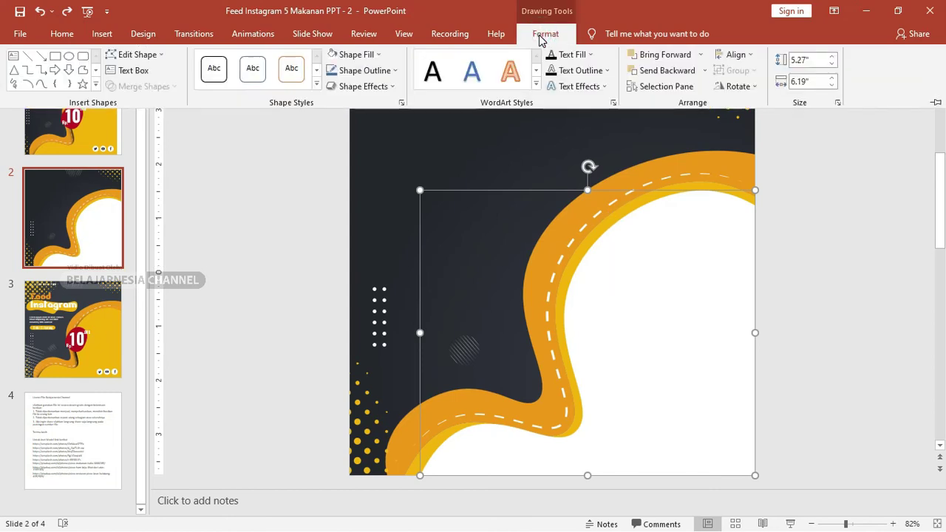
{"action": "left_click", "coordinate": [136, 59]}
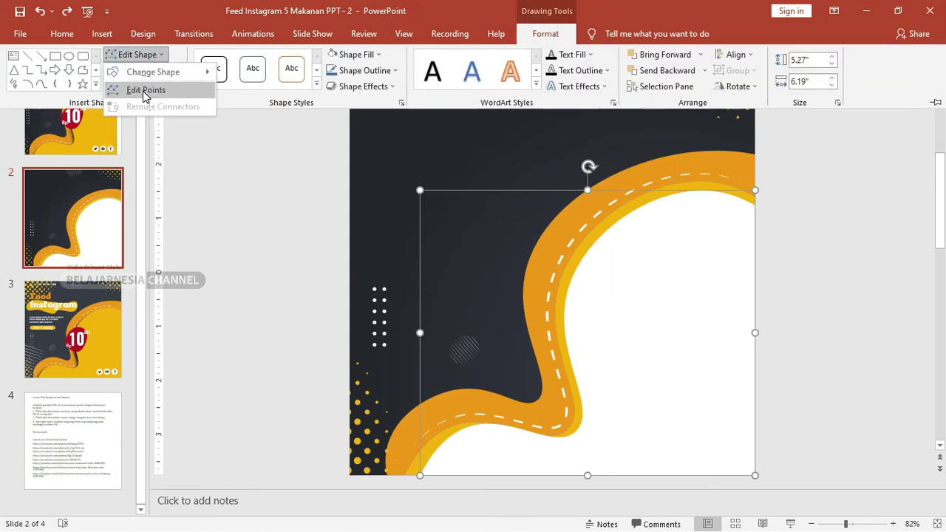
{"action": "left_click", "coordinate": [145, 90]}
{"action": "left_click_drag", "start_coordinate": [464, 434], "coordinate": [461, 444]}
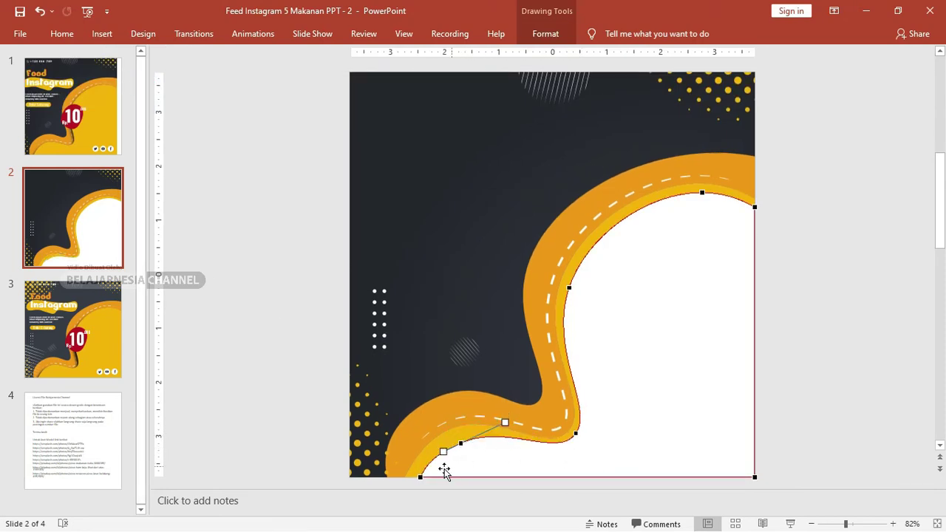
{"action": "mouse_move", "coordinate": [422, 476]}
{"action": "left_mouse_down"}
{"action": "mouse_move", "coordinate": [409, 477]}
{"action": "mouse_move", "coordinate": [425, 476]}
{"action": "left_mouse_up"}
{"action": "left_click_drag", "start_coordinate": [460, 442], "coordinate": [448, 442]}
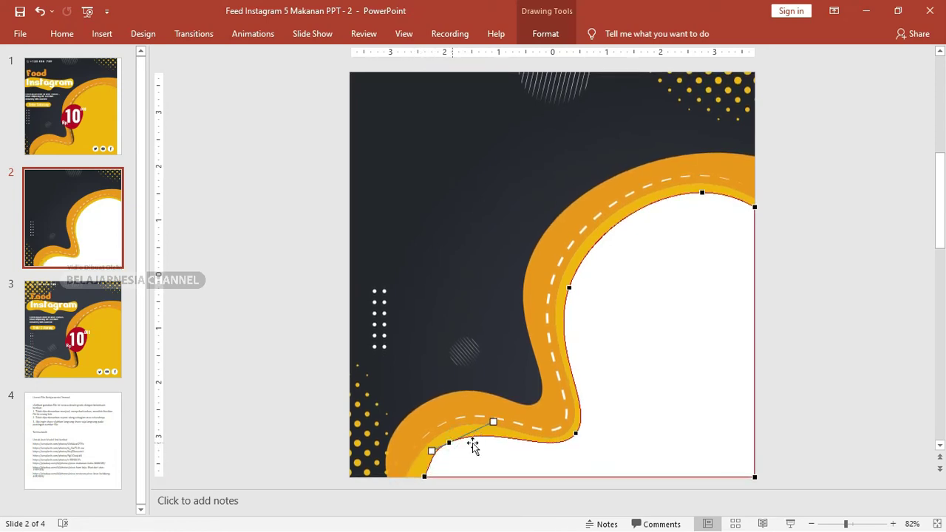
{"action": "left_click_drag", "start_coordinate": [576, 434], "coordinate": [578, 437]}
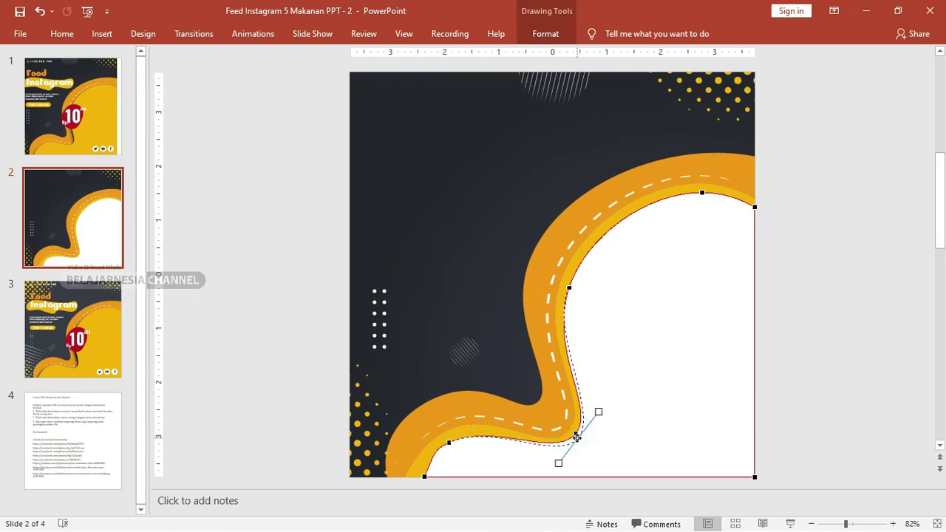
{"action": "left_click", "coordinate": [449, 442]}
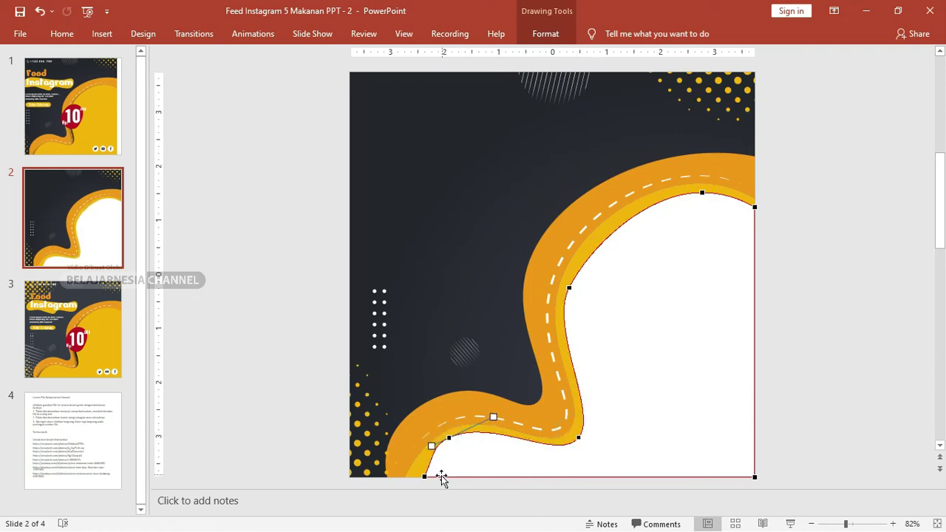
{"action": "left_click_drag", "start_coordinate": [427, 477], "coordinate": [417, 476]}
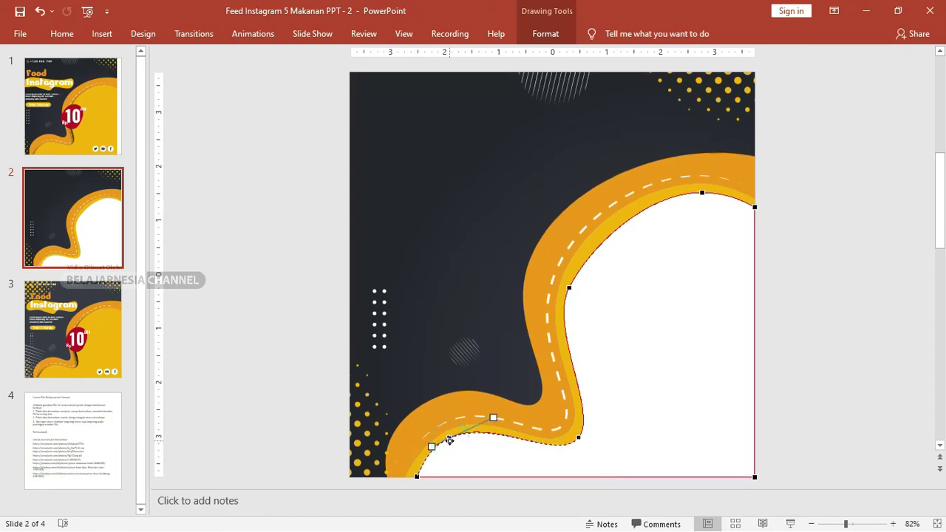
{"action": "left_click", "coordinate": [778, 358]}
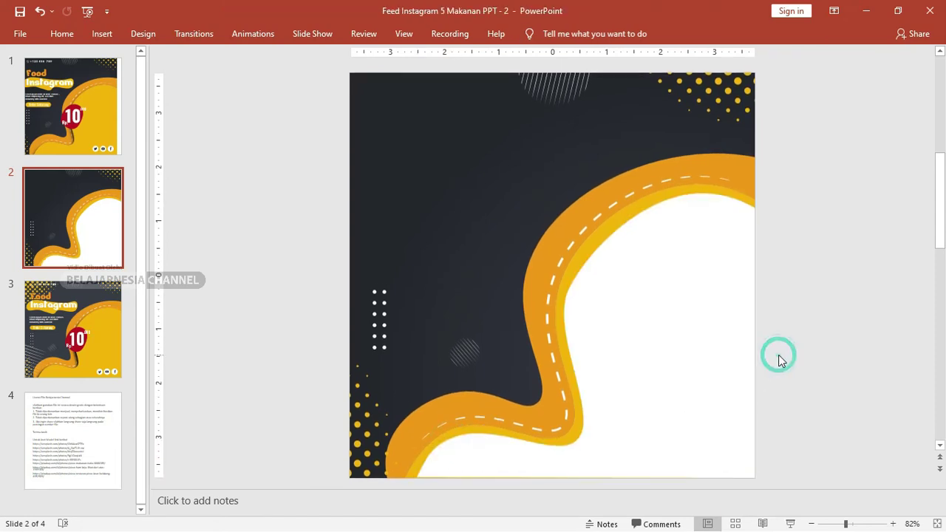
{"action": "left_click", "coordinate": [678, 309]}
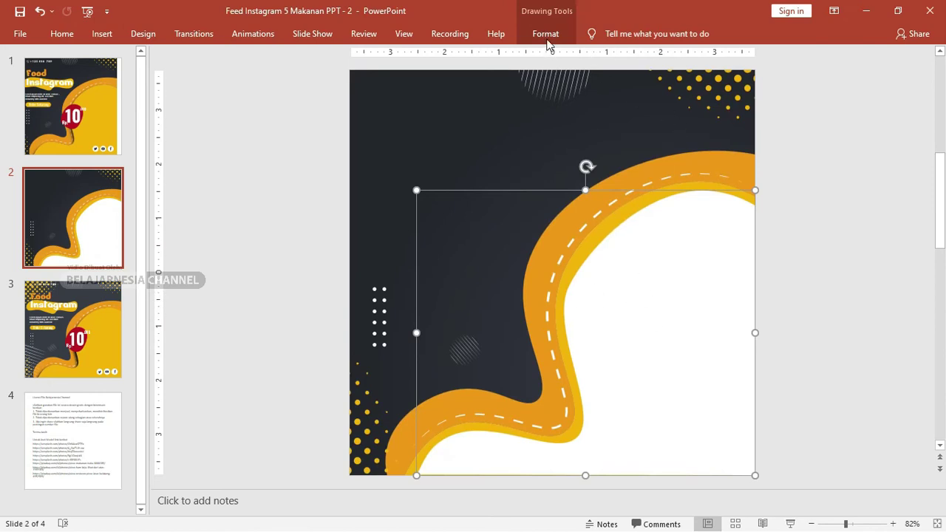
Picture-fill the white shape with Background 3~1 from Downloads > Feed Instagram 5 Makanan Chicken > PPT.
{"action": "left_click", "coordinate": [545, 35]}
{"action": "left_click", "coordinate": [356, 55]}
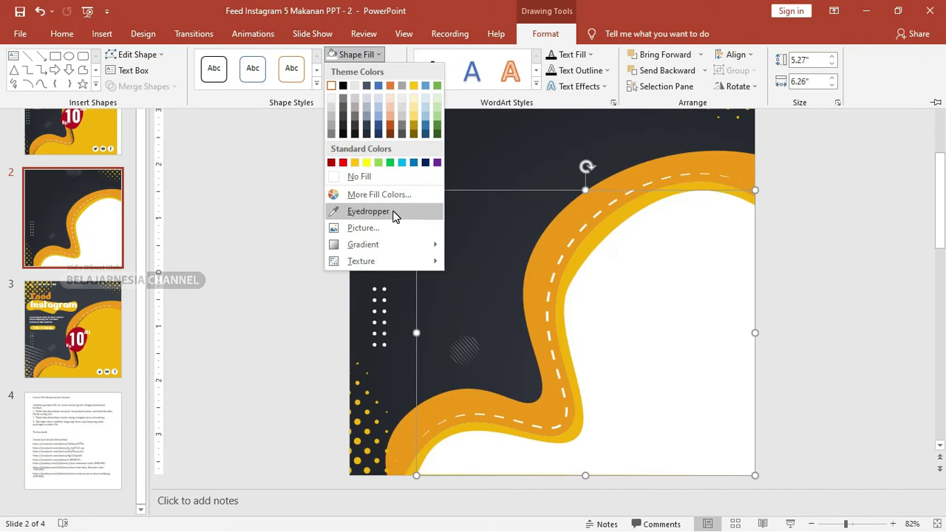
{"action": "left_click", "coordinate": [394, 229]}
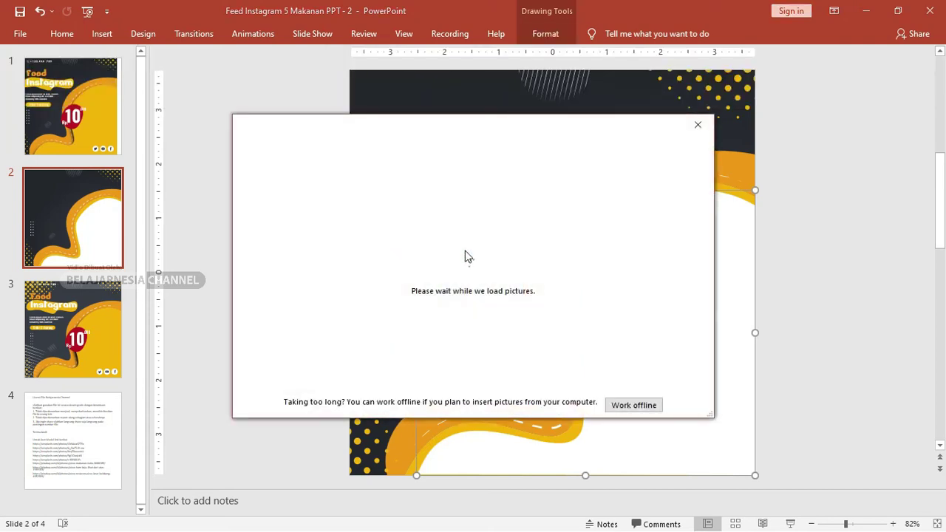
{"action": "left_click", "coordinate": [647, 405]}
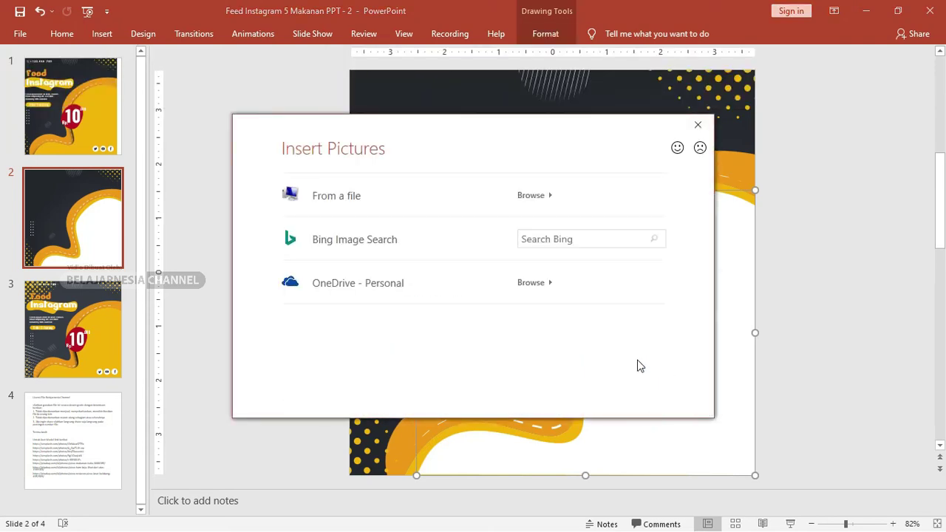
{"action": "left_click", "coordinate": [332, 200]}
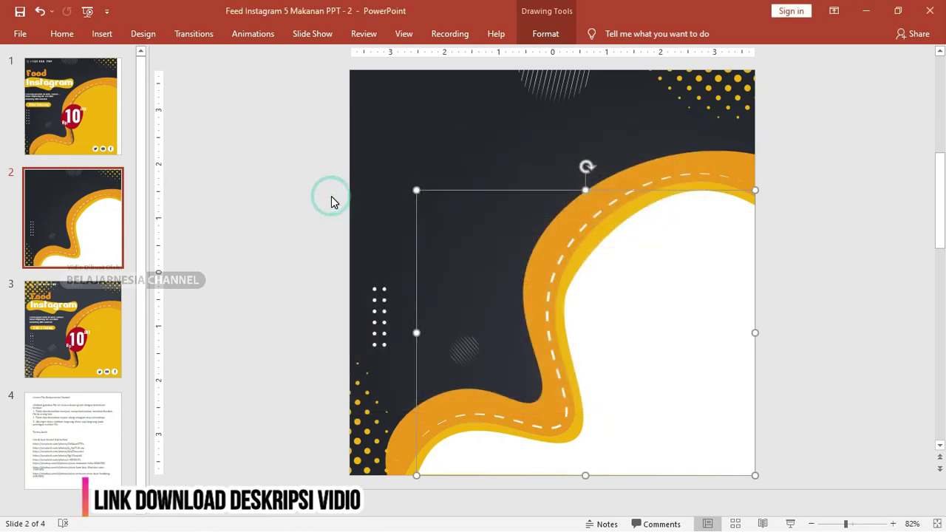
{"action": "left_click", "coordinate": [216, 212]}
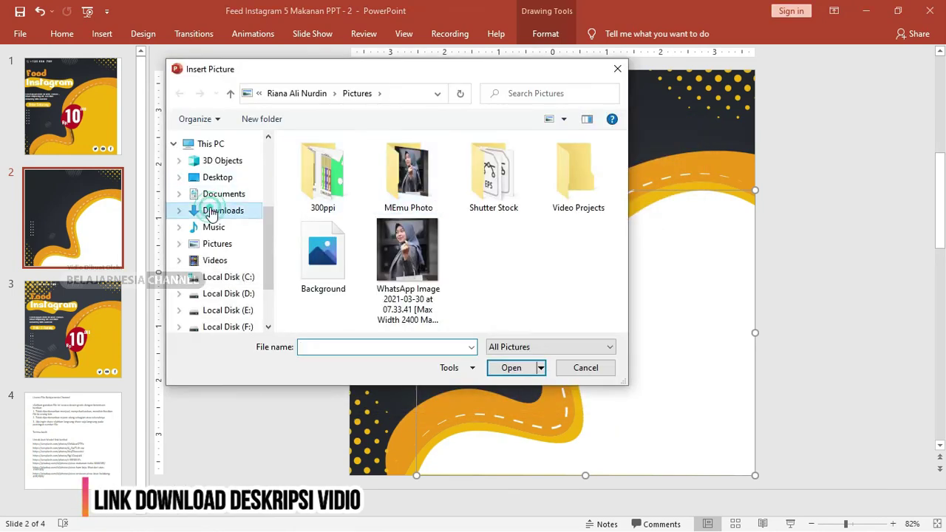
{"action": "double_click", "coordinate": [322, 193]}
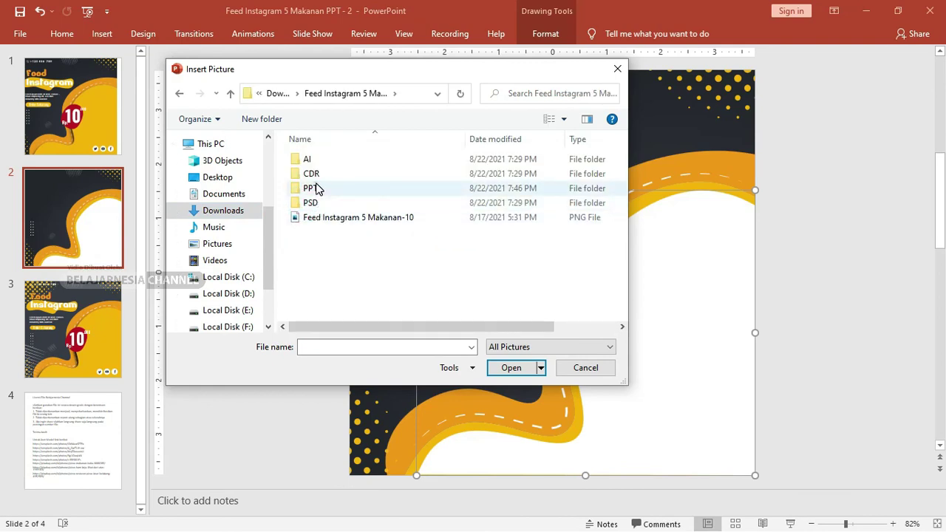
{"action": "double_click", "coordinate": [316, 187]}
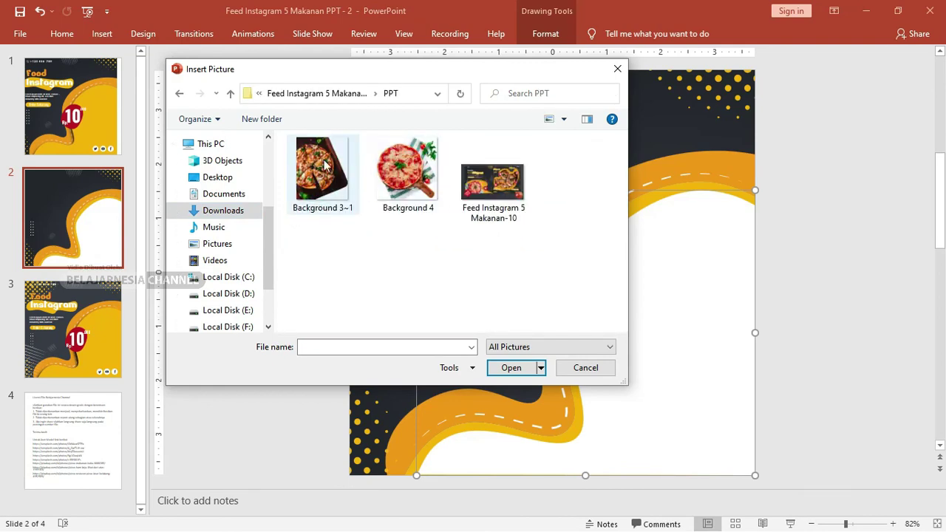
{"action": "left_click", "coordinate": [324, 165]}
{"action": "left_click", "coordinate": [507, 367]}
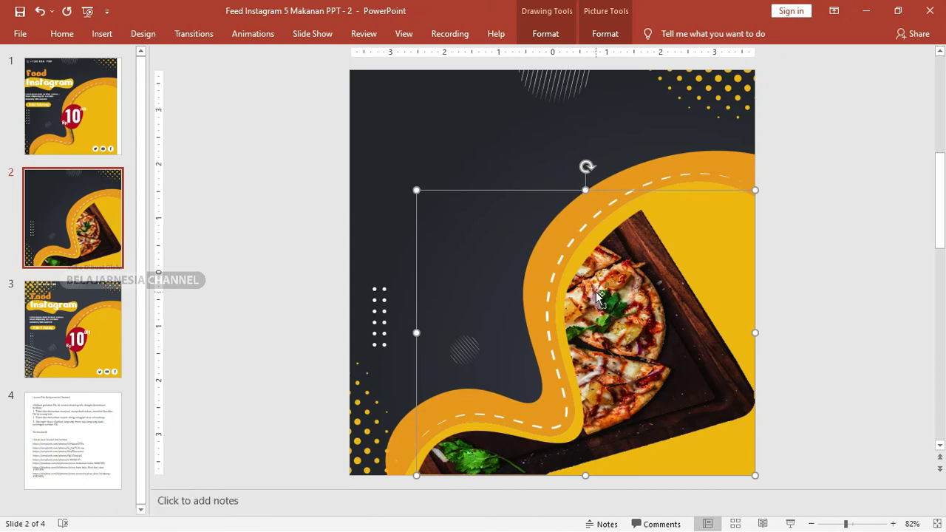
Start cropping the pizza picture from the Picture Format options.
{"action": "scroll", "coordinate": [596, 291], "scroll_direction": "down", "scroll_amount": 2}
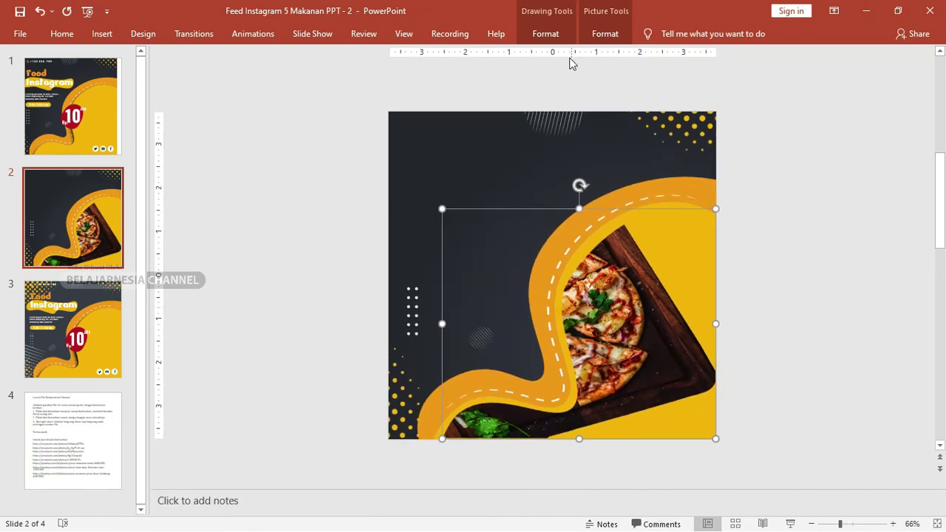
{"action": "left_click", "coordinate": [603, 33]}
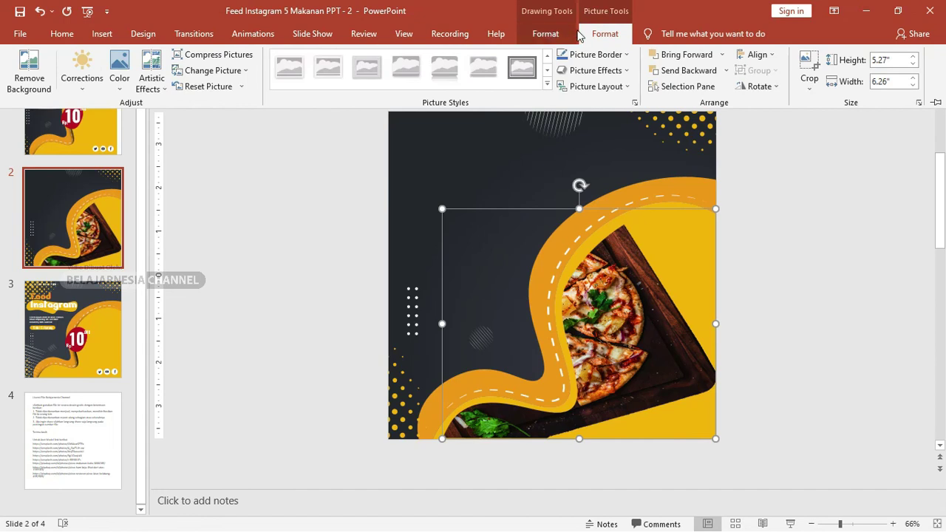
{"action": "left_click", "coordinate": [547, 33]}
{"action": "left_click", "coordinate": [613, 34]}
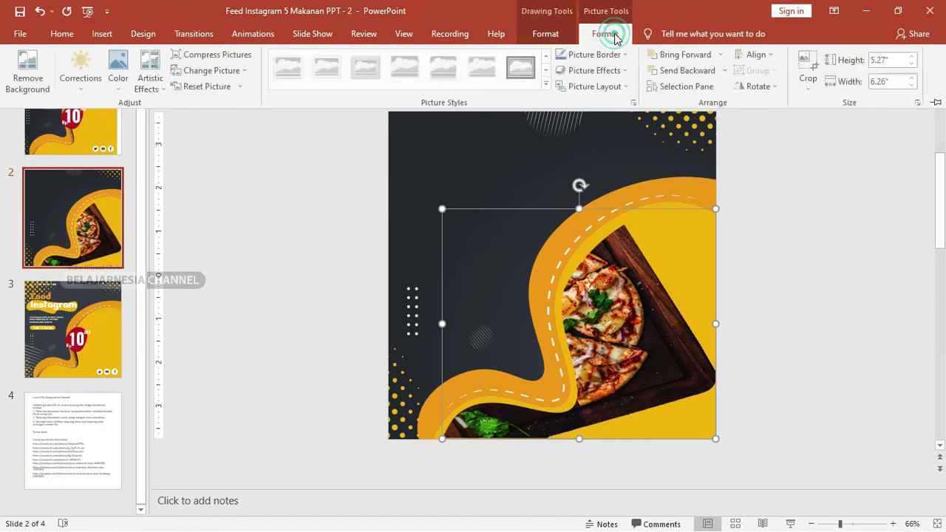
{"action": "left_click", "coordinate": [810, 63]}
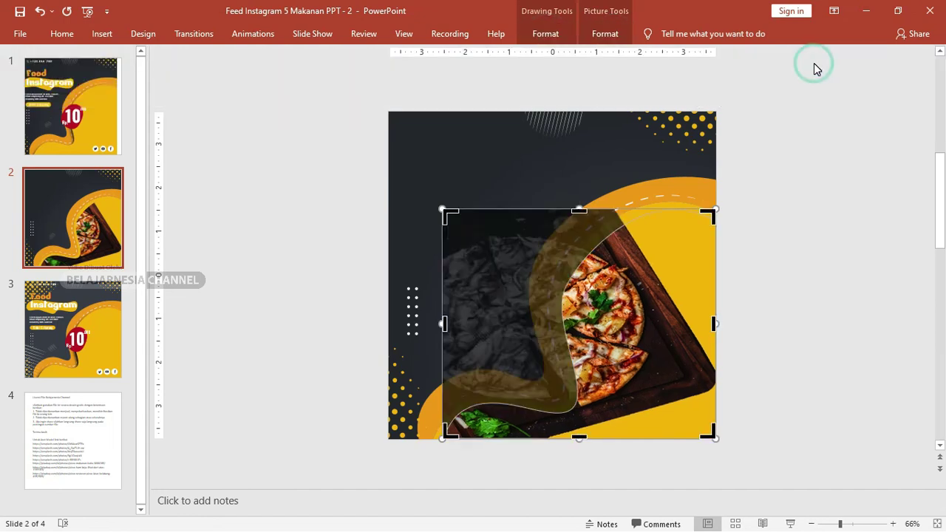
{"action": "left_click", "coordinate": [580, 208]}
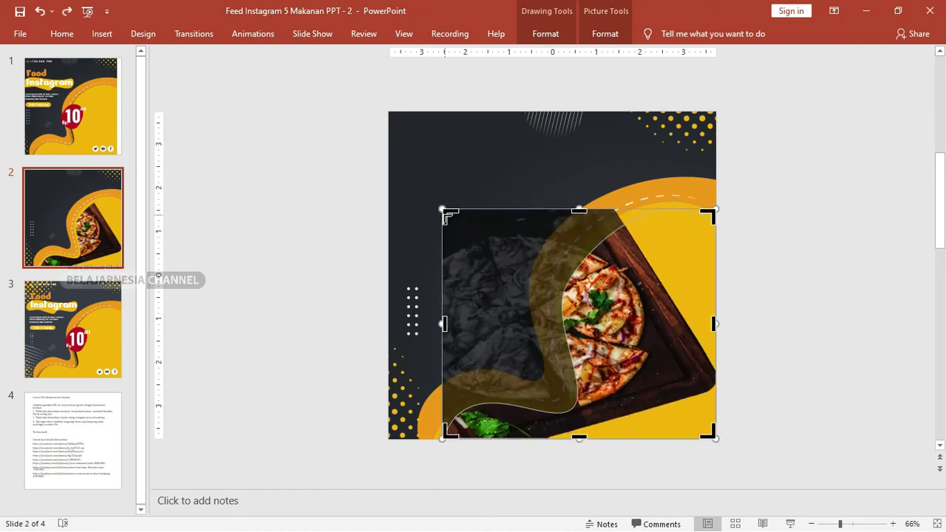
{"action": "scroll", "coordinate": [714, 416], "scroll_direction": "down", "scroll_amount": 1}
{"action": "scroll", "coordinate": [706, 423], "scroll_direction": "down", "scroll_amount": 1}
Enlarge and shift the pizza photo inside the crop frame so it fills the wave panel.
{"action": "left_click_drag", "start_coordinate": [679, 401], "coordinate": [823, 498]}
{"action": "mouse_move", "coordinate": [760, 374]}
{"action": "left_mouse_down"}
{"action": "mouse_move", "coordinate": [734, 372]}
{"action": "mouse_move", "coordinate": [727, 385]}
{"action": "left_mouse_up"}
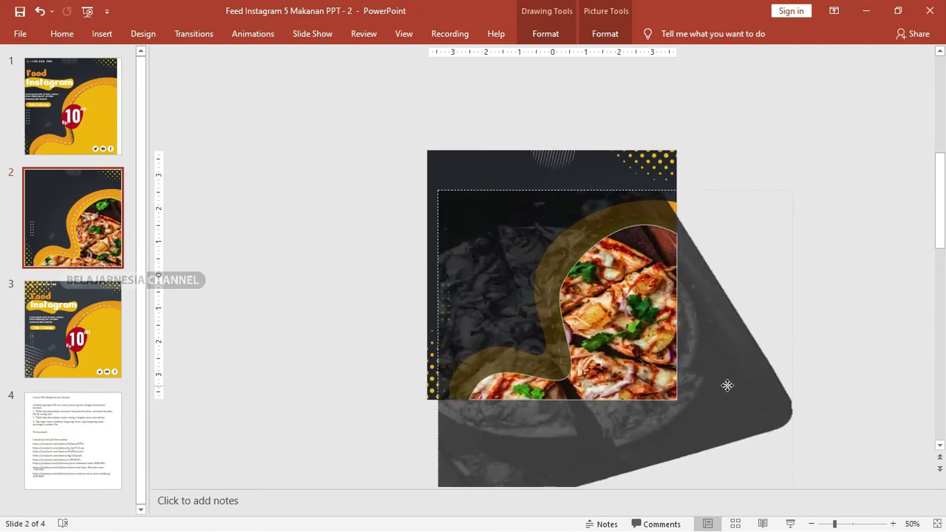
{"action": "left_click_drag", "start_coordinate": [728, 385], "coordinate": [775, 372]}
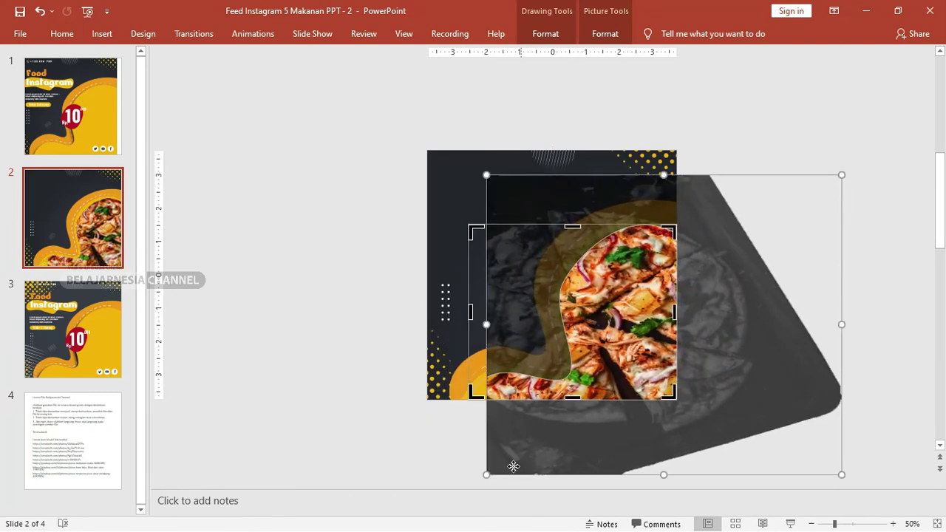
{"action": "left_click_drag", "start_coordinate": [485, 477], "coordinate": [460, 492]}
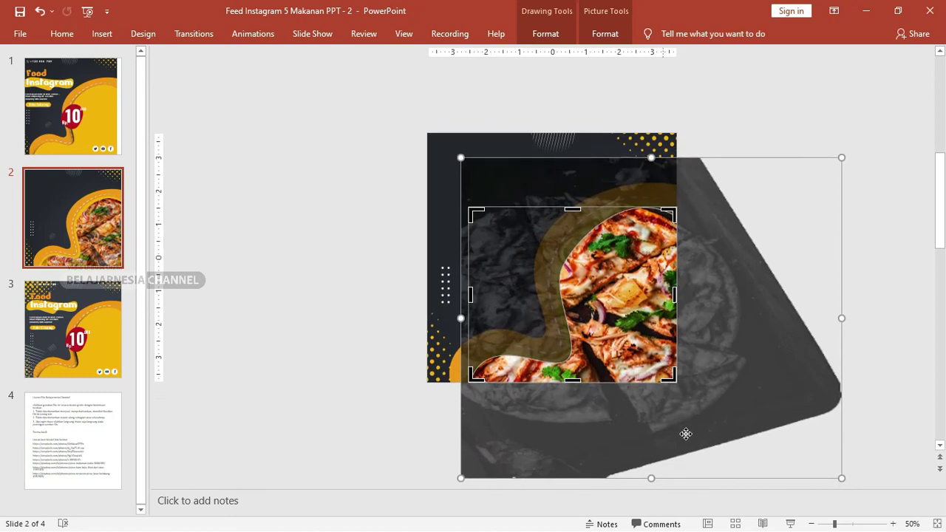
{"action": "left_click", "coordinate": [749, 297]}
{"action": "left_click", "coordinate": [728, 301]}
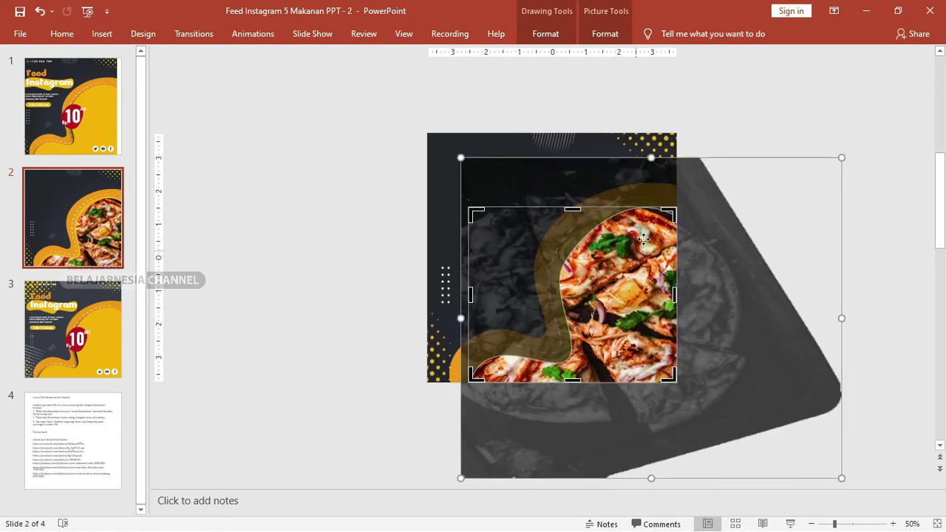
{"action": "left_click", "coordinate": [685, 113]}
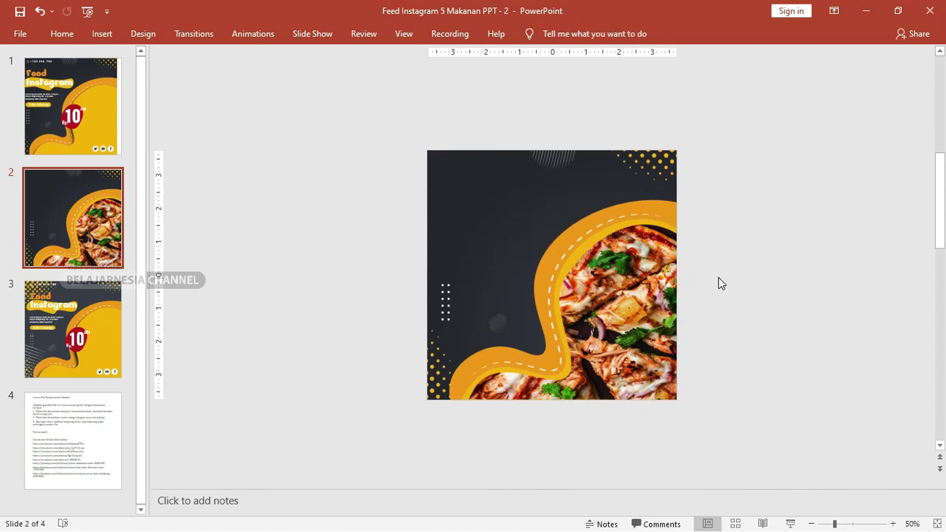
Paste the curved pizza shape from slide 2 onto slide 3, undoing a drag of the pasted picture.
{"action": "left_click", "coordinate": [623, 285]}
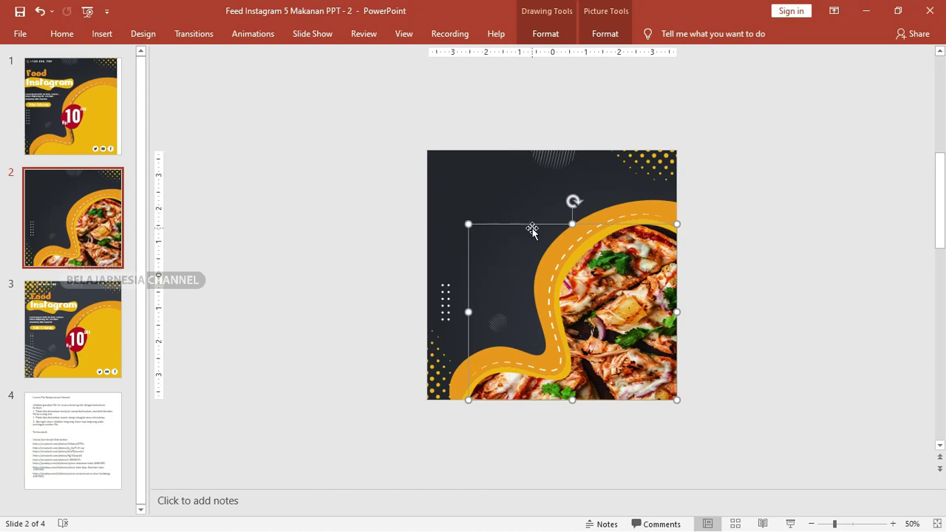
{"action": "left_click", "coordinate": [120, 307]}
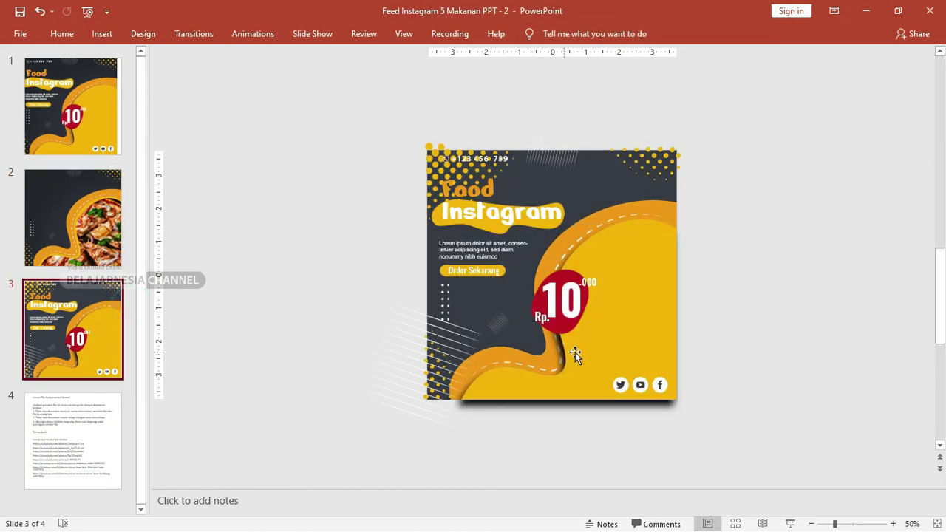
{"action": "key", "text": "ctrl+v"}
{"action": "left_click_drag", "start_coordinate": [680, 321], "coordinate": [524, 318]}
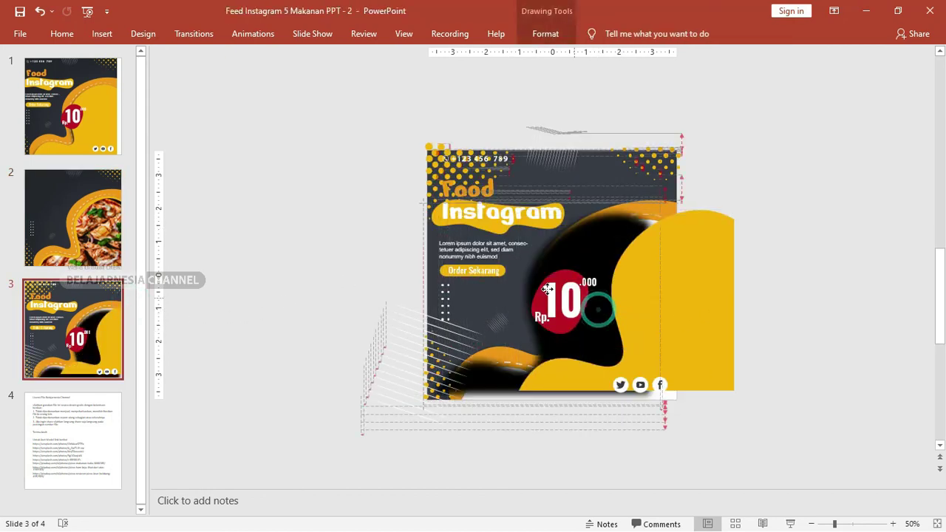
{"action": "key", "text": "ctrl+z"}
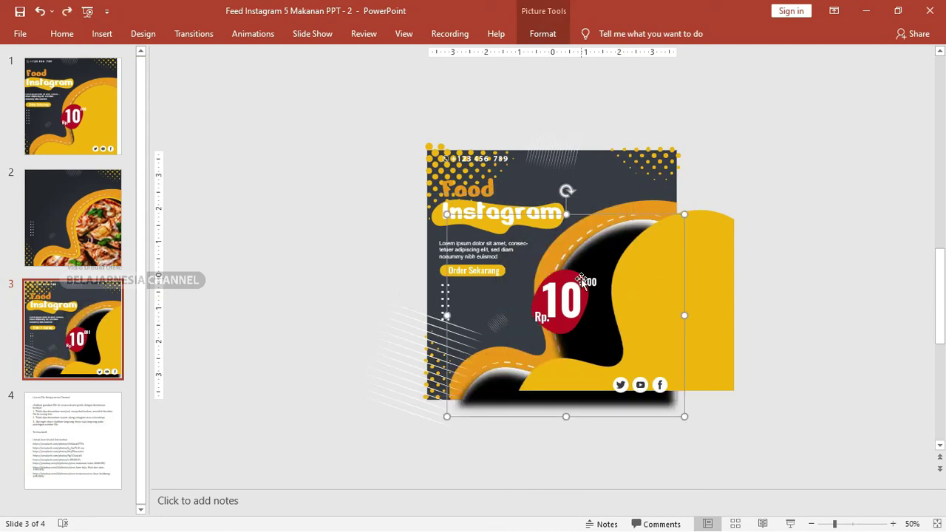
Delete the stray pasted picture from slide 3.
{"action": "key", "text": "Delete"}
{"action": "left_click", "coordinate": [743, 291]}
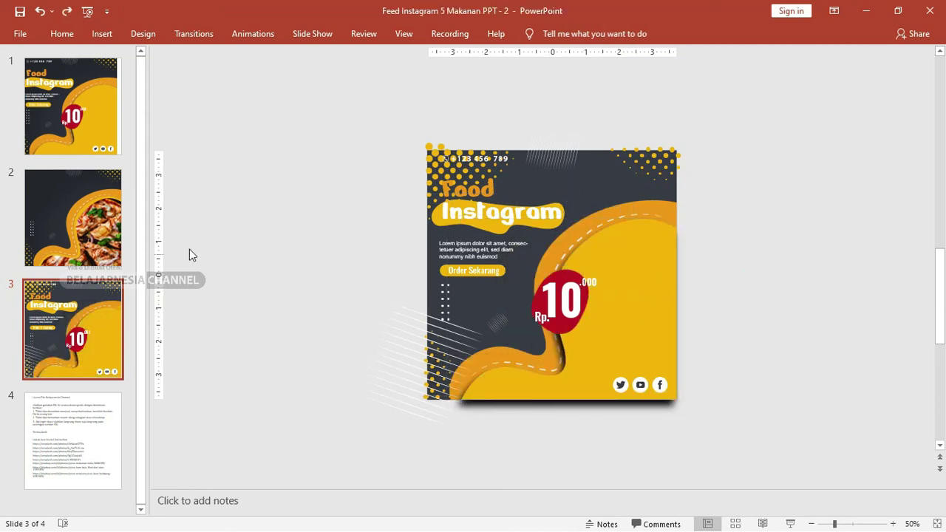
{"action": "left_click", "coordinate": [99, 221]}
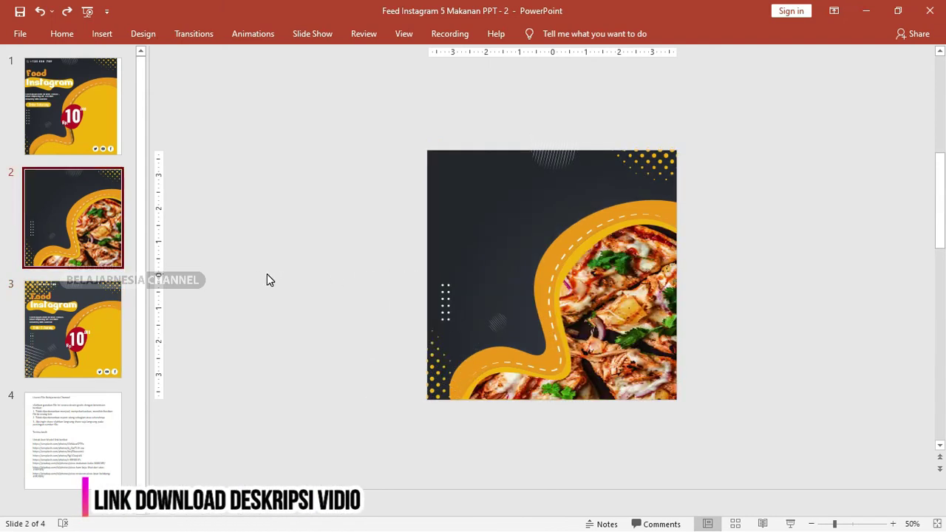
{"action": "left_click", "coordinate": [94, 302]}
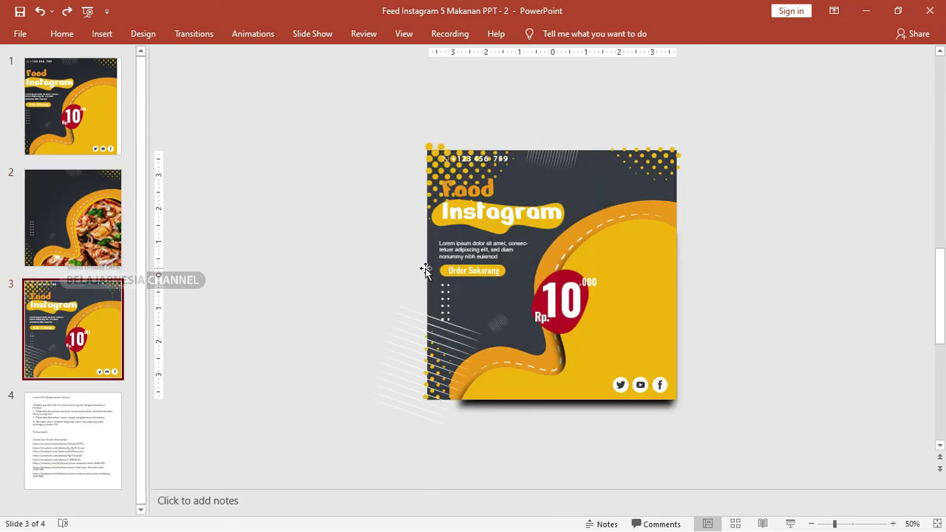
Copy the white diagonal stripes shape from slide 3's left side.
{"action": "left_click", "coordinate": [437, 319]}
{"action": "left_click", "coordinate": [414, 343]}
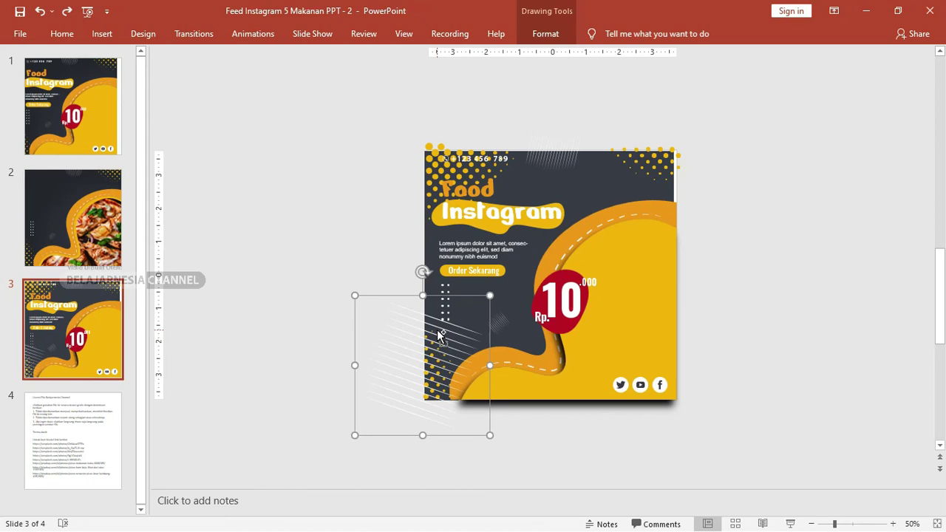
{"action": "left_click", "coordinate": [111, 255]}
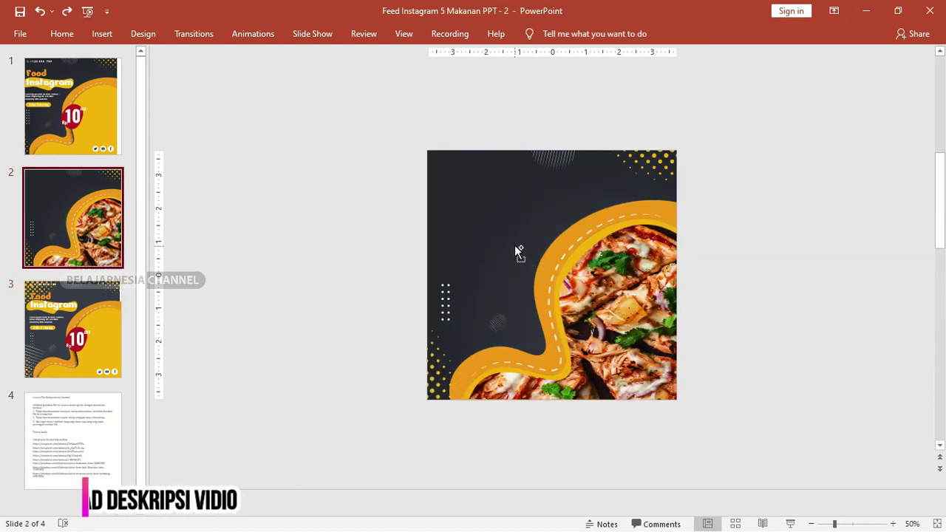
Paste the white stripes onto slide 2, undoing the accidental moves and resizes.
{"action": "key", "text": "ctrl+v"}
{"action": "left_click_drag", "start_coordinate": [446, 328], "coordinate": [526, 240]}
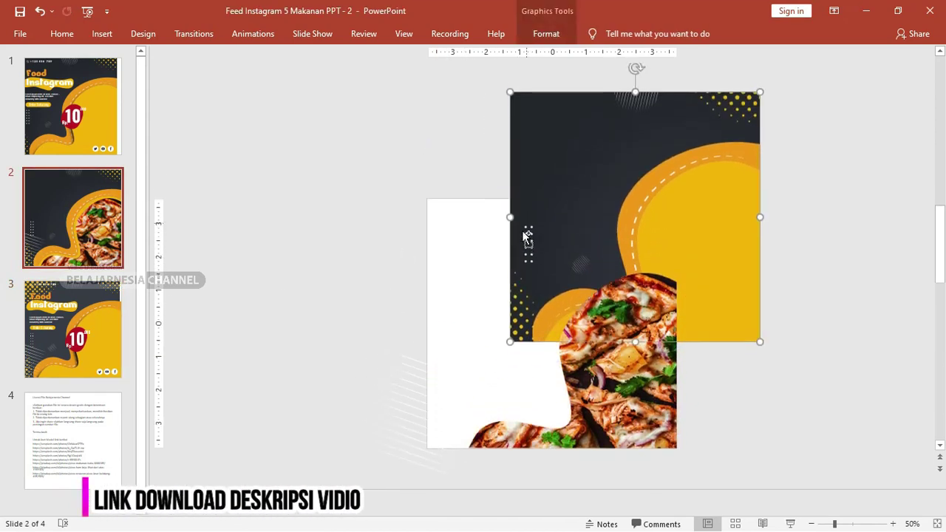
{"action": "key", "text": "Delete"}
{"action": "key", "text": "ctrl+z"}
{"action": "key", "text": "ctrl+z"}
{"action": "mouse_move", "coordinate": [394, 370]}
{"action": "left_mouse_down"}
{"action": "mouse_move", "coordinate": [468, 264]}
{"action": "mouse_move", "coordinate": [481, 226]}
{"action": "left_mouse_up"}
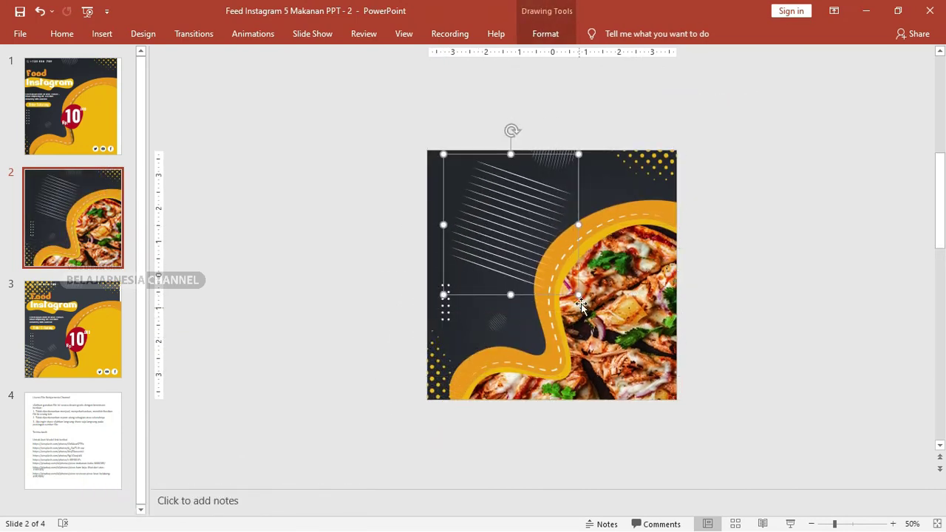
{"action": "left_click_drag", "start_coordinate": [578, 294], "coordinate": [705, 362]}
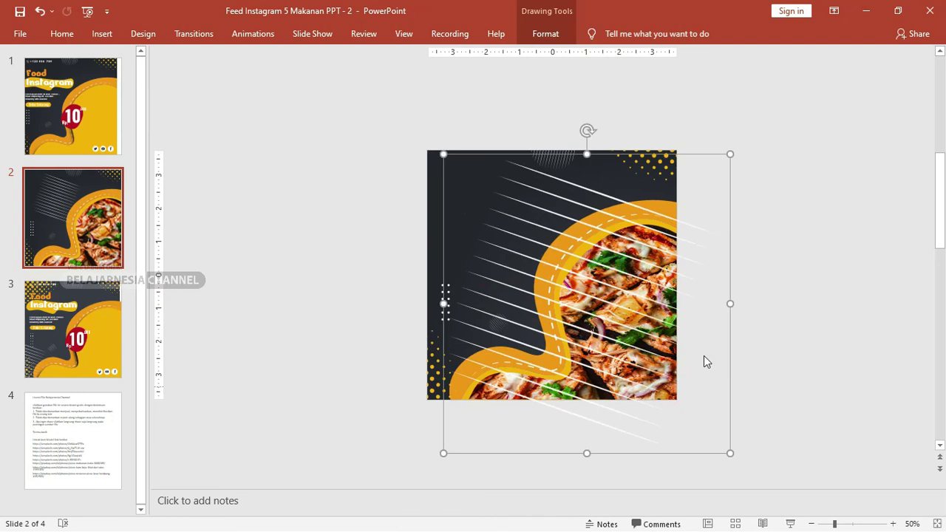
{"action": "left_click_drag", "start_coordinate": [616, 204], "coordinate": [584, 197]}
{"action": "key", "text": "ctrl+z"}
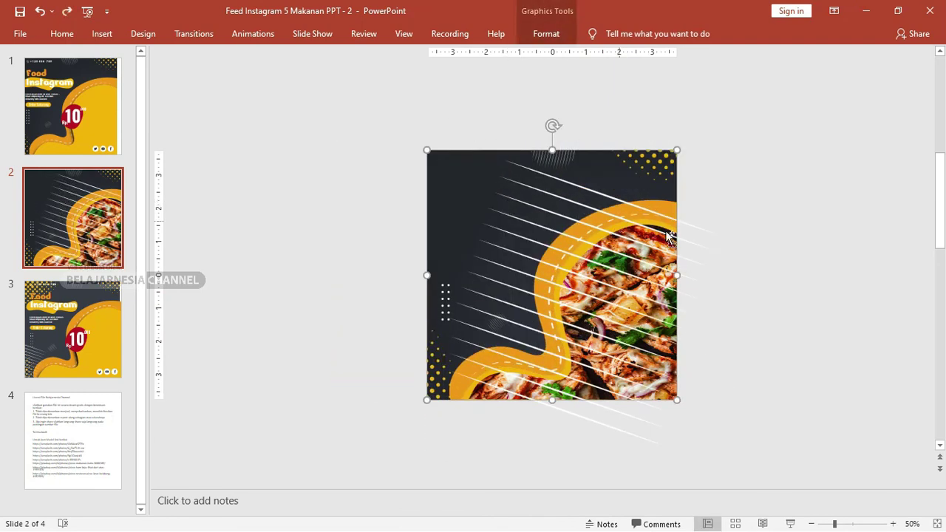
{"action": "key", "text": "ctrl+z"}
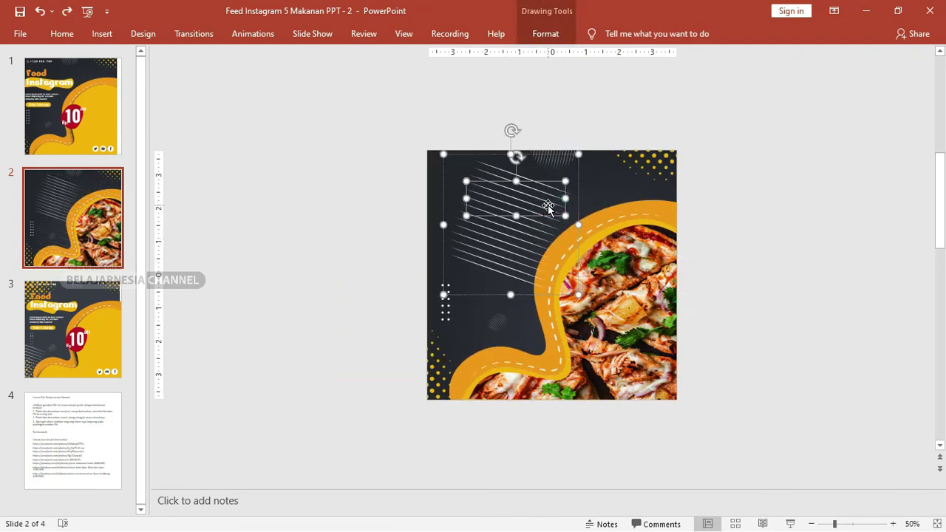
Select just the stripe lines inside the pasted group and drag them off the slide's left.
{"action": "left_click", "coordinate": [530, 239]}
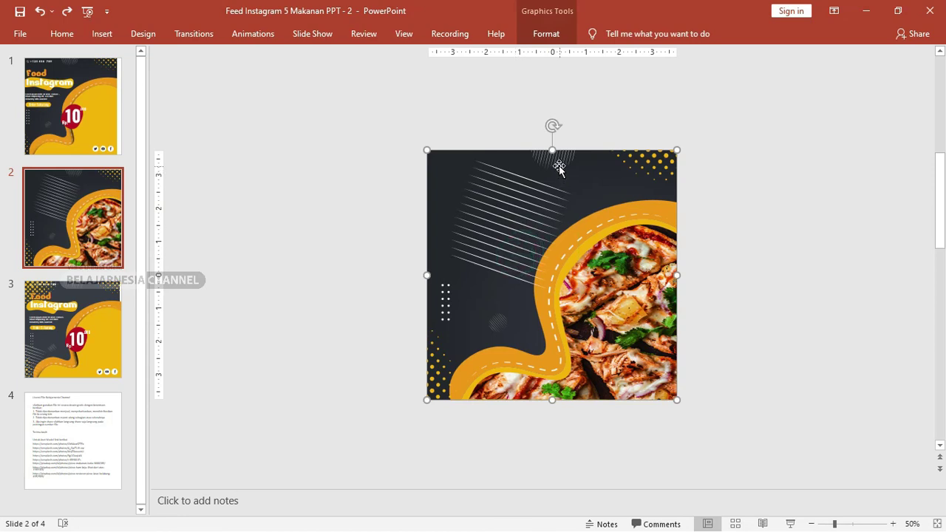
{"action": "left_click_drag", "start_coordinate": [537, 209], "coordinate": [515, 212]}
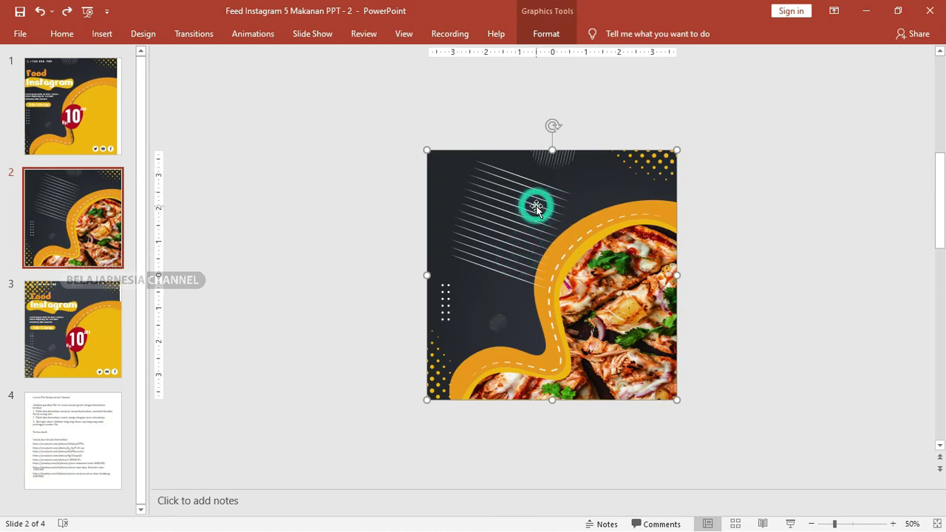
{"action": "left_click", "coordinate": [522, 277]}
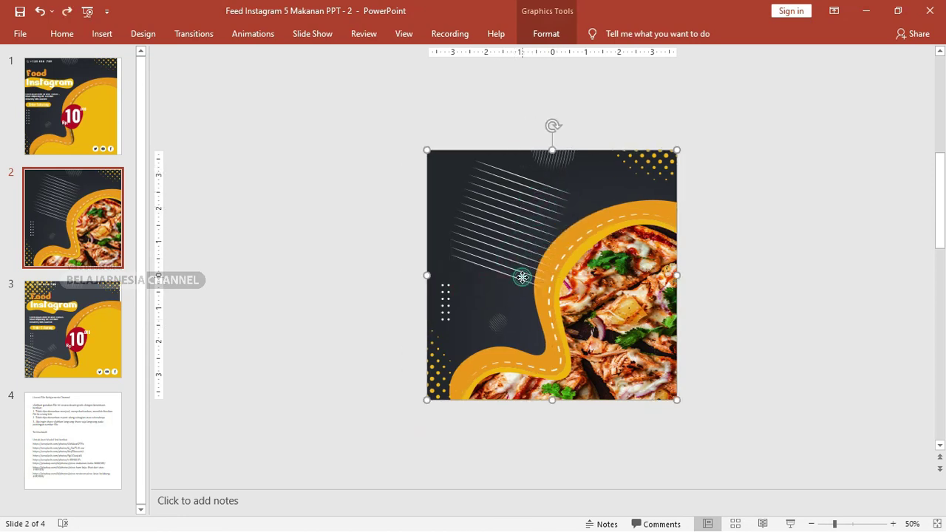
{"action": "left_click", "coordinate": [520, 277]}
{"action": "left_click", "coordinate": [521, 279]}
{"action": "left_click_drag", "start_coordinate": [507, 279], "coordinate": [350, 333]}
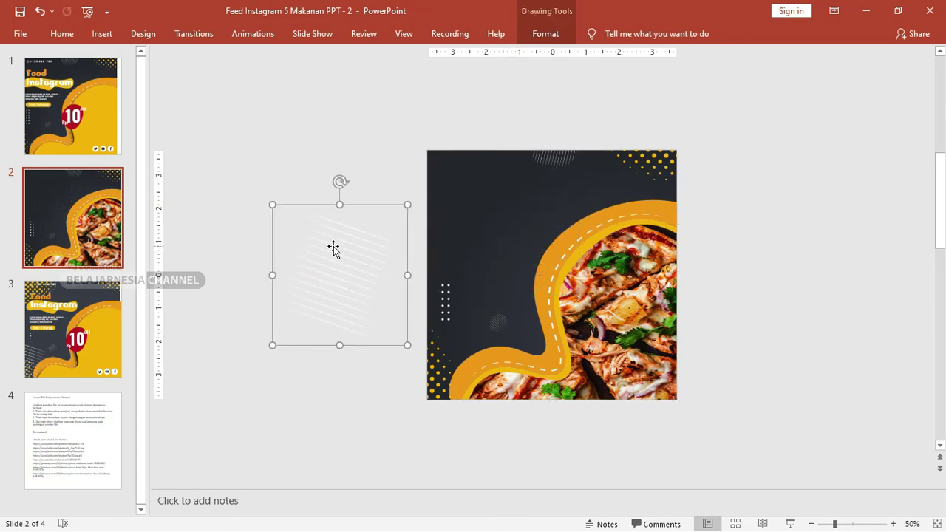
Save the stripe graphic as PNG image 'Picture1' in Pictures, then delete it from slide 2.
{"action": "right_click", "coordinate": [337, 240]}
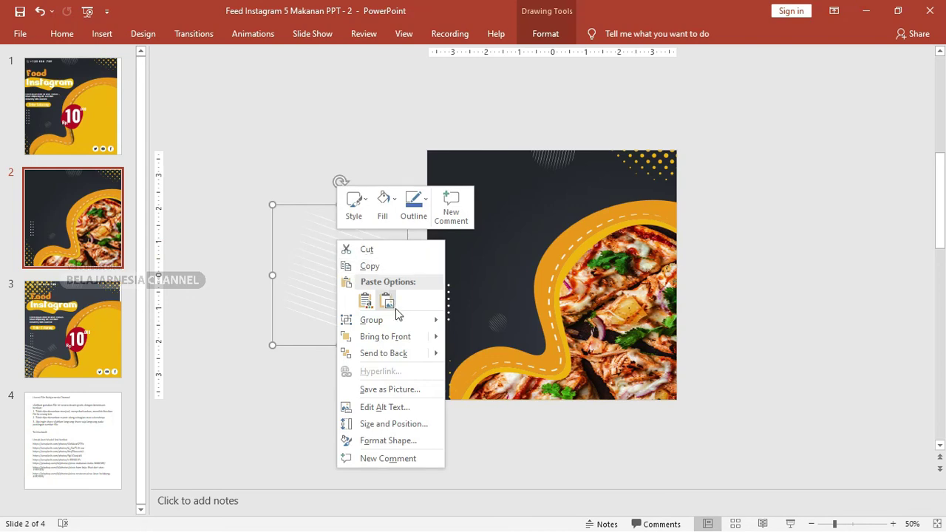
{"action": "left_click", "coordinate": [402, 389]}
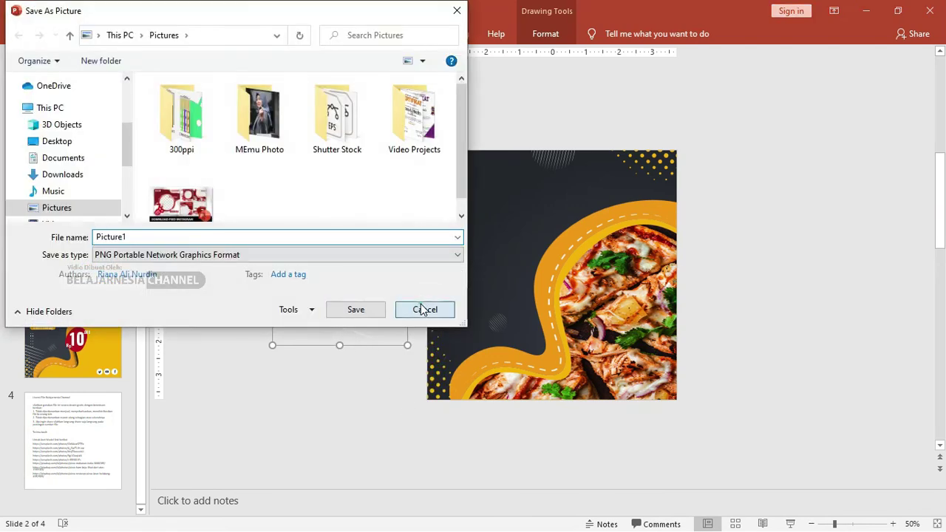
{"action": "left_click", "coordinate": [425, 309]}
{"action": "left_click_drag", "start_coordinate": [412, 204], "coordinate": [524, 103]}
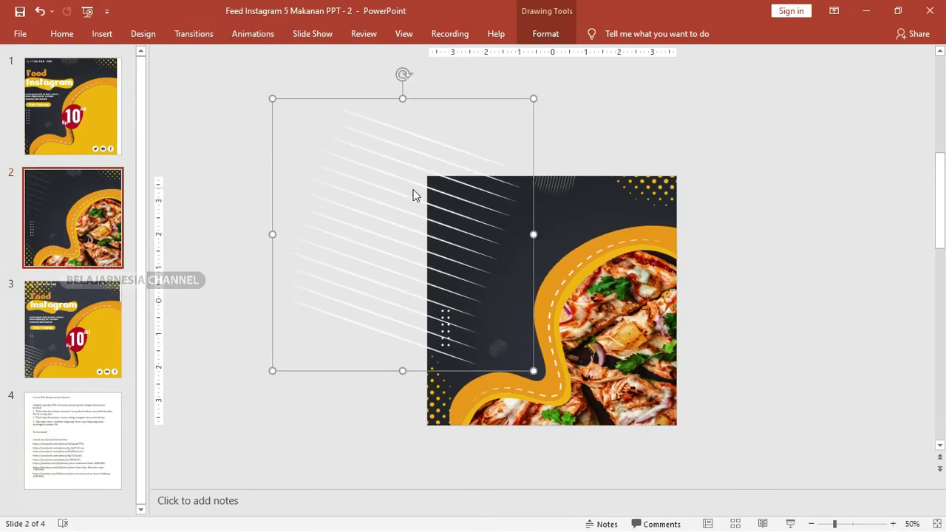
{"action": "right_click", "coordinate": [398, 163]}
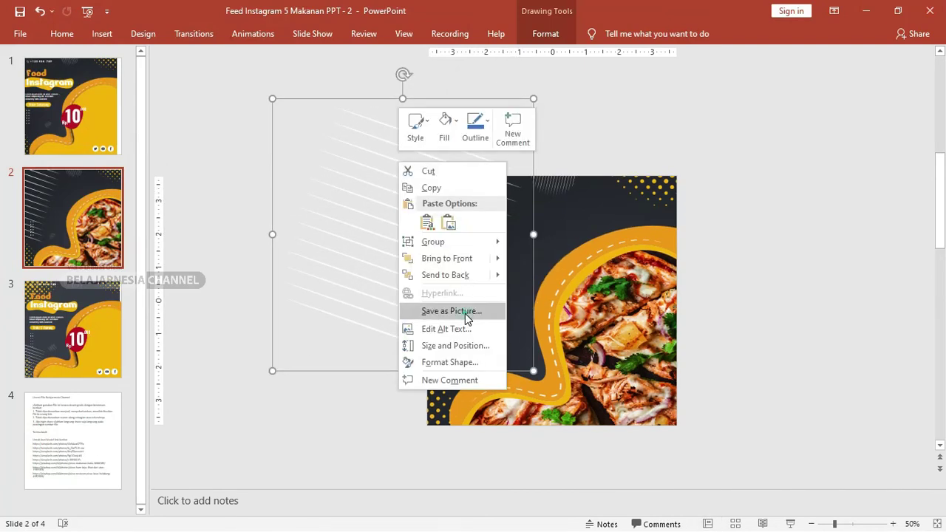
{"action": "left_click", "coordinate": [464, 311]}
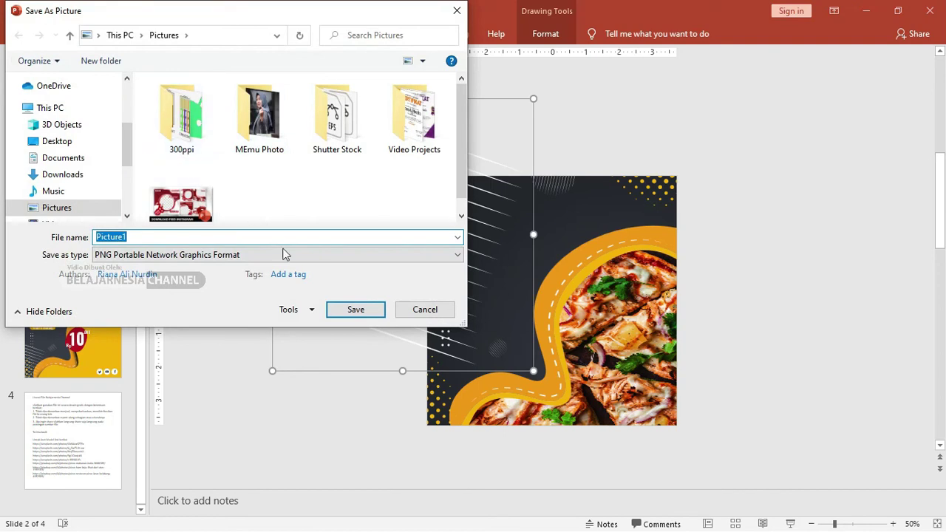
{"action": "left_click", "coordinate": [344, 310]}
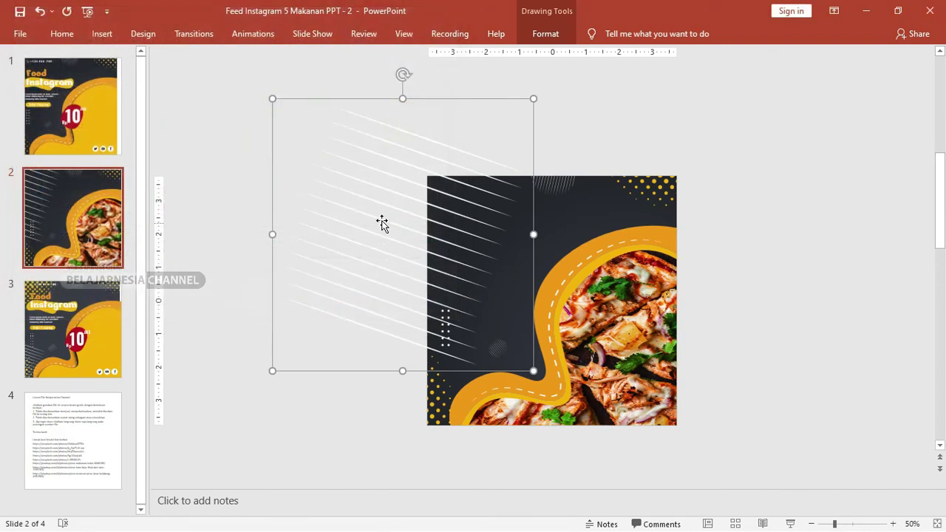
{"action": "left_click_drag", "start_coordinate": [382, 222], "coordinate": [320, 290]}
{"action": "key", "text": "Delete"}
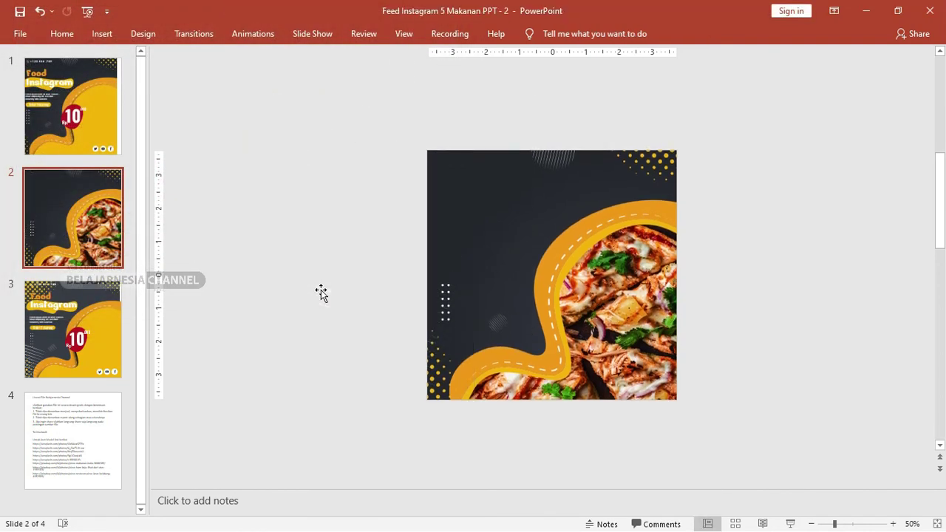
Draw a triangle shape near the pizza slide's top-left.
{"action": "left_click", "coordinate": [102, 34]}
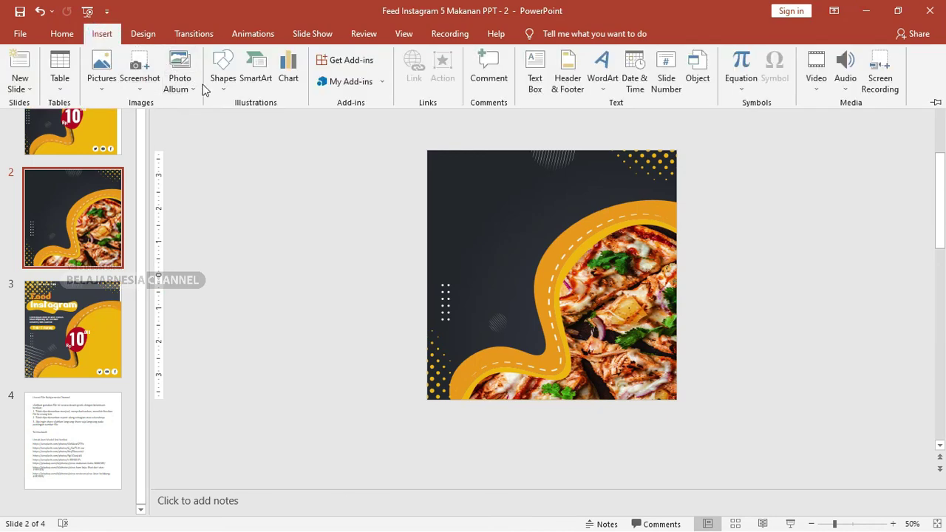
{"action": "left_click", "coordinate": [222, 74]}
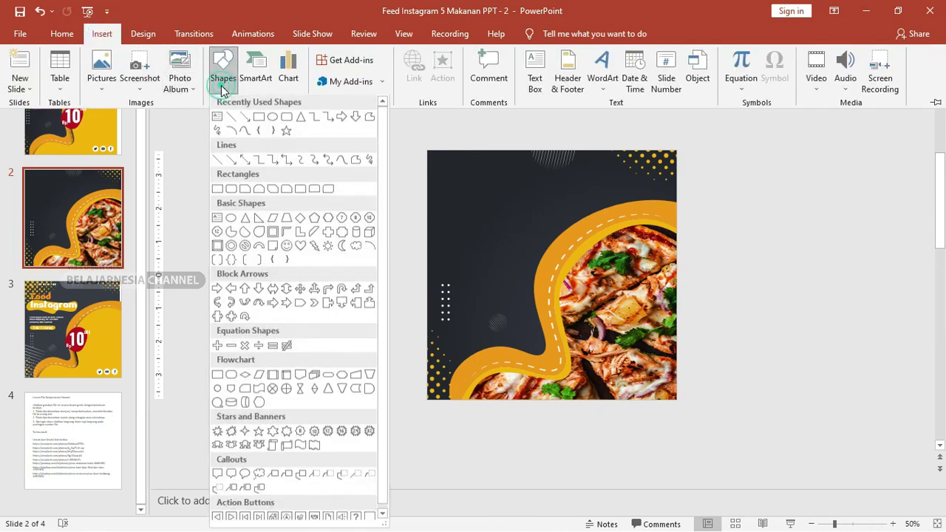
{"action": "left_click", "coordinate": [286, 118]}
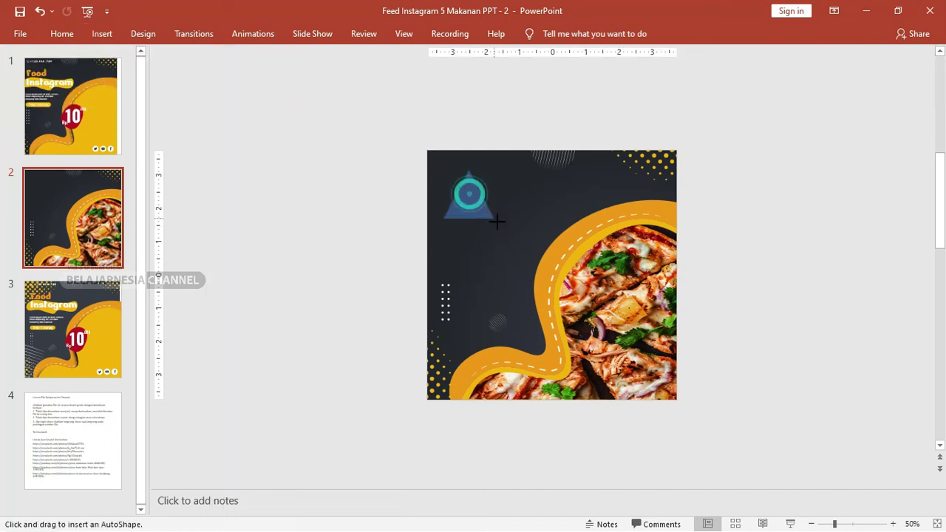
{"action": "left_click_drag", "start_coordinate": [497, 220], "coordinate": [506, 225]}
{"action": "left_click_drag", "start_coordinate": [470, 195], "coordinate": [495, 220]}
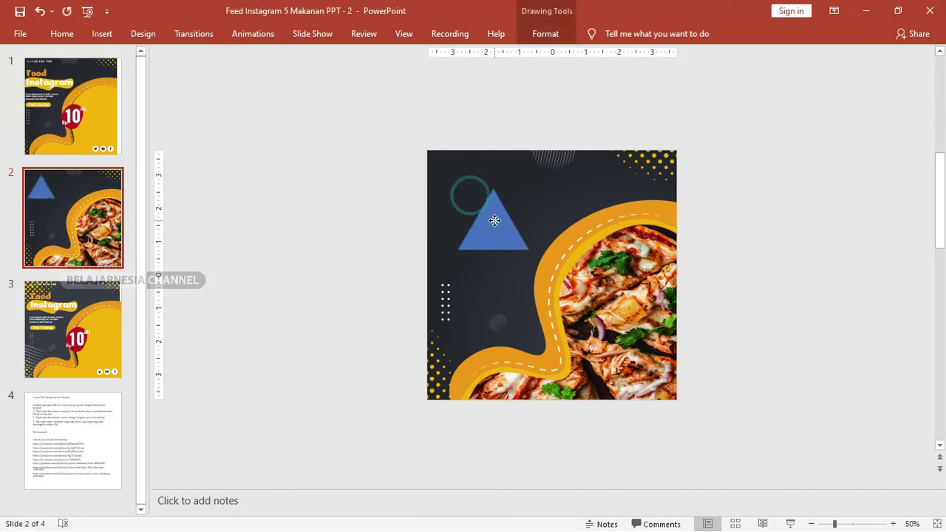
Fill the triangle with the Picture1 stripe image from Pictures.
{"action": "left_click", "coordinate": [535, 35]}
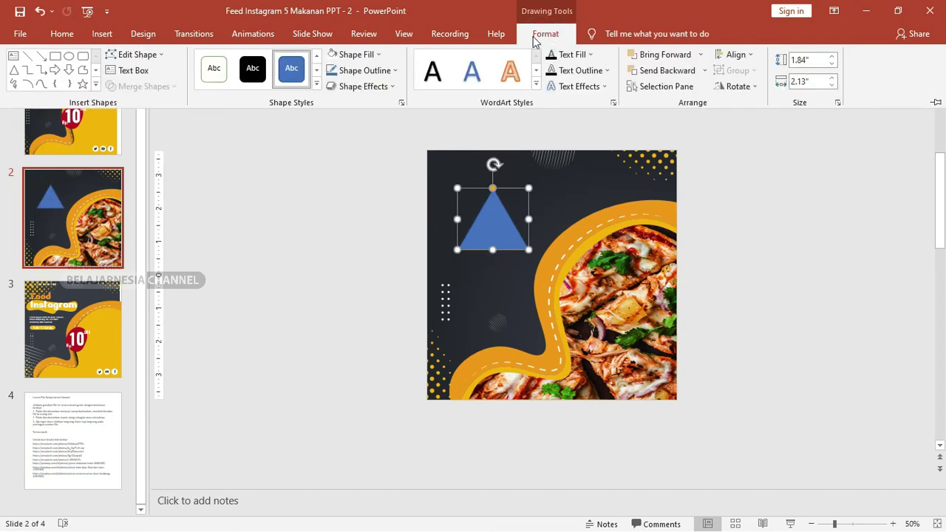
{"action": "left_click", "coordinate": [366, 54]}
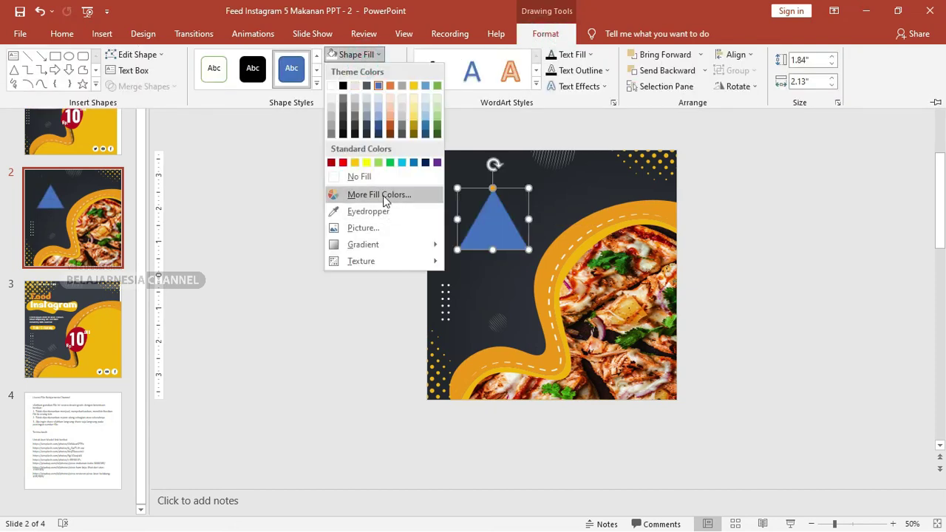
{"action": "left_click", "coordinate": [382, 226]}
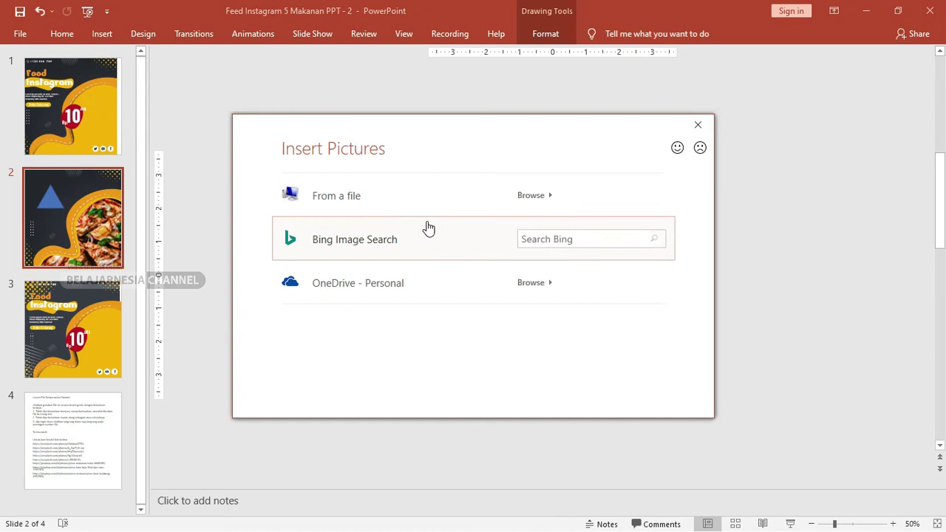
{"action": "left_click", "coordinate": [522, 197]}
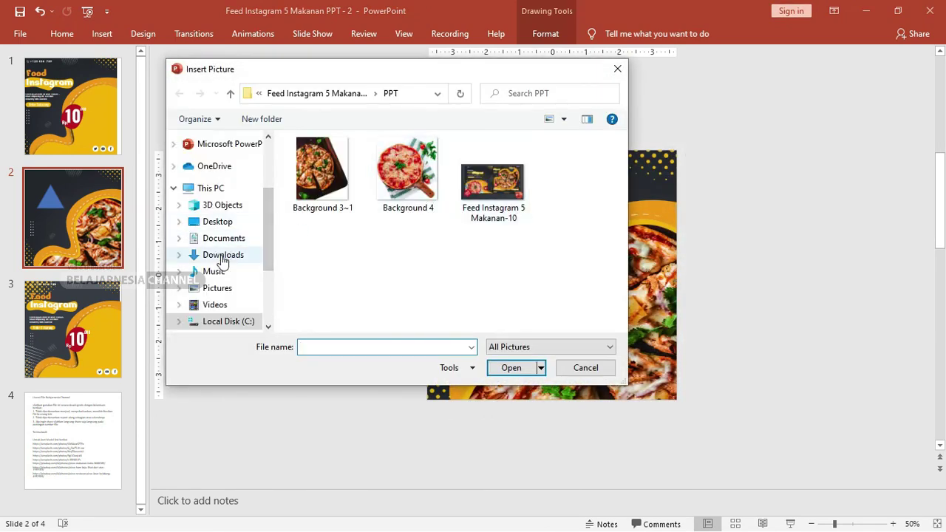
{"action": "left_click", "coordinate": [219, 290]}
{"action": "left_click", "coordinate": [410, 260]}
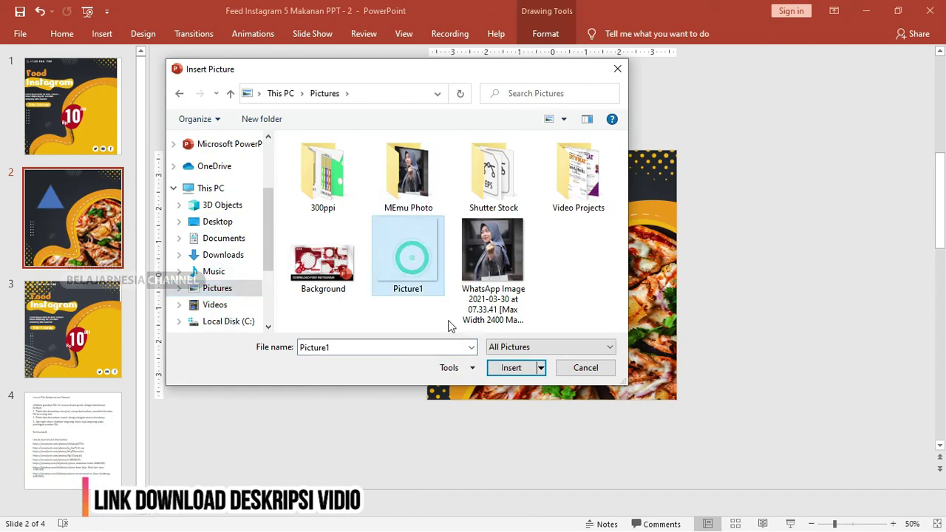
{"action": "left_click", "coordinate": [516, 369]}
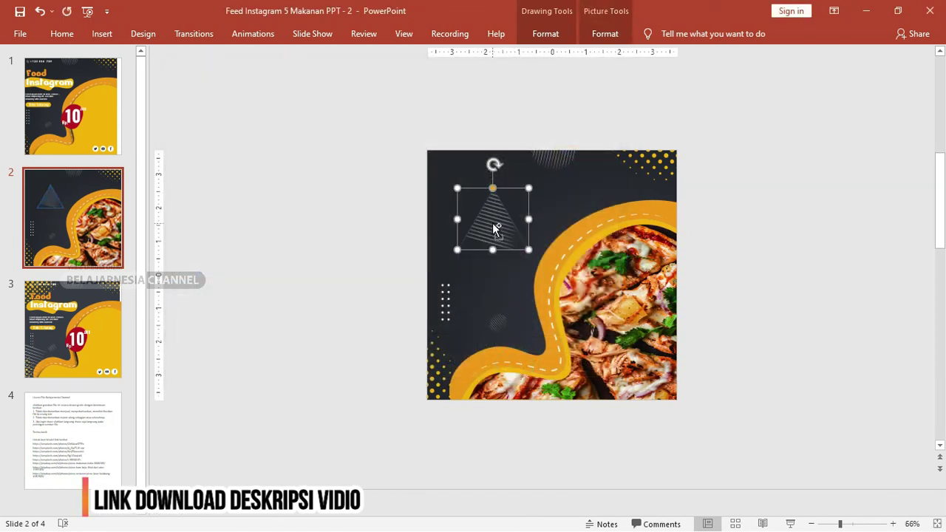
Crop and reposition the stripe image so it fits inside the triangle.
{"action": "scroll", "coordinate": [493, 190], "scroll_direction": "up", "scroll_amount": 1}
{"action": "left_click_drag", "start_coordinate": [486, 189], "coordinate": [482, 196]}
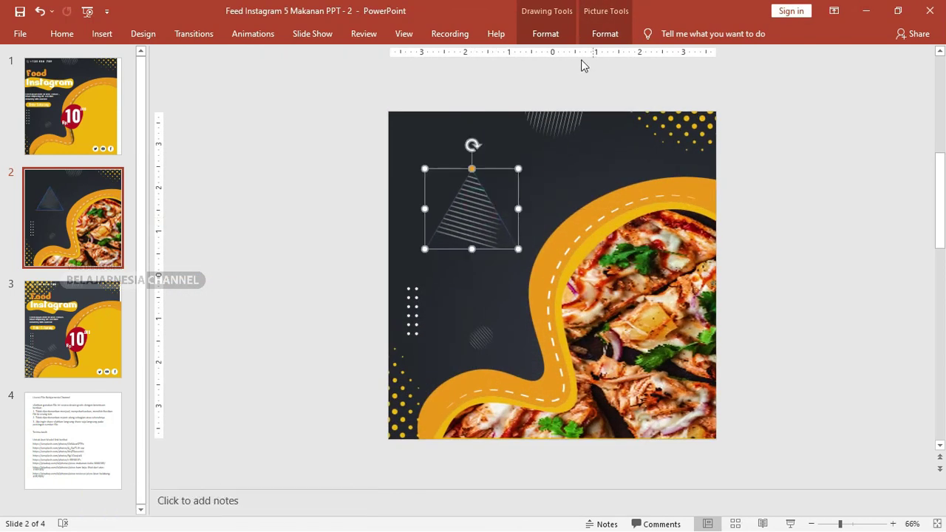
{"action": "left_click", "coordinate": [557, 30]}
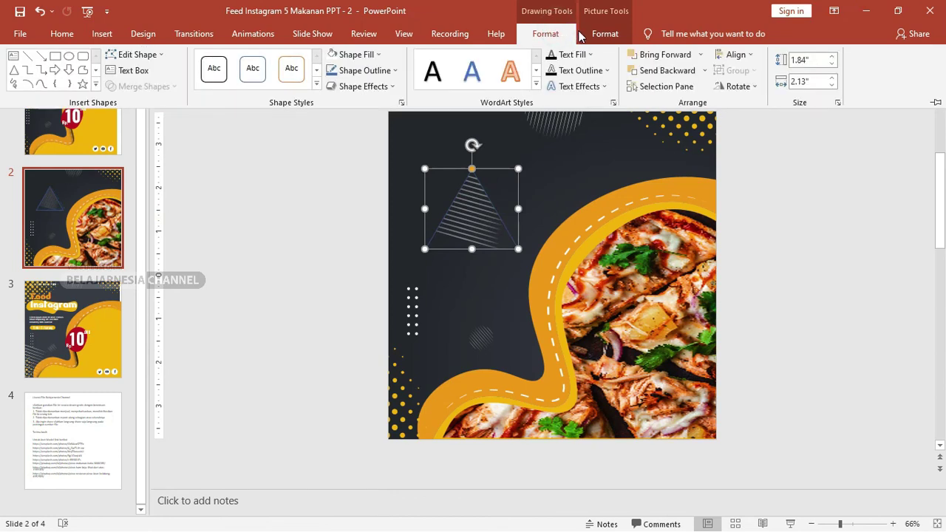
{"action": "left_click", "coordinate": [604, 33]}
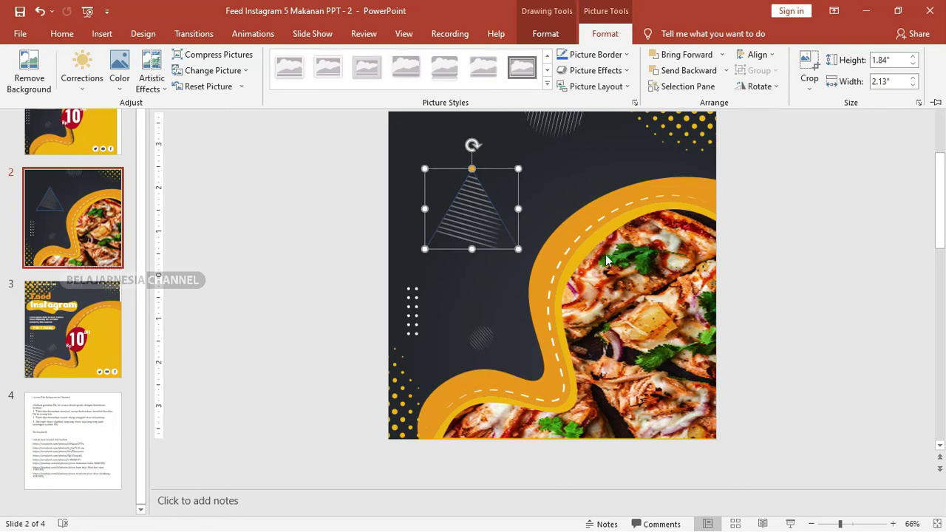
{"action": "left_click", "coordinate": [807, 67]}
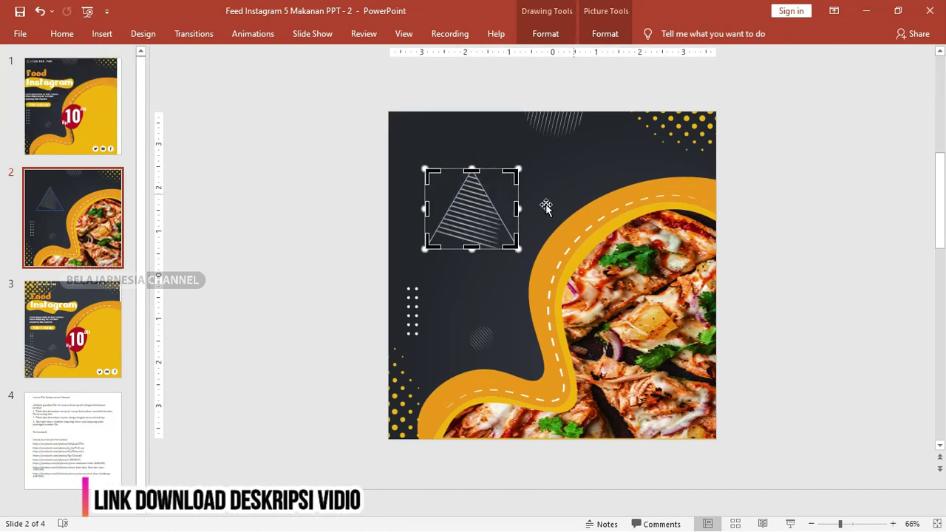
{"action": "left_click", "coordinate": [477, 217]}
{"action": "left_click_drag", "start_coordinate": [523, 168], "coordinate": [550, 142]}
{"action": "left_click_drag", "start_coordinate": [482, 215], "coordinate": [465, 236]}
{"action": "left_click", "coordinate": [473, 216]}
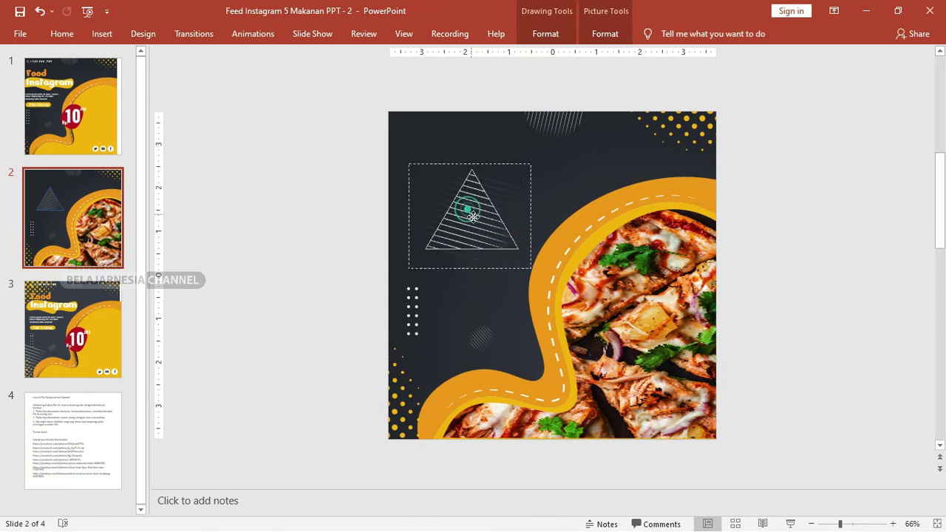
{"action": "left_click", "coordinate": [463, 89]}
Set the triangle's Shape Outline to No Outline.
{"action": "left_click", "coordinate": [482, 210]}
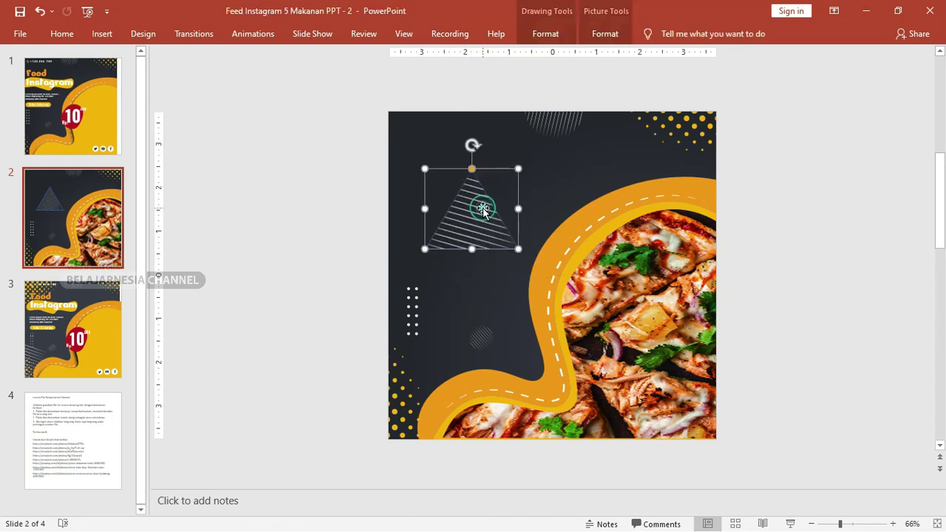
{"action": "left_click", "coordinate": [543, 37]}
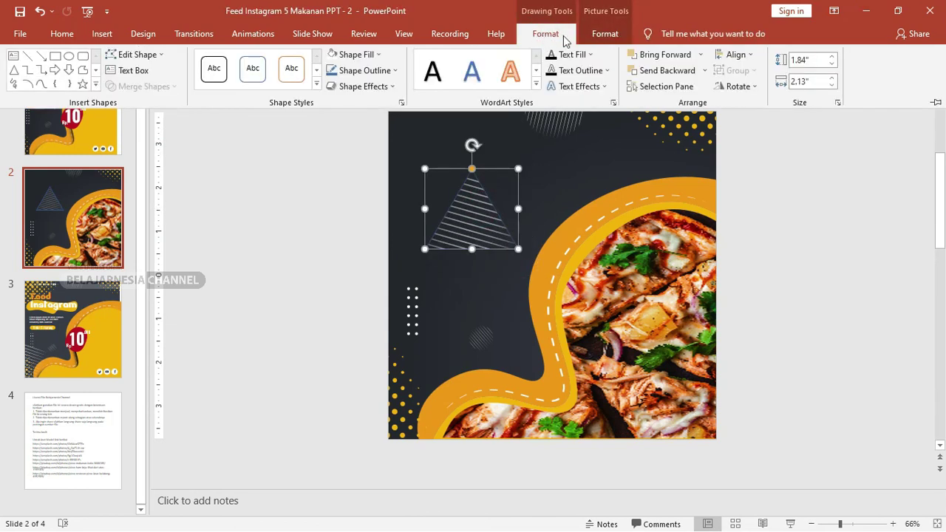
{"action": "left_click", "coordinate": [376, 71]}
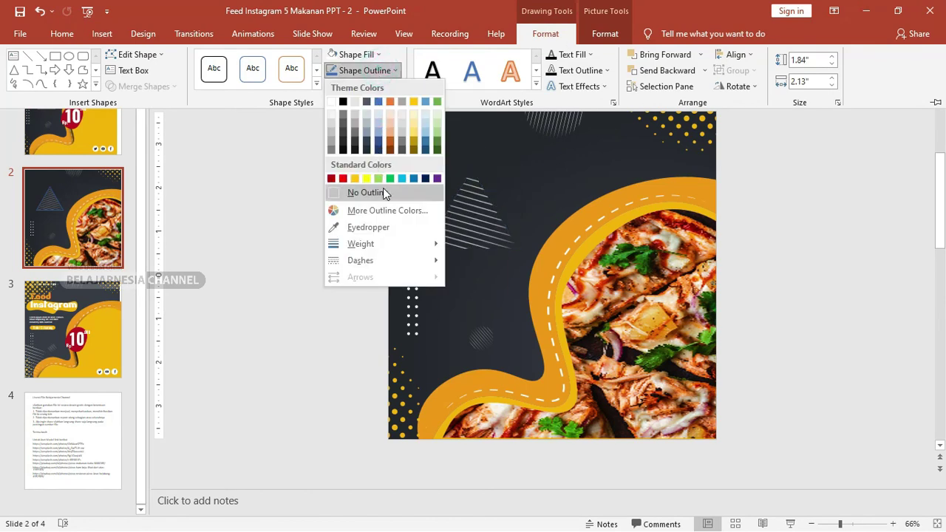
{"action": "left_click", "coordinate": [383, 189]}
{"action": "left_click", "coordinate": [299, 193]}
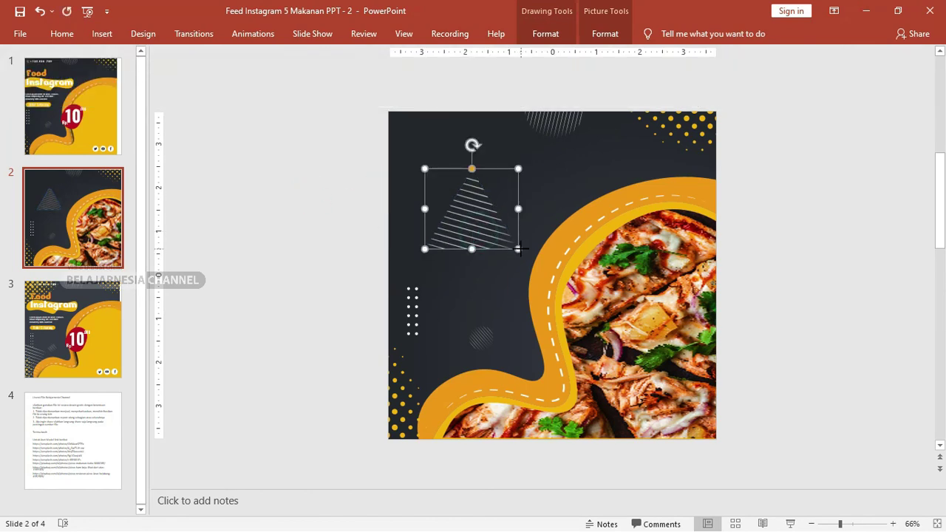
Shrink the triangle into a small accent and nudge it up toward the top-left.
{"action": "mouse_move", "coordinate": [519, 249]}
{"action": "left_mouse_down"}
{"action": "mouse_move", "coordinate": [455, 201]}
{"action": "mouse_move", "coordinate": [431, 236]}
{"action": "left_mouse_up"}
{"action": "left_click", "coordinate": [315, 173]}
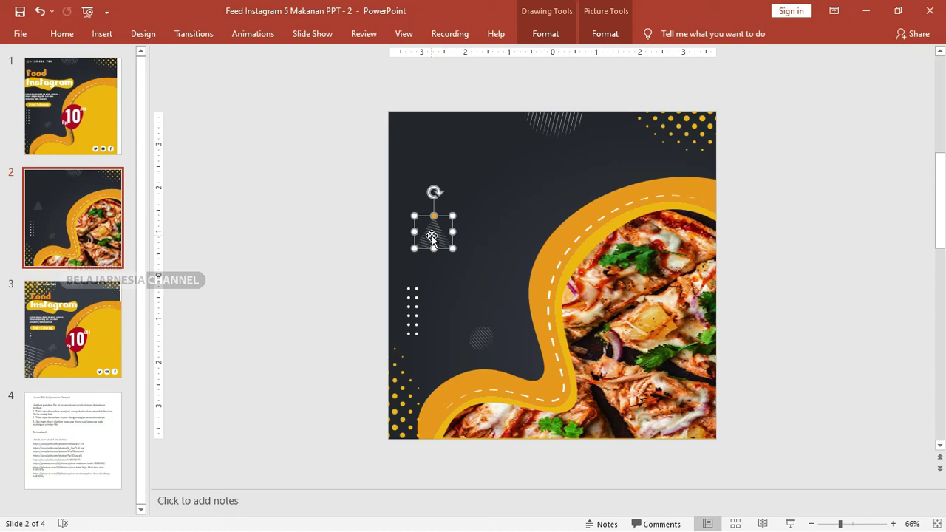
{"action": "left_click_drag", "start_coordinate": [431, 236], "coordinate": [440, 213]}
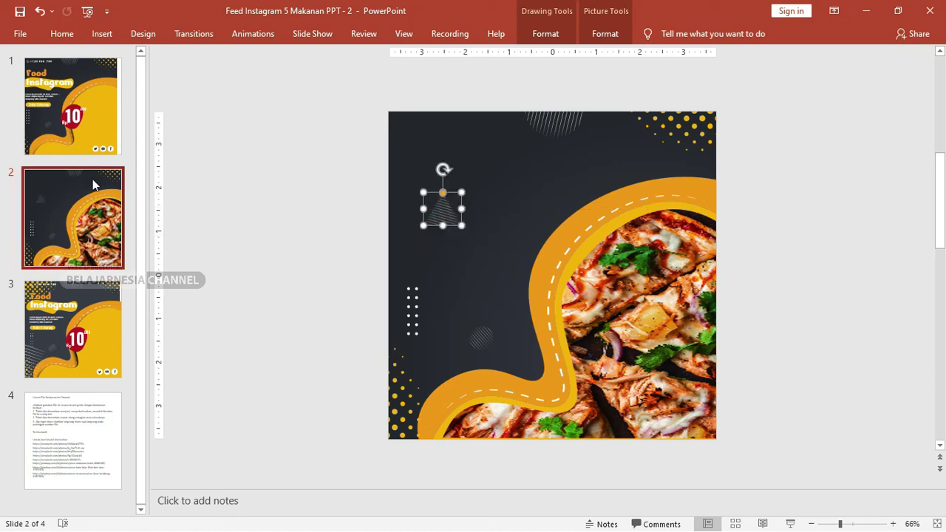
{"action": "left_click", "coordinate": [78, 104]}
Select a graphic on slide 1, the yellow Food Instagram design.
{"action": "left_click", "coordinate": [524, 157]}
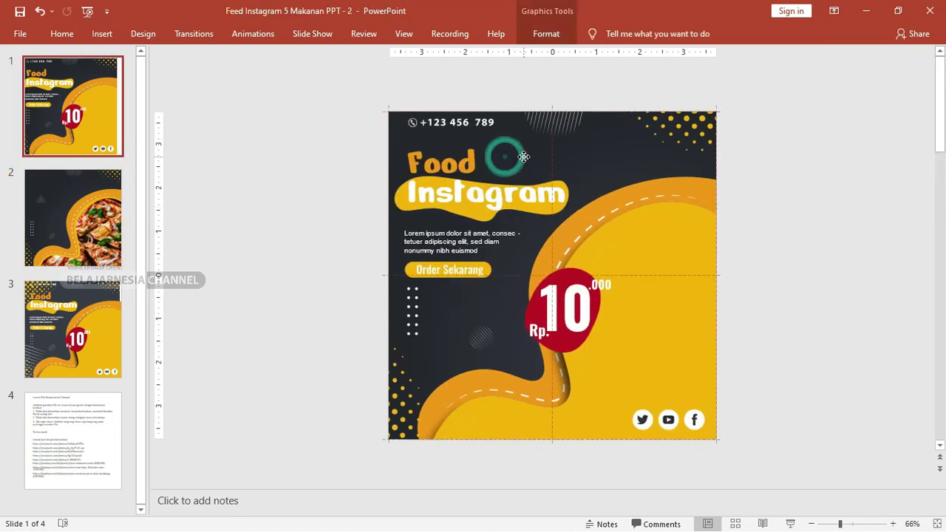